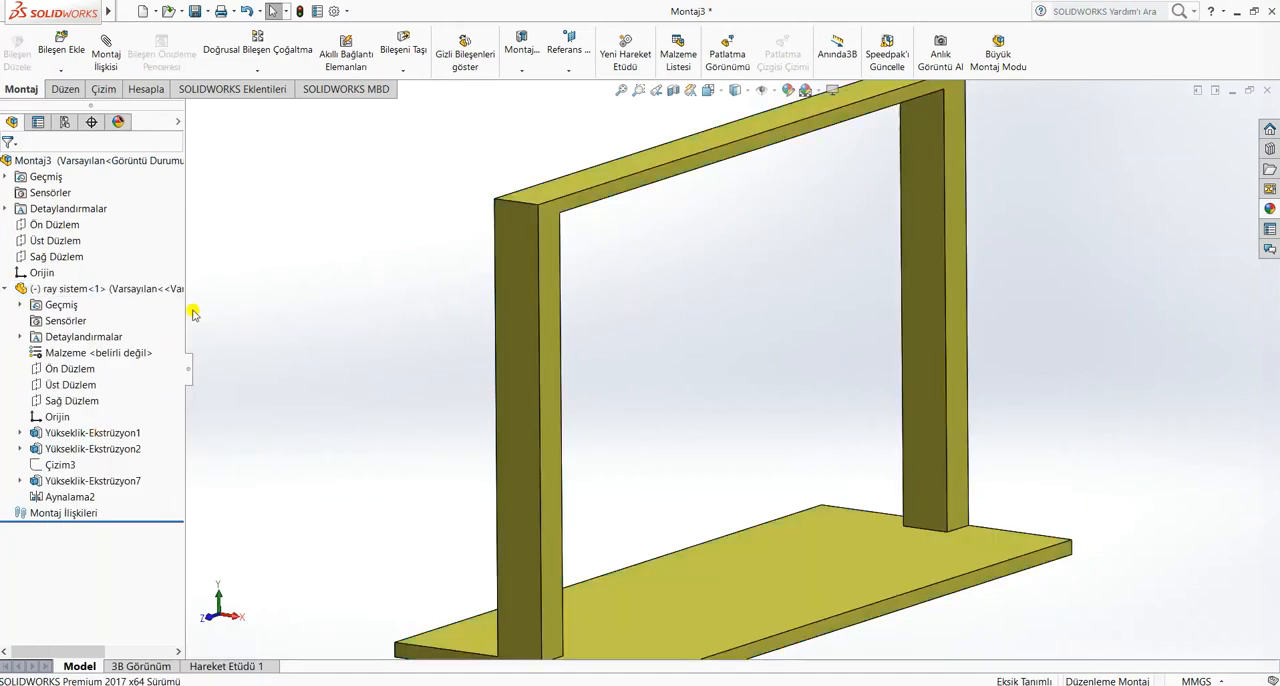
left_click(63, 370)
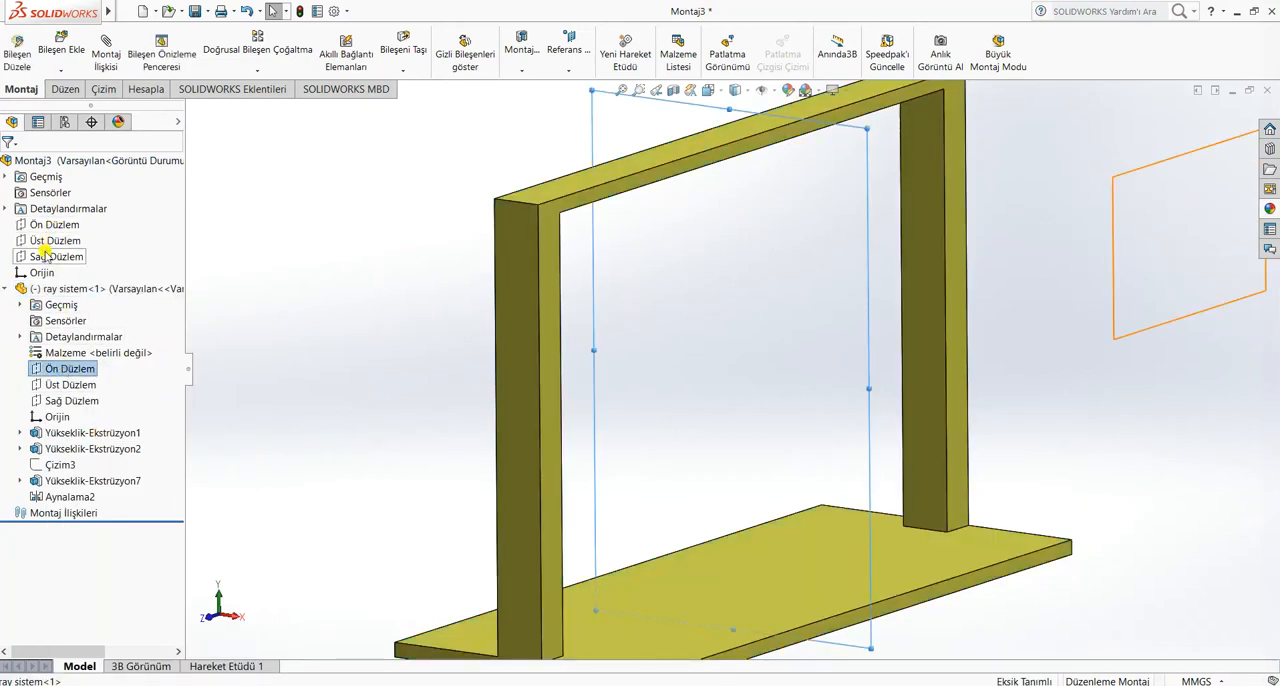
left_click(105, 60)
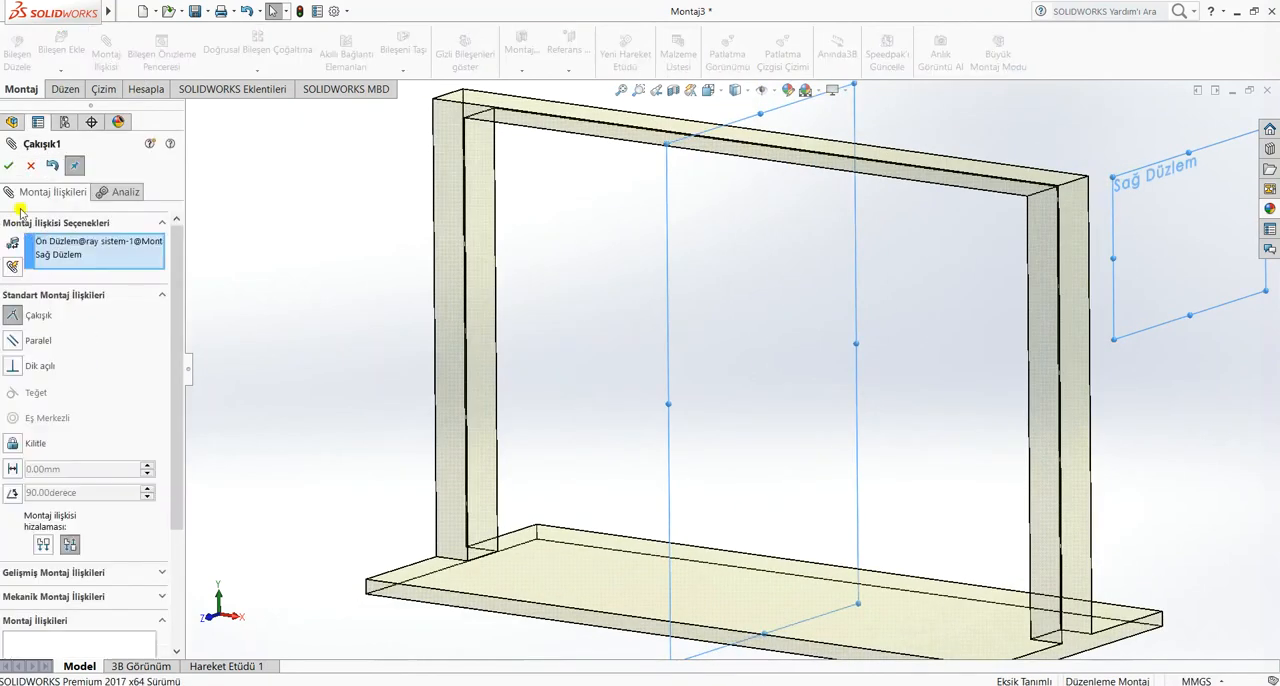
left_click(31, 167)
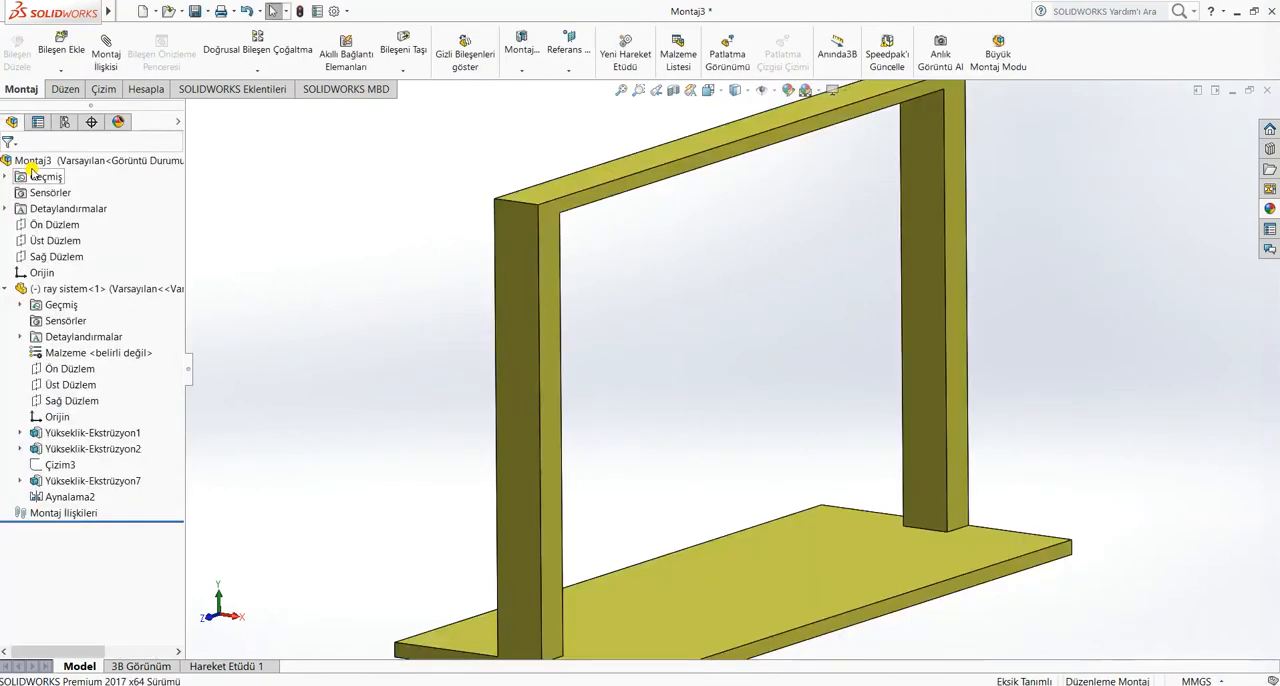
Add a coincident mate between the Ön Düzlem of the ray sistem part and the assembly's Ön Düzlem
left_click(61, 373)
scroll(734, 346, "up", 2)
middle_click_drag(491, 388, 428, 350)
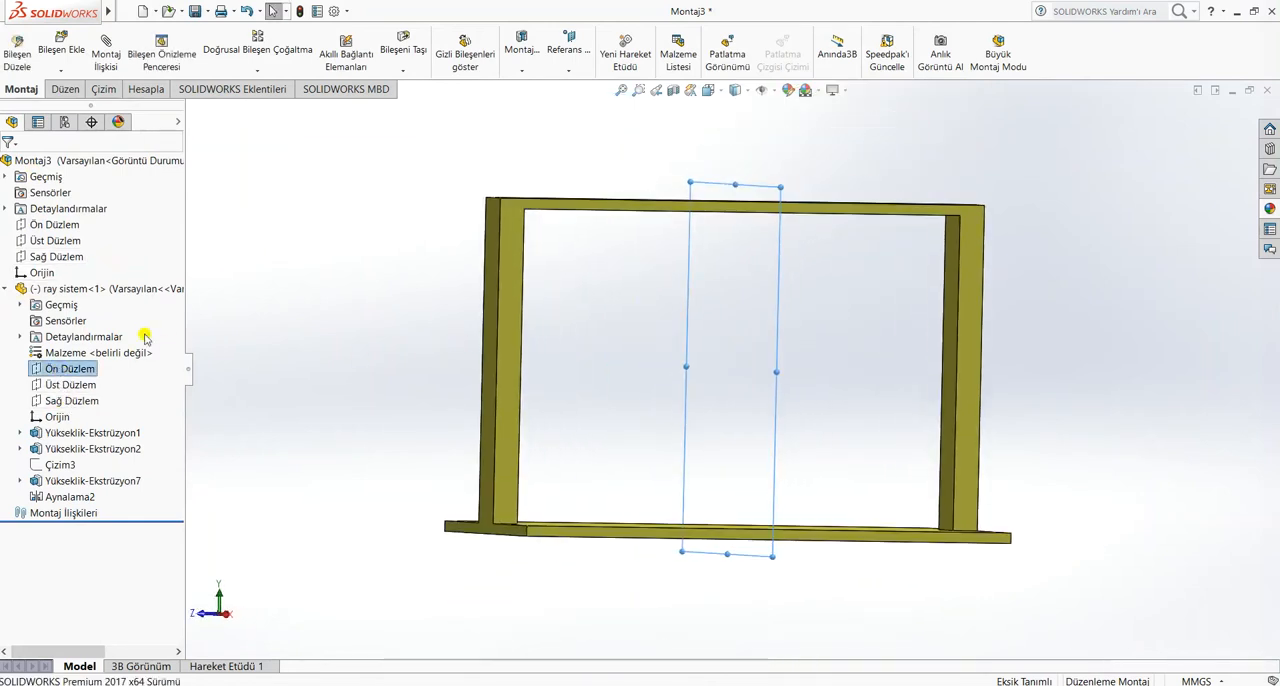
left_click(57, 226)
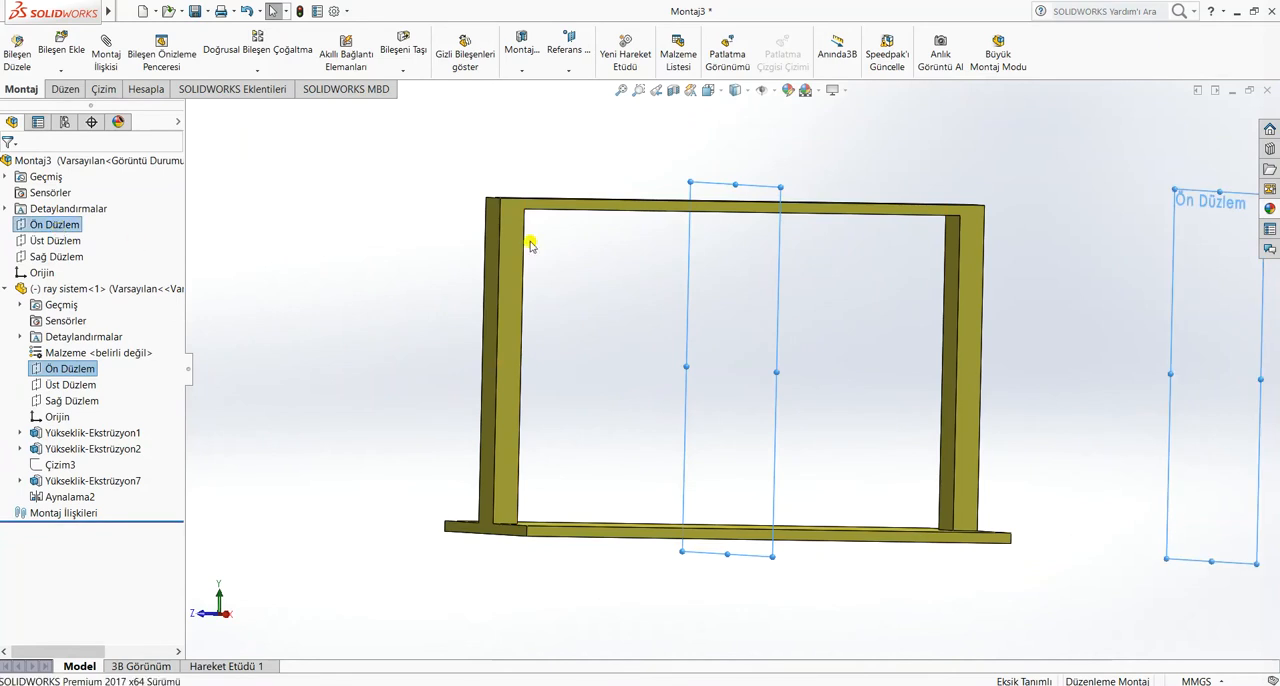
scroll(609, 206, "up", 2)
middle_click_drag(609, 206, 663, 253)
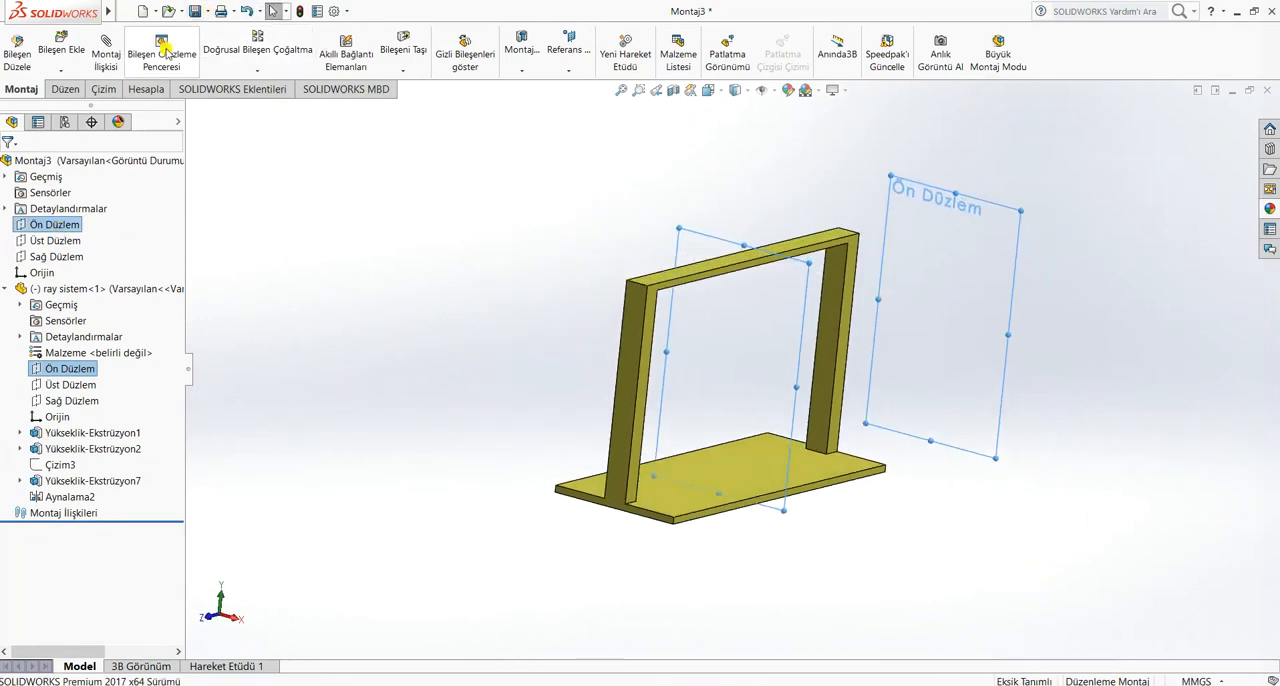
left_click(110, 55)
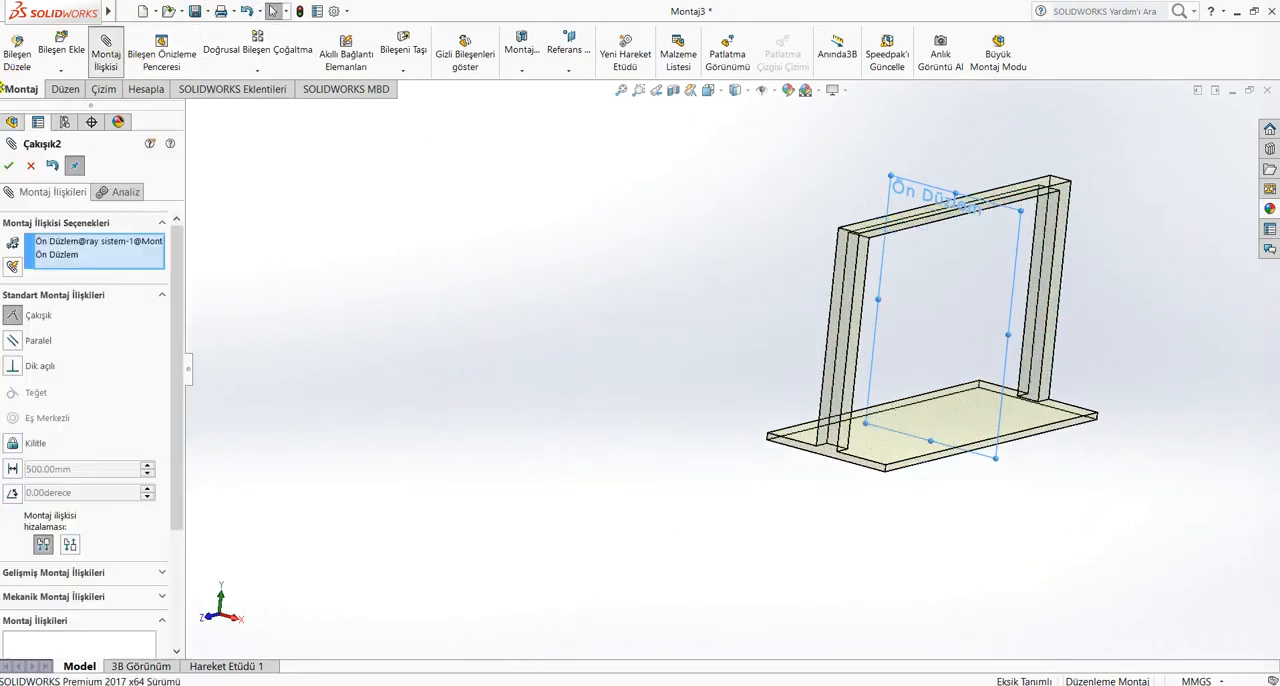
left_click(9, 165)
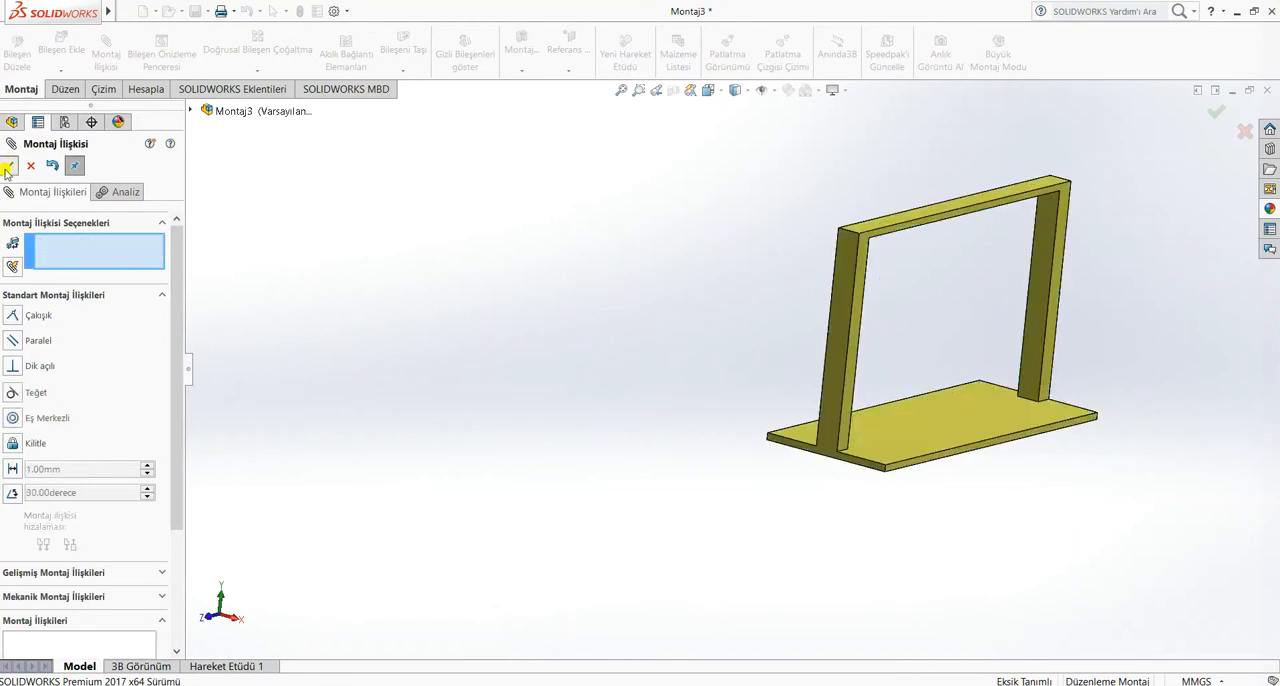
left_click(8, 166)
Mate the assembly's Üst Düzlem coincident with the Üst Düzlem of the ray sistem part
left_click(58, 240)
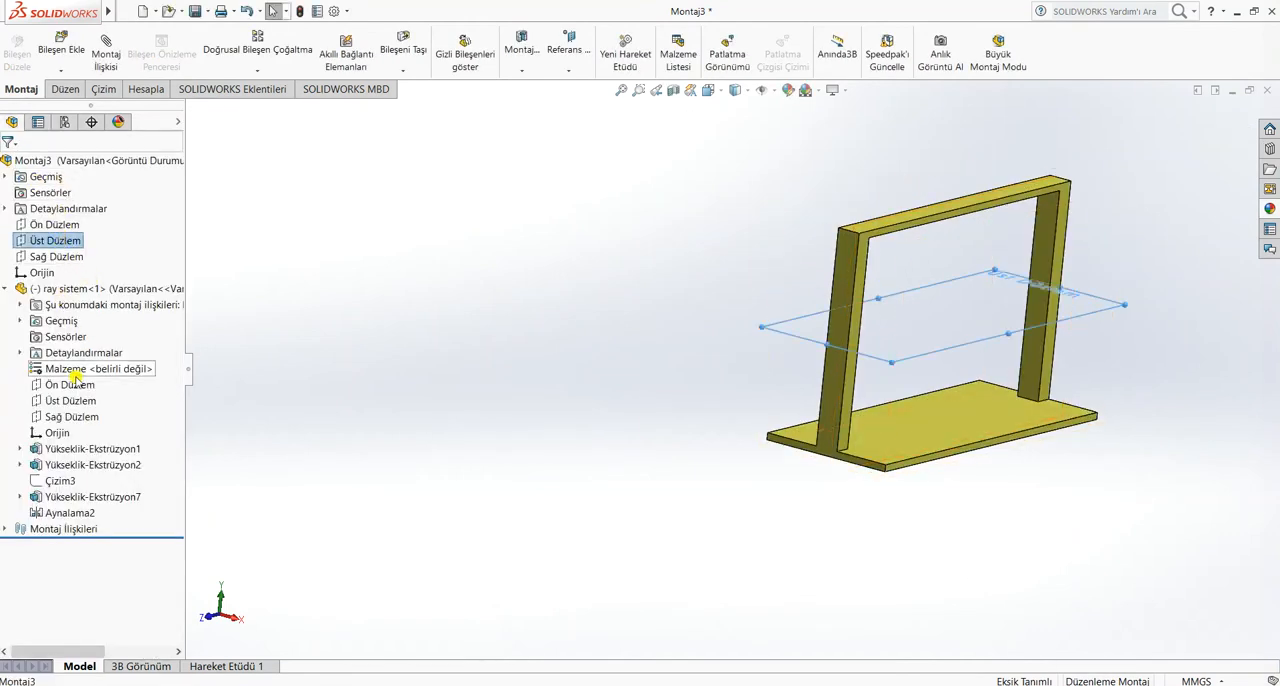
left_click(62, 401, "ctrl")
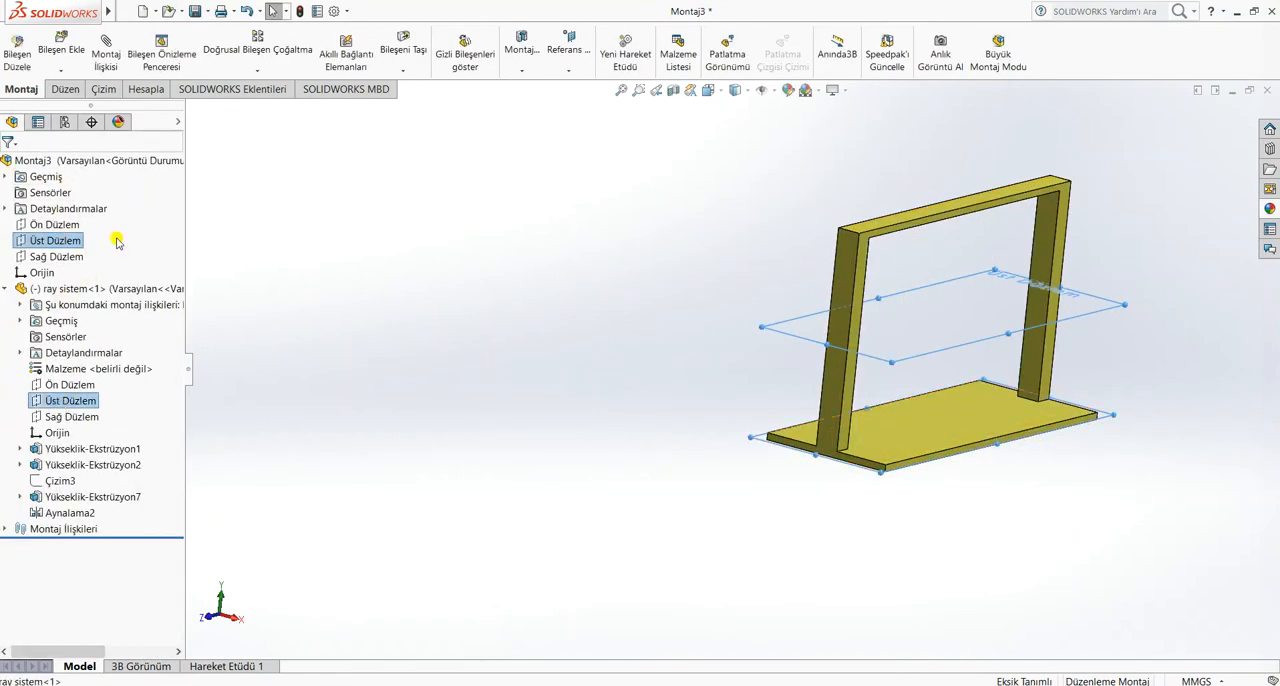
left_click(112, 63)
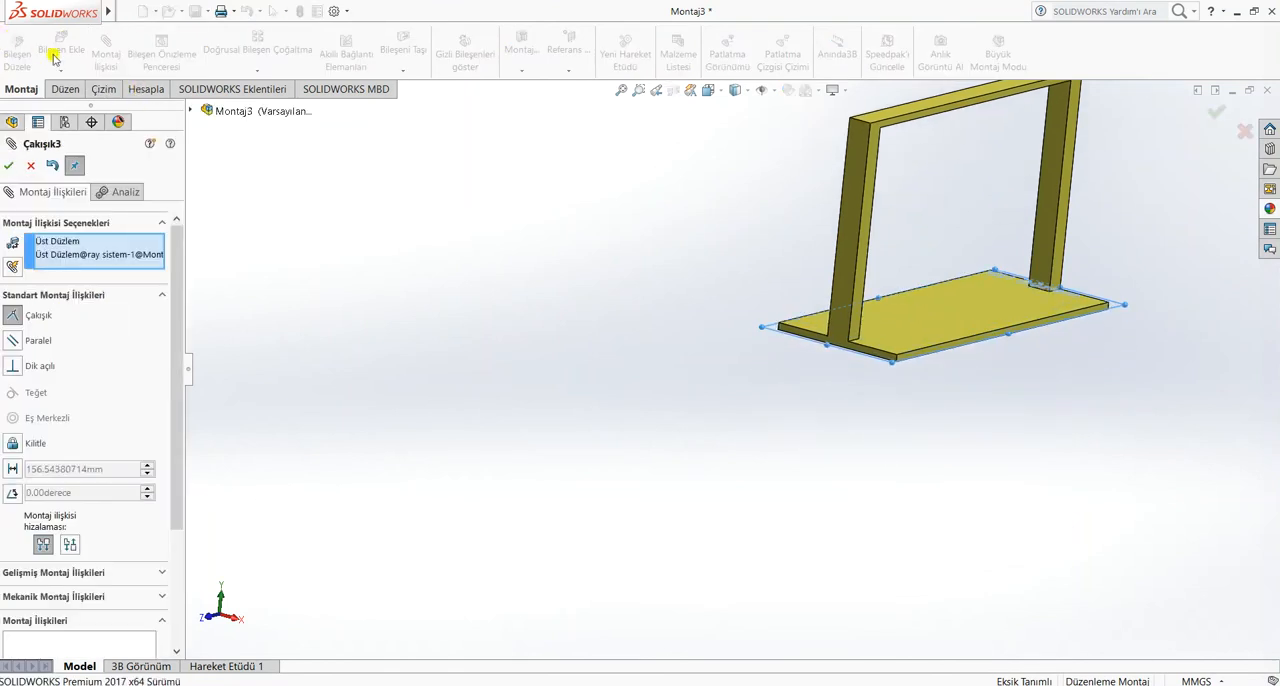
left_click(11, 166)
left_click(11, 166)
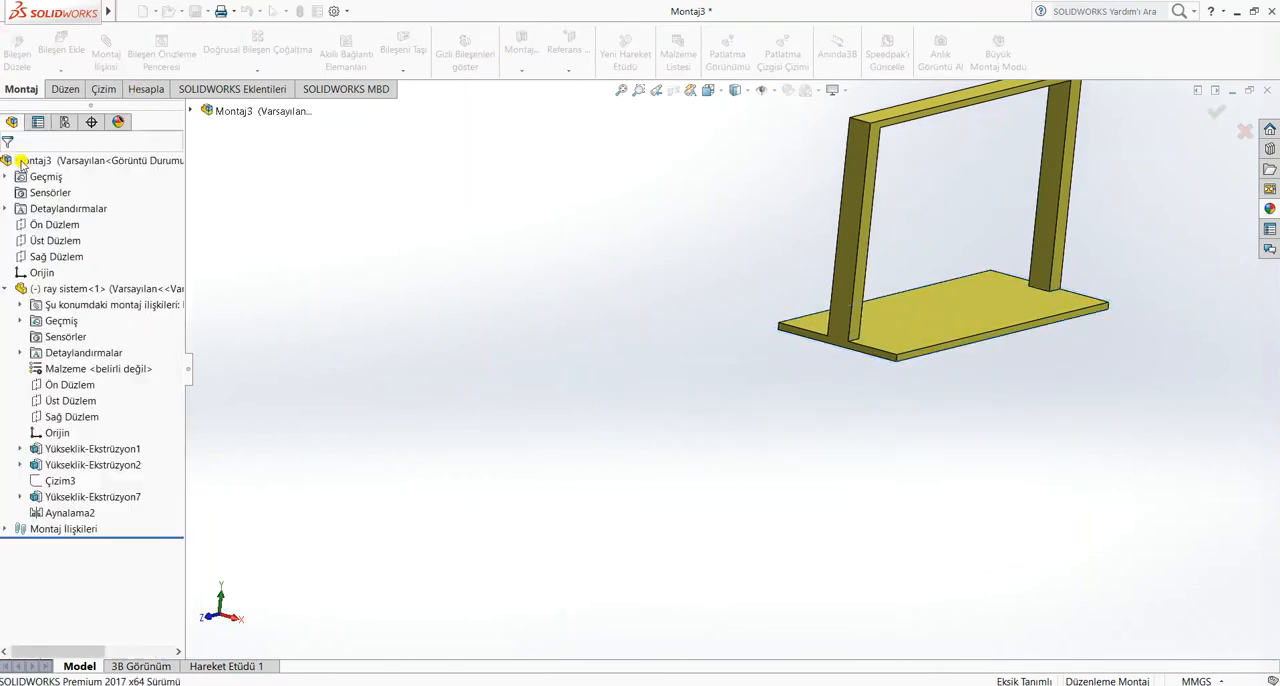
Mate the Sağ Düzlem of the ray sistem part coincident with the assembly's Sağ Düzlem
left_click(53, 418)
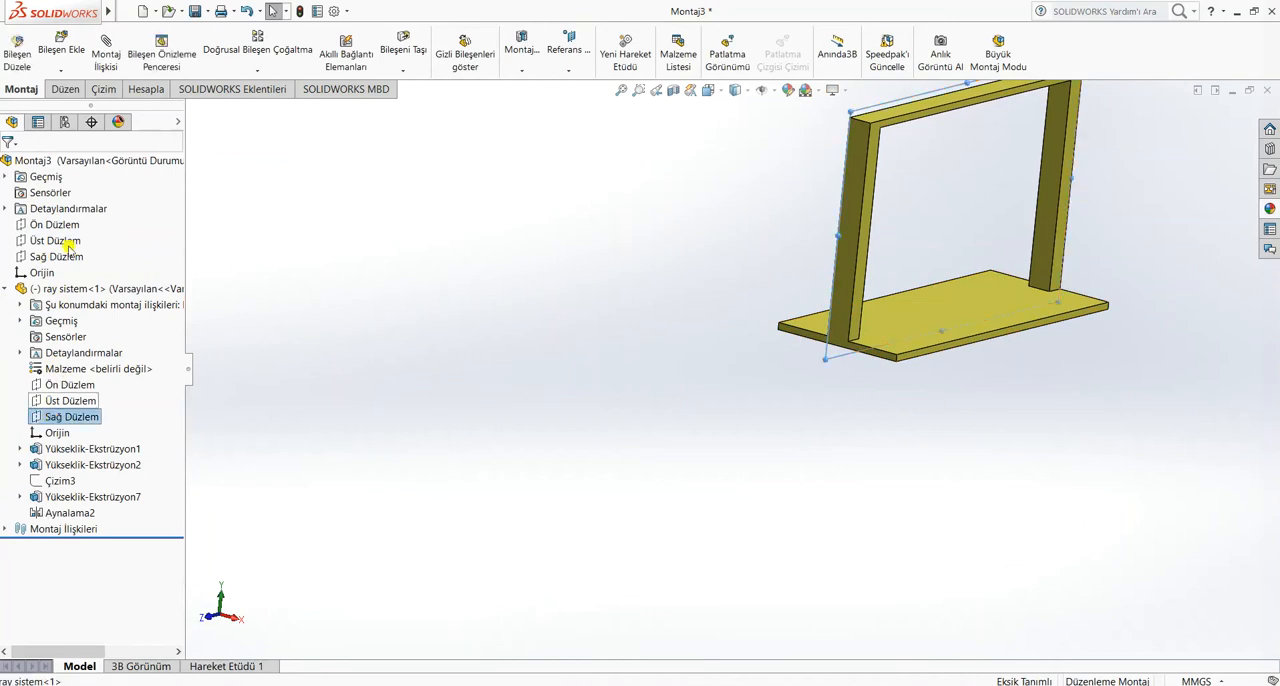
left_click(109, 57)
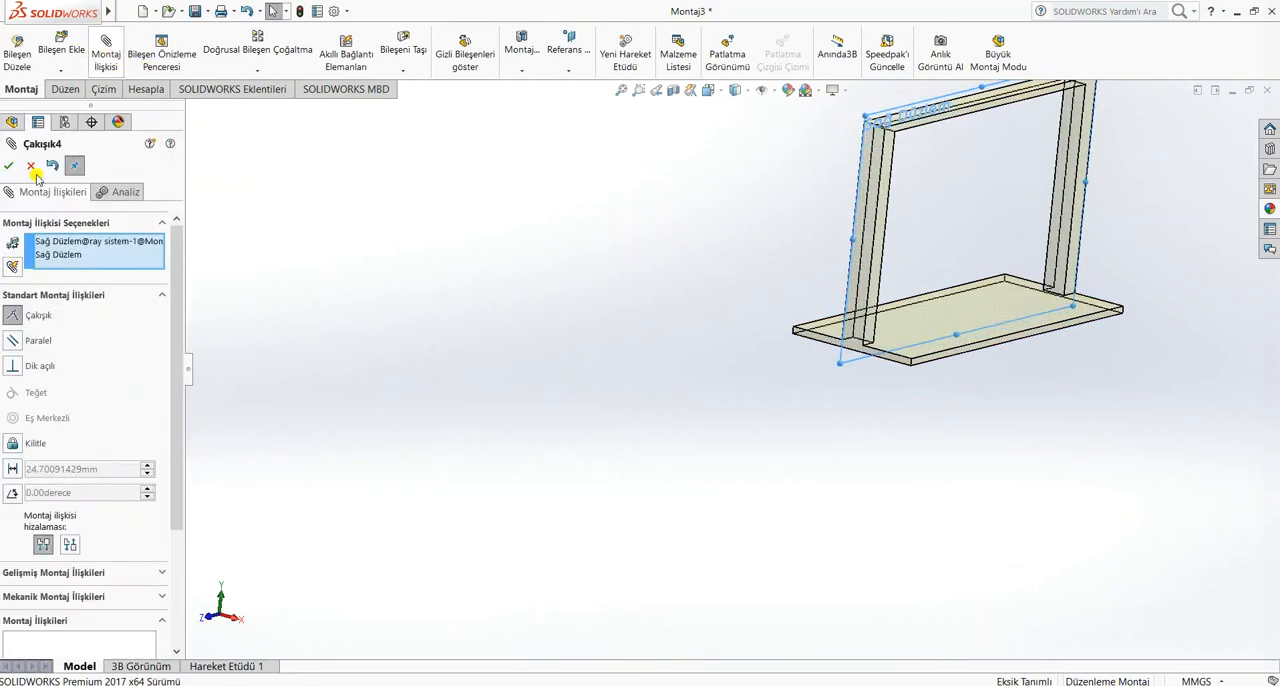
left_click(11, 167)
key("Escape")
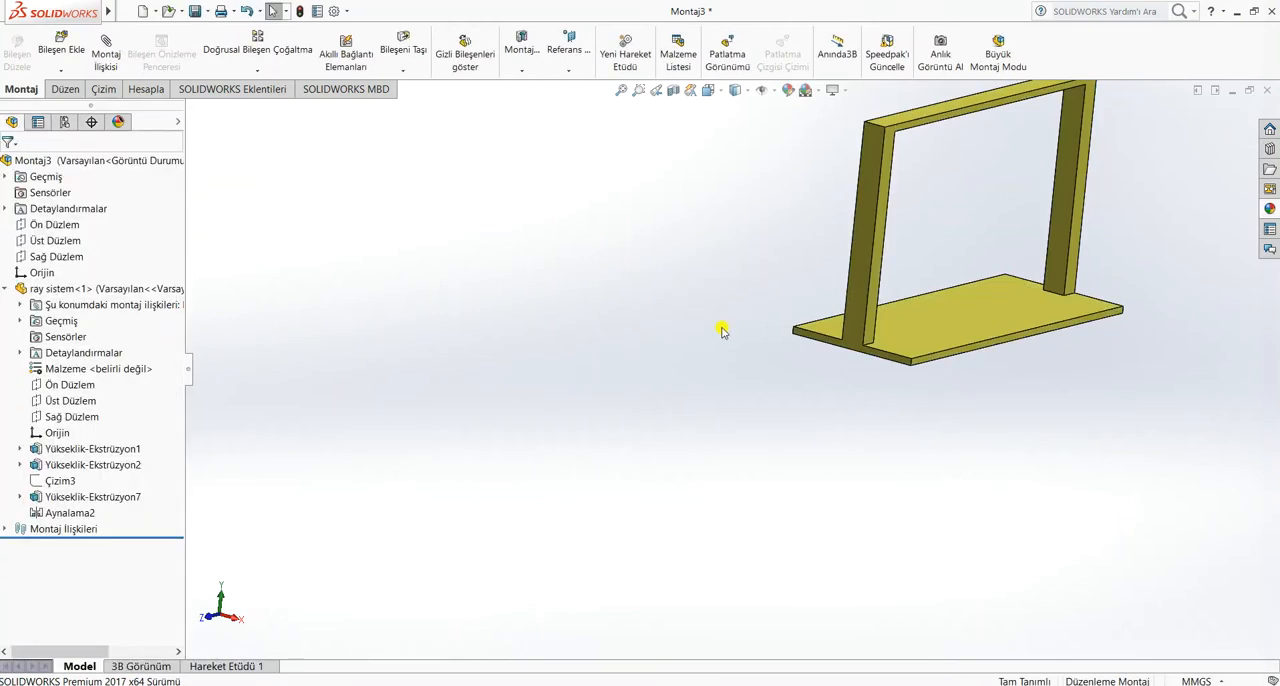
Check by its base plate whether the ray sistem frame can still be moved
scroll(734, 336, "up", 4)
scroll(905, 250, "down", 4)
left_click(759, 506)
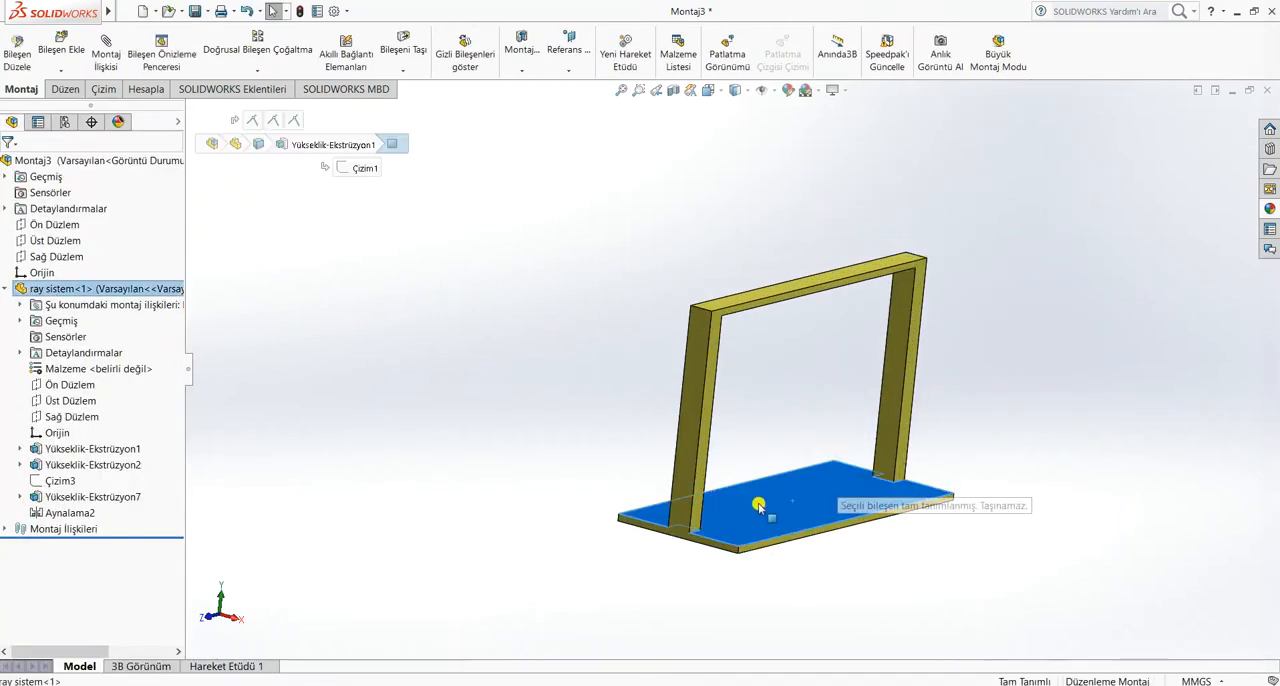
left_click(924, 400)
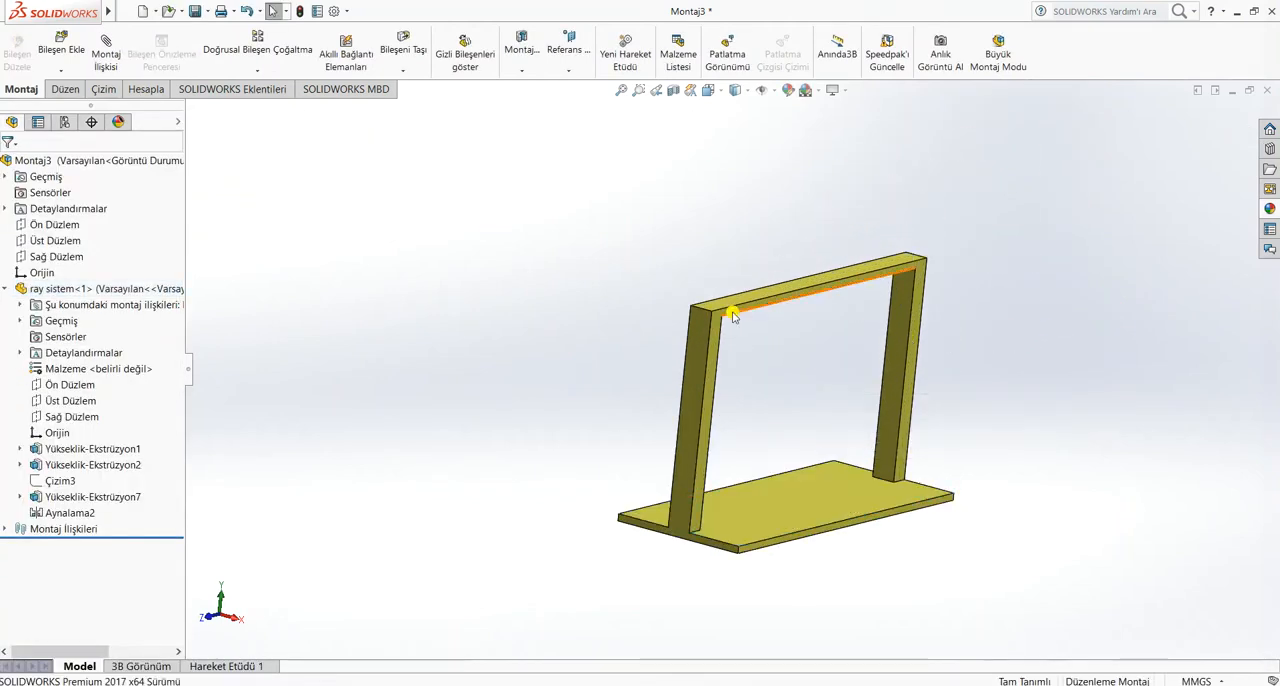
Insert the daire mıknatıs montajı tutacaklı subassembly from the hafta16 folder, turned 90° about X to lie flat, and place it at the base plate
left_click(66, 50)
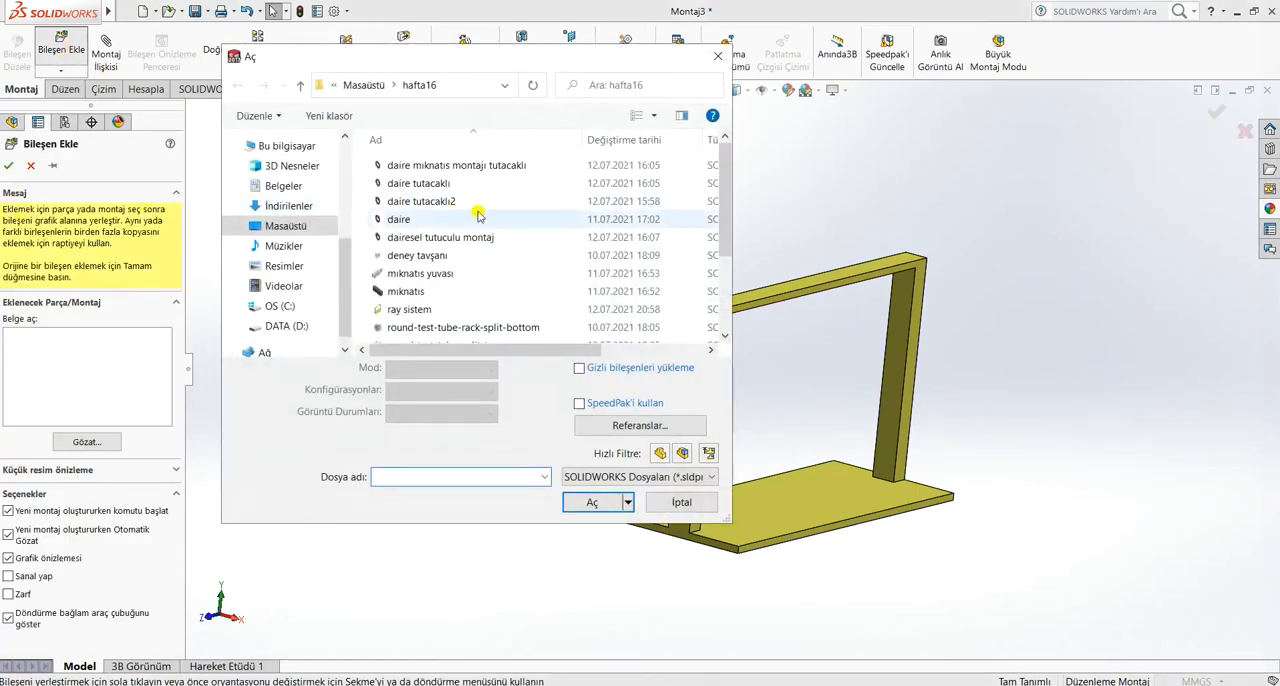
left_click(478, 167)
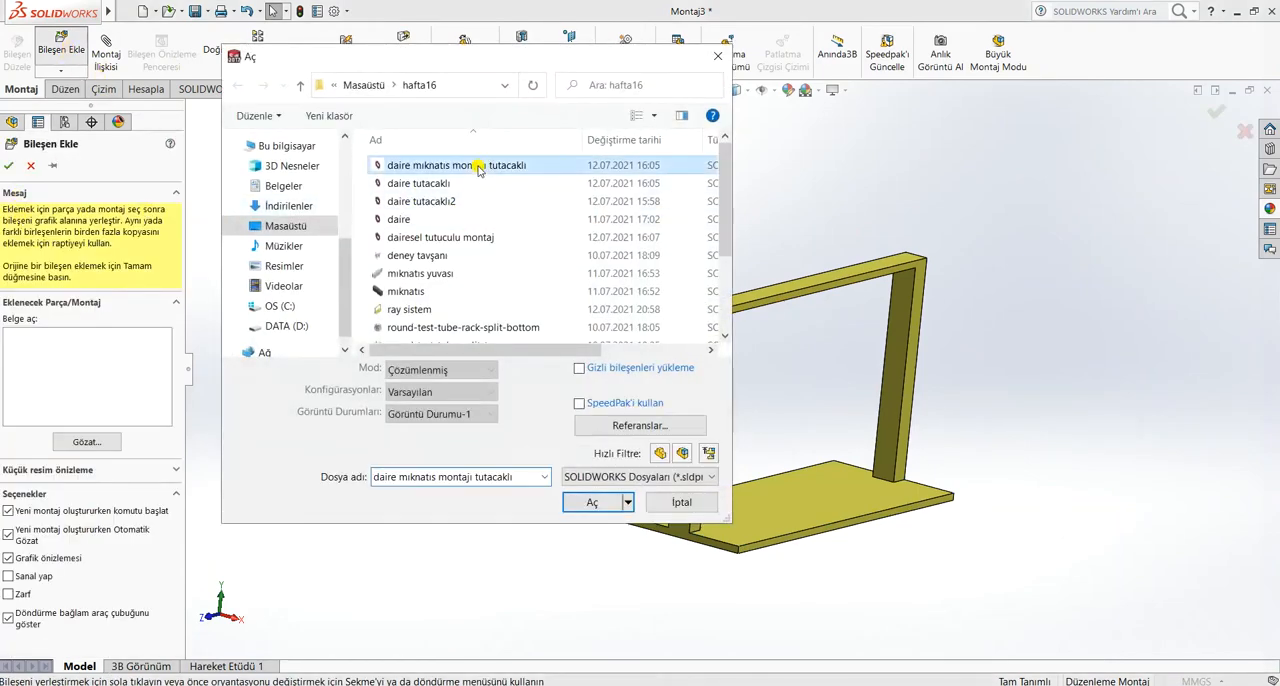
left_click(592, 502)
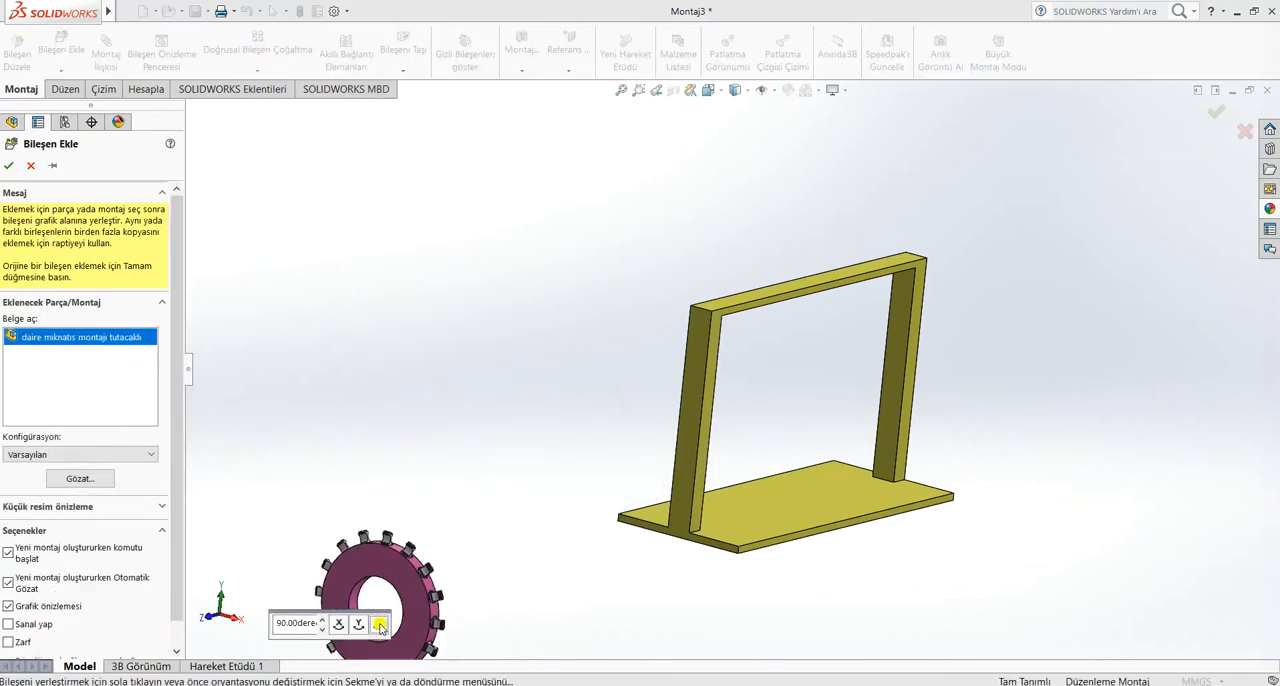
left_click(359, 625)
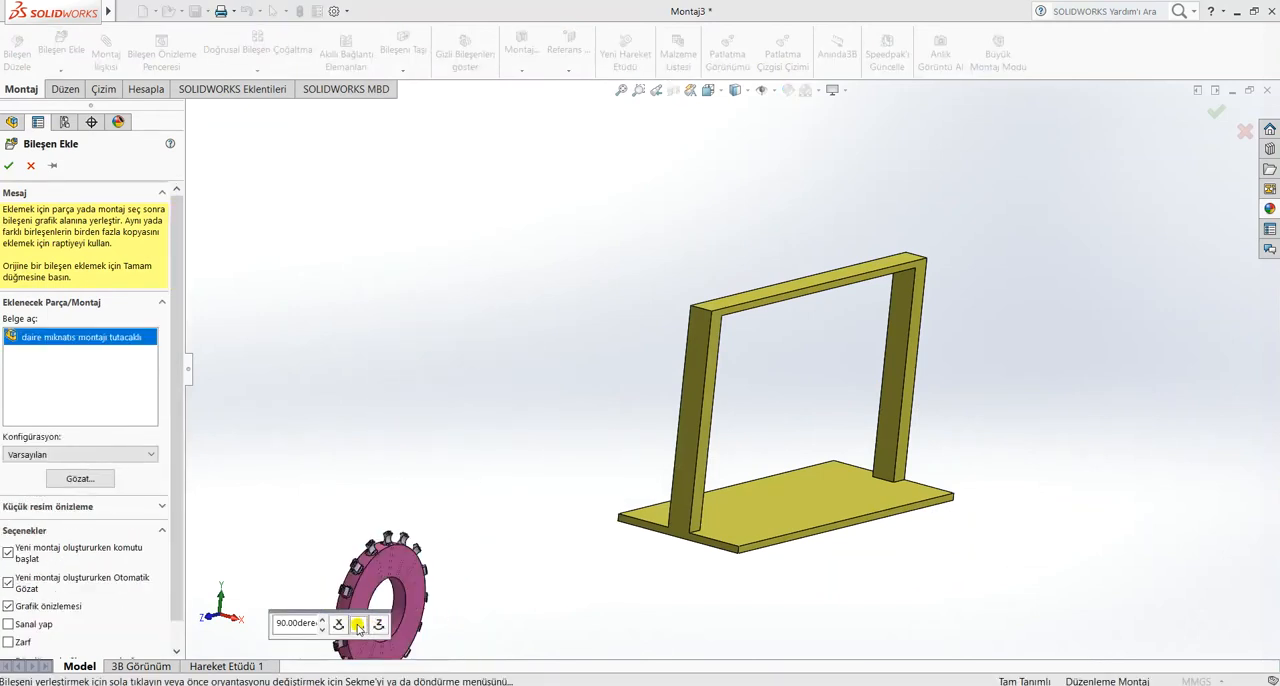
left_click(359, 627)
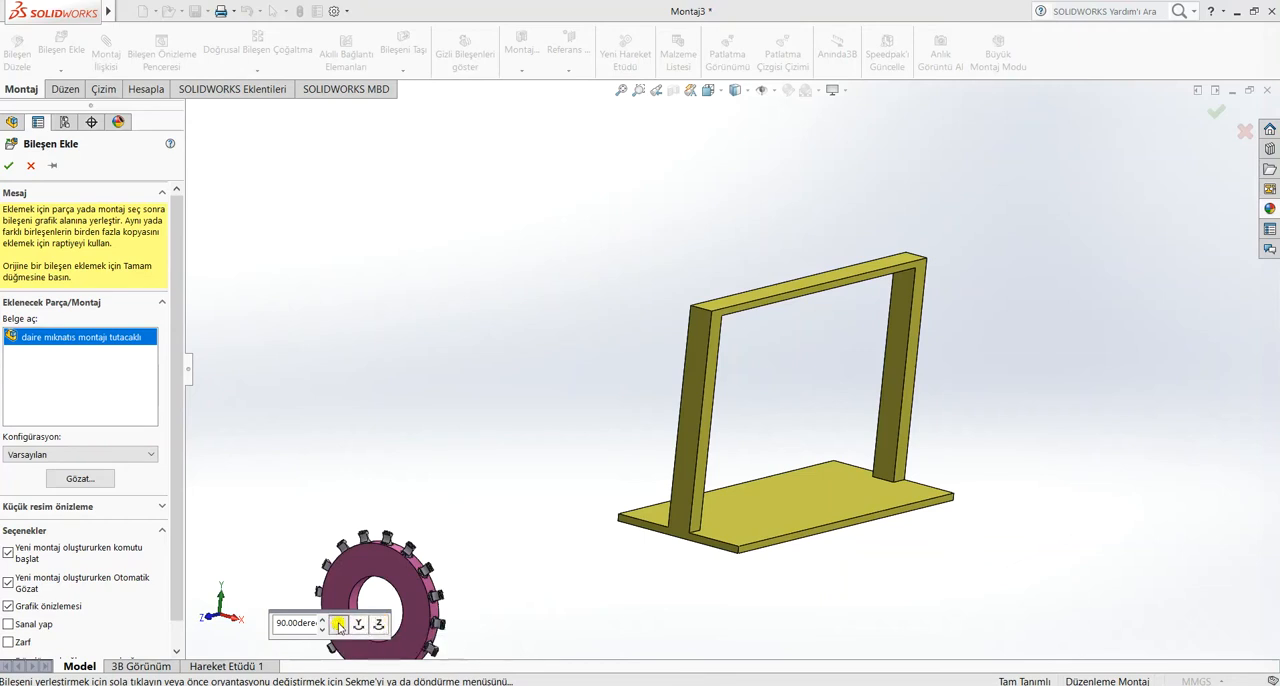
left_click(339, 626)
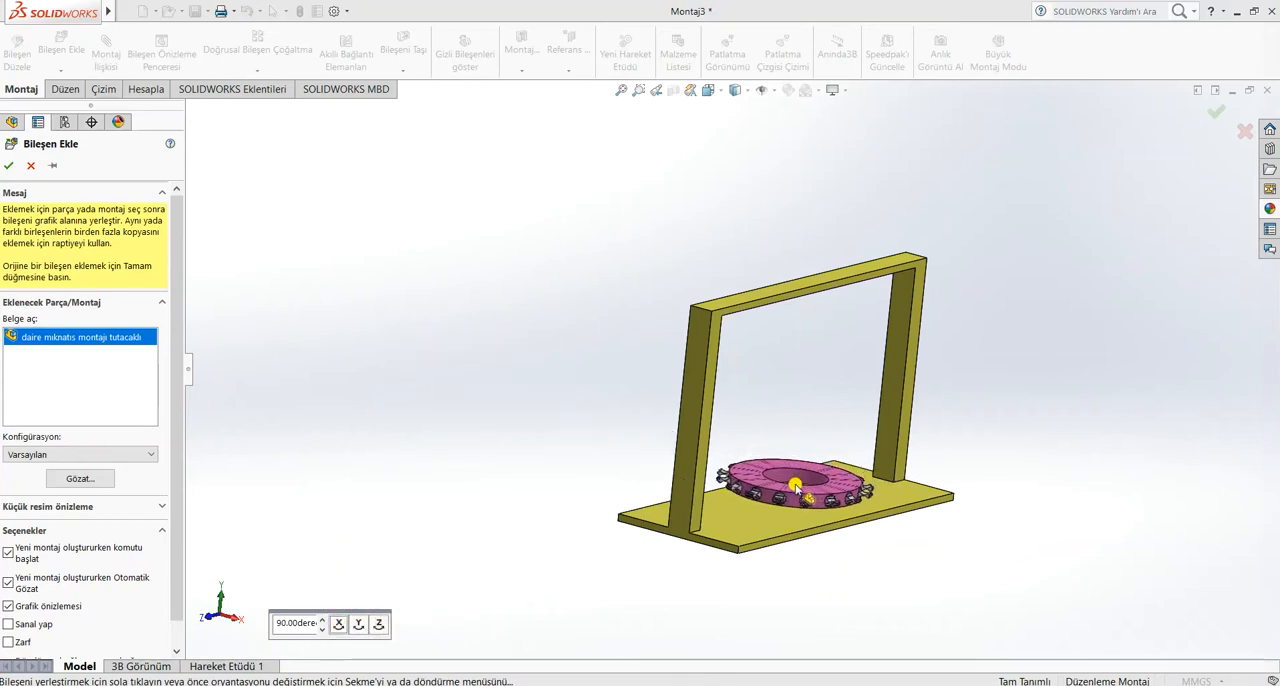
left_click(905, 516)
Mate the underside of the magnet ring coincident with the upper face of the ray sistem base plate
middle_click_drag(908, 517, 874, 486)
scroll(874, 486, "down", 4)
middle_click_drag(597, 471, 776, 515)
left_click(581, 521)
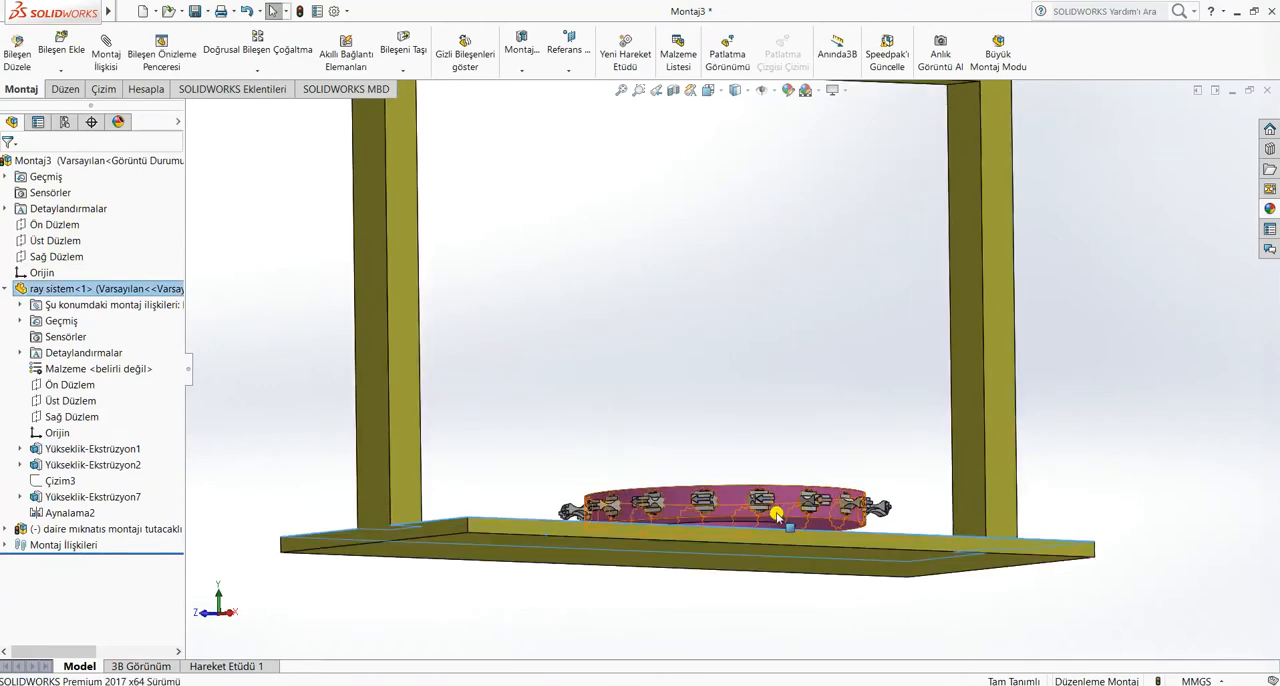
scroll(820, 505, "down", 3)
left_click(858, 500)
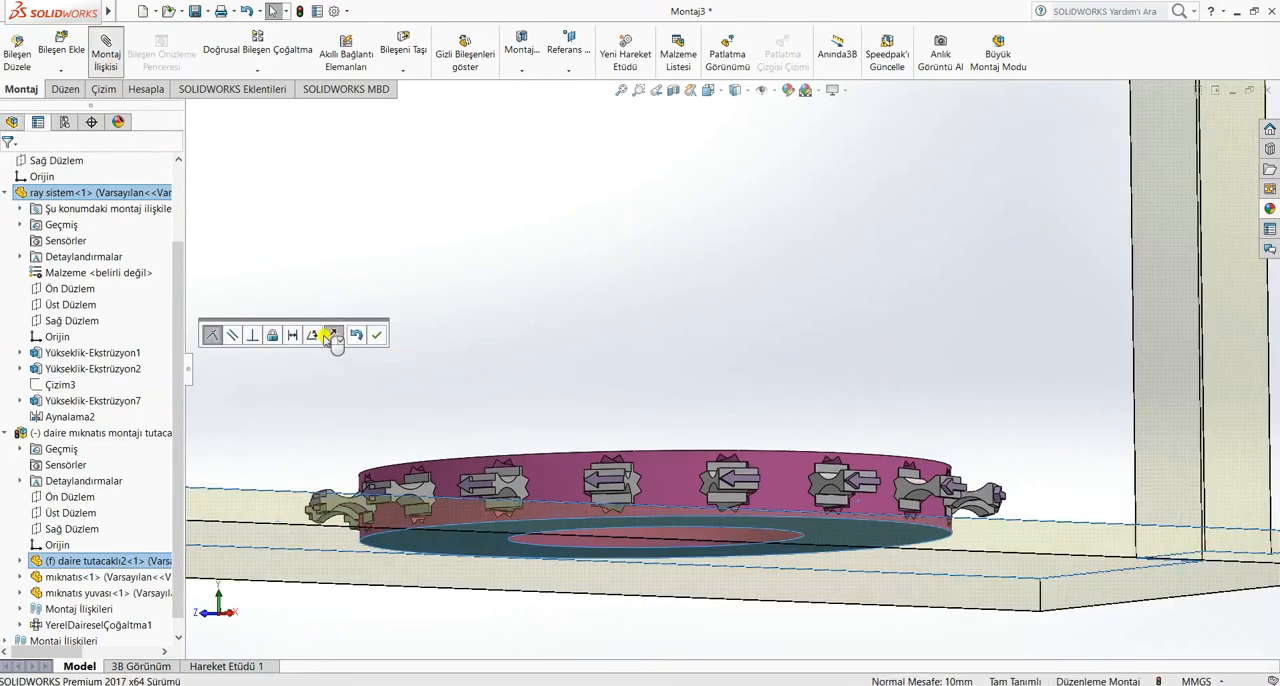
left_click(10, 166)
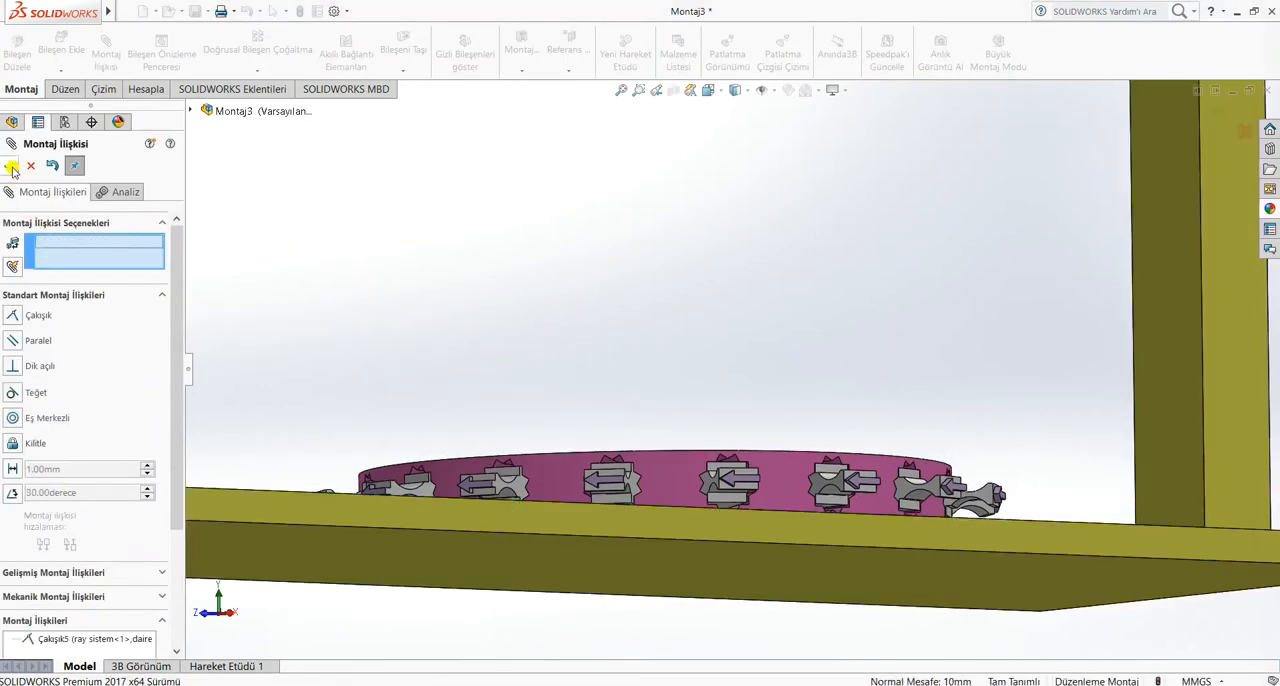
Slide the magnet ring across the base plate to check its remaining freedom of movement
scroll(566, 316, "up", 3)
middle_click_drag(565, 318, 553, 402)
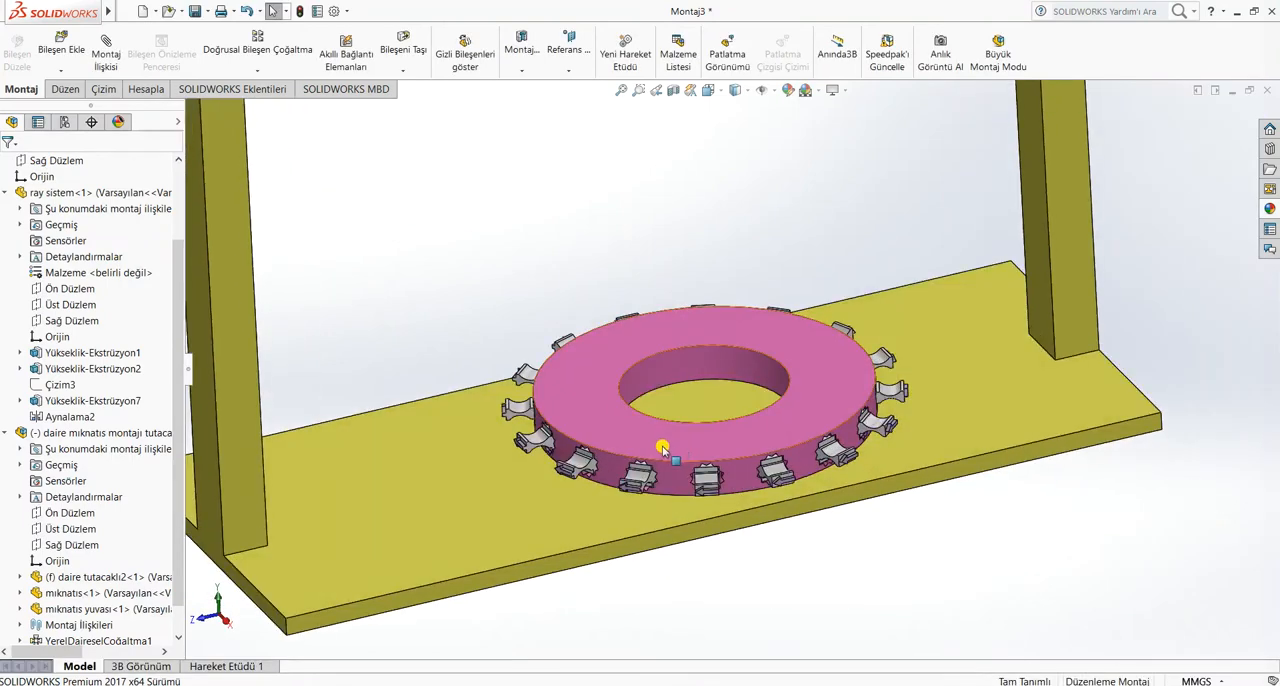
left_click_drag(664, 446, 630, 420)
left_click(600, 160)
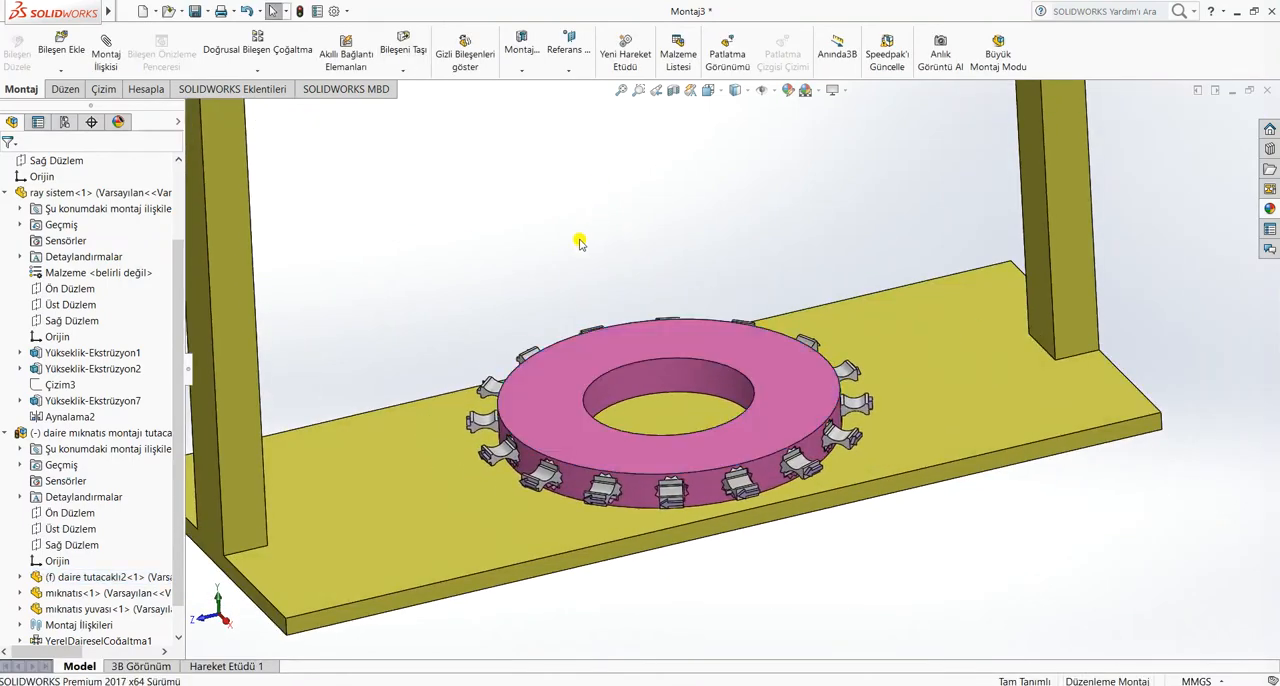
Mate the Üst Düzlem of the magnet ring subassembly coincident with the assembly's Ön Düzlem
left_click(5, 192)
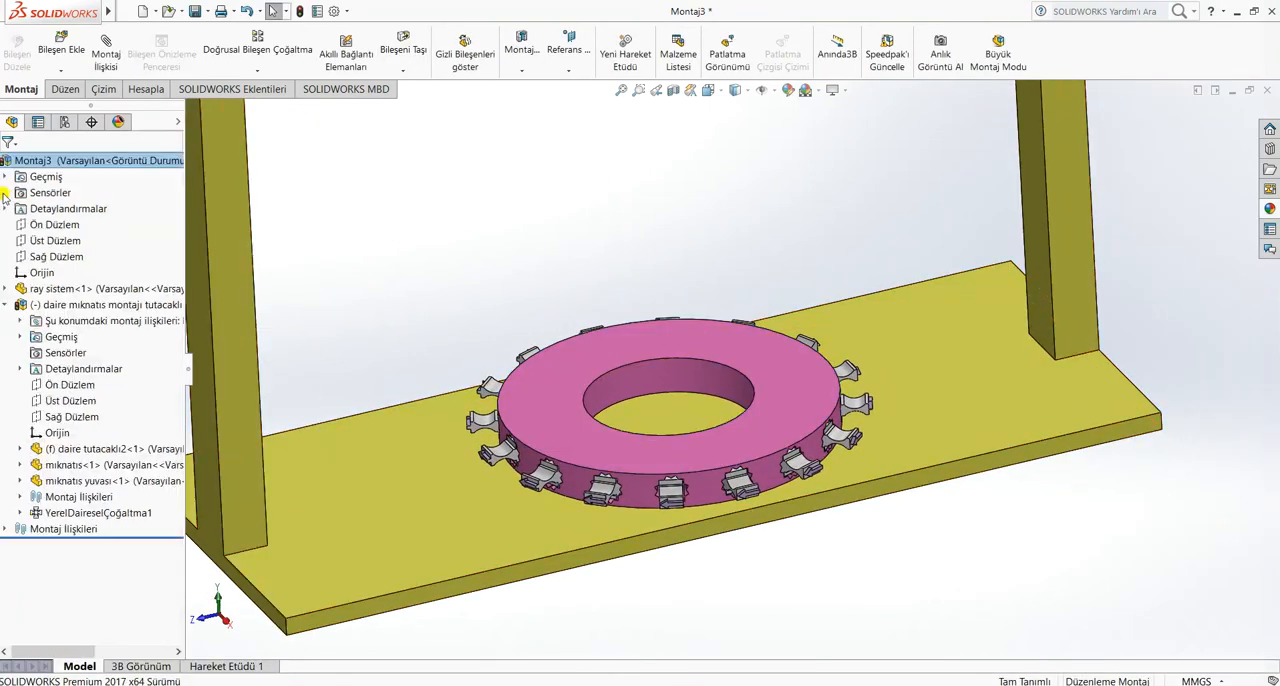
left_click(76, 401)
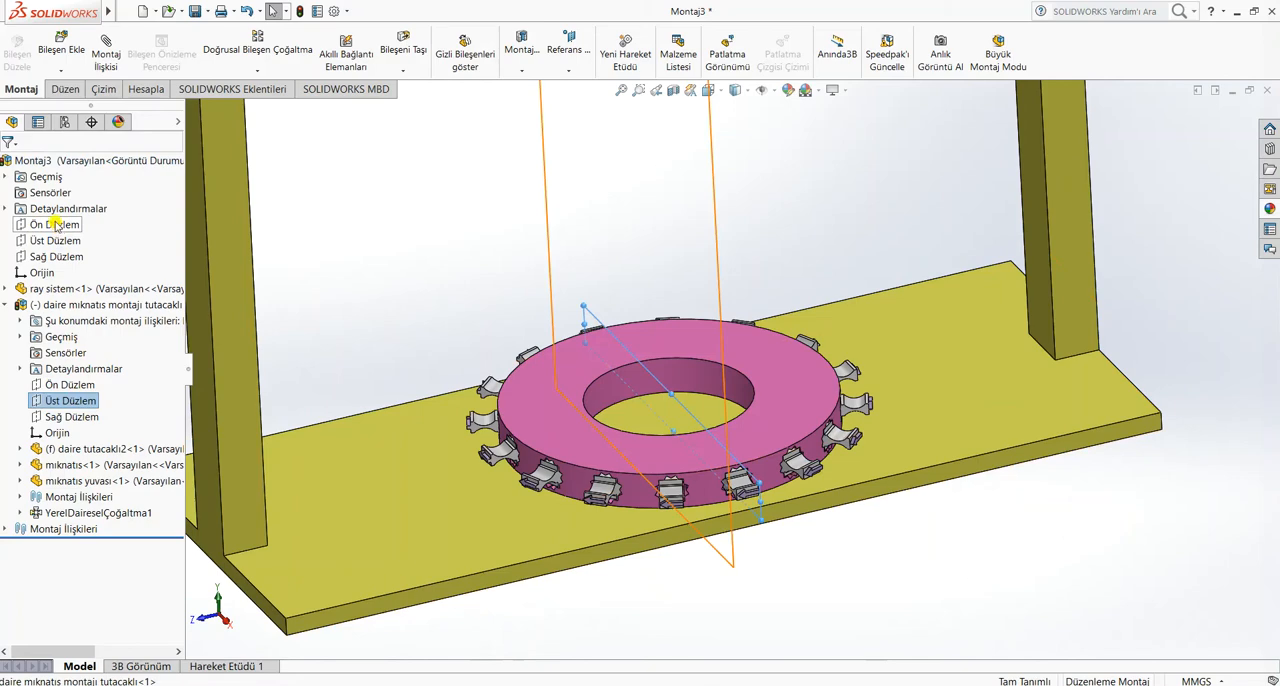
left_click(108, 58)
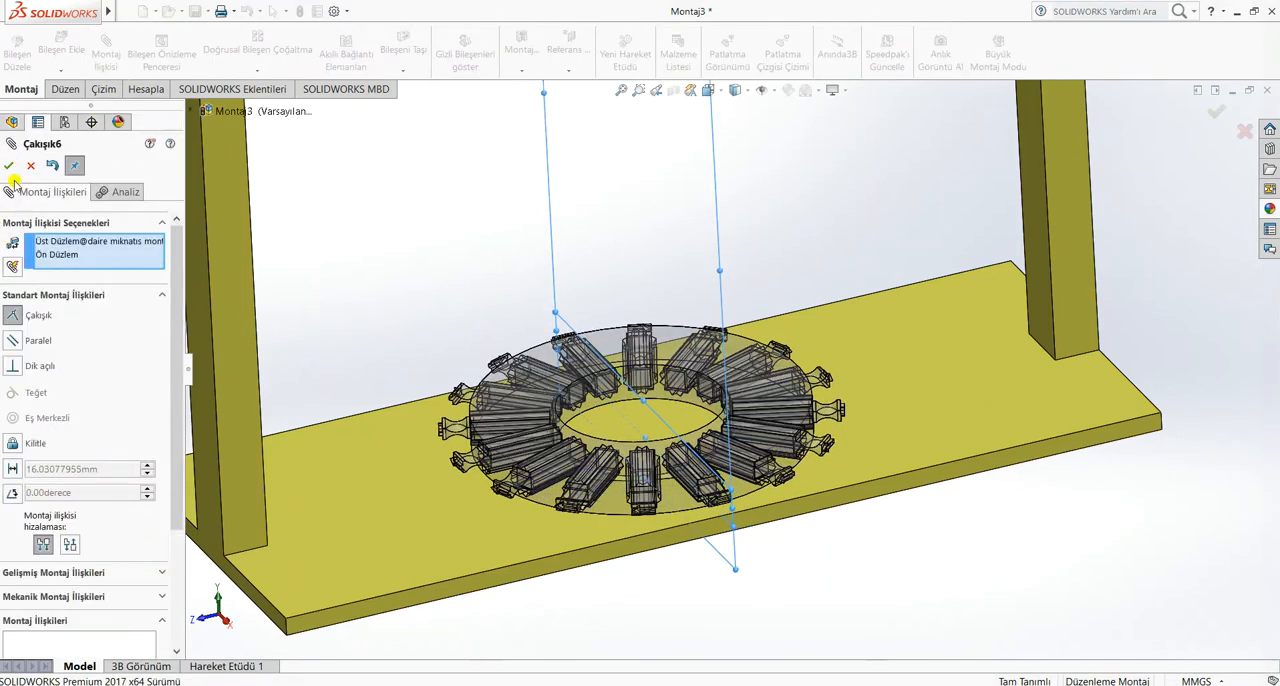
left_click(11, 166)
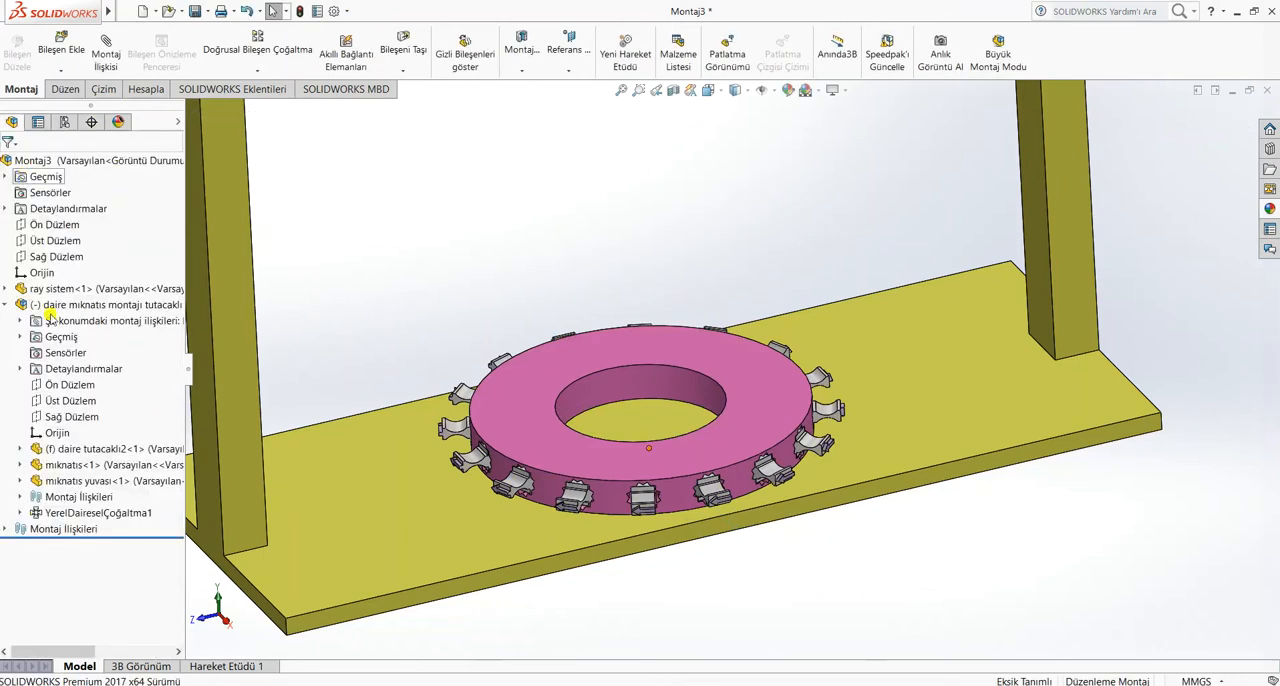
Mate the Sağ Düzlem of the magnet ring subassembly coincident with the assembly's Sağ Düzlem
left_click(63, 417)
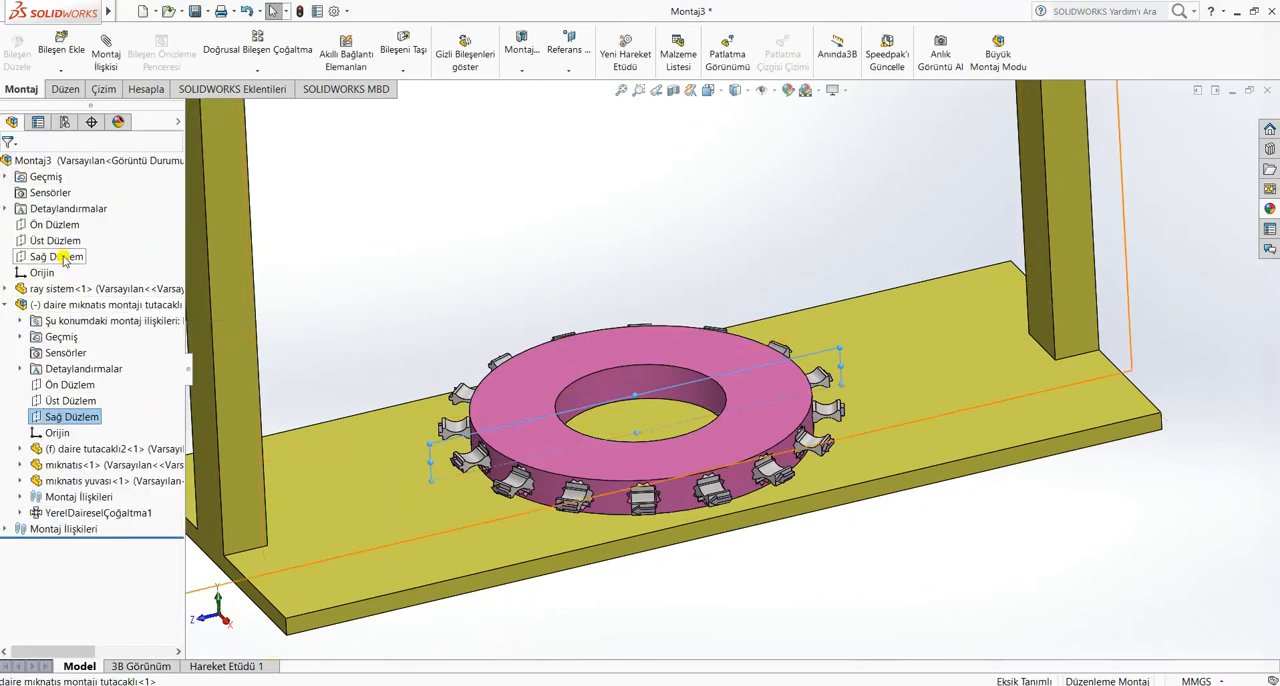
left_click(63, 257, "ctrl")
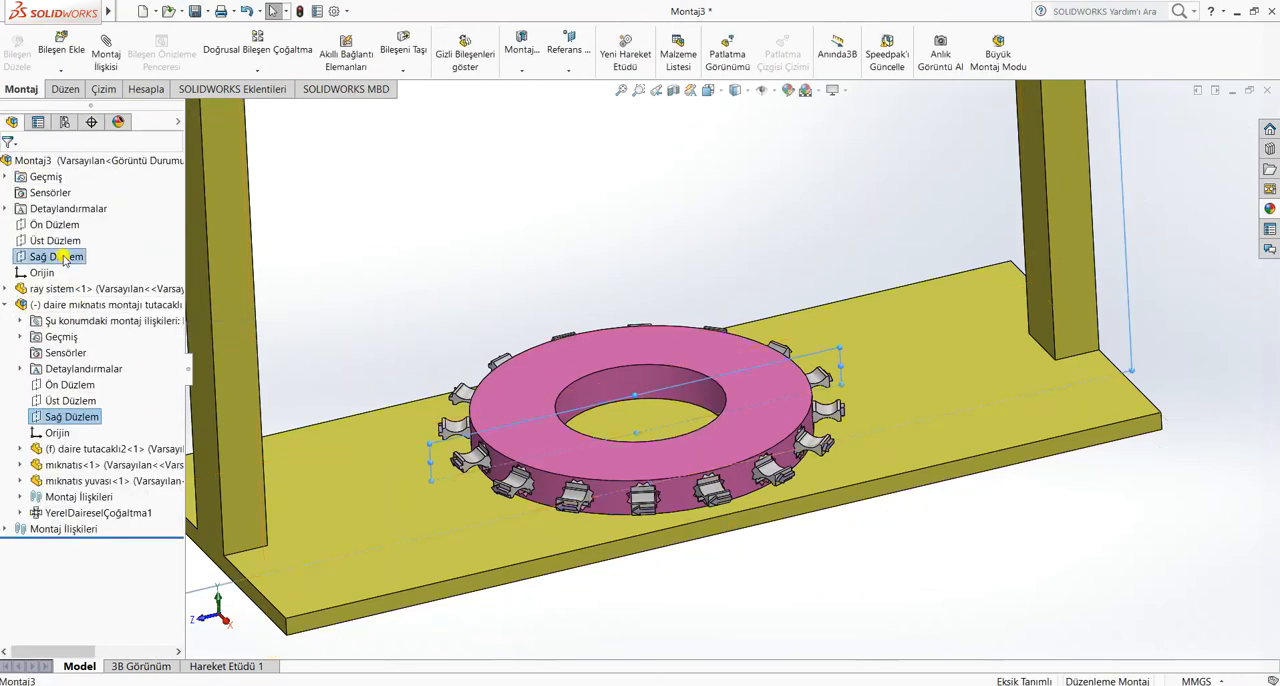
left_click(104, 57)
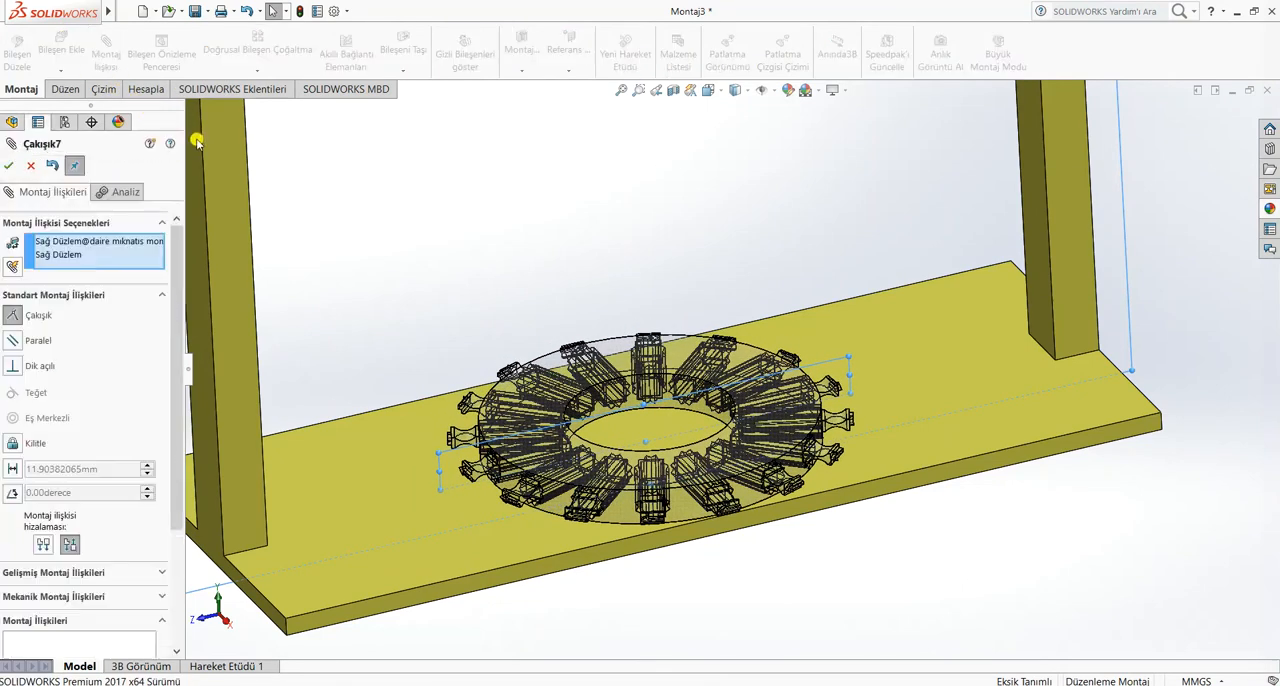
left_click(8, 167)
left_click(8, 167)
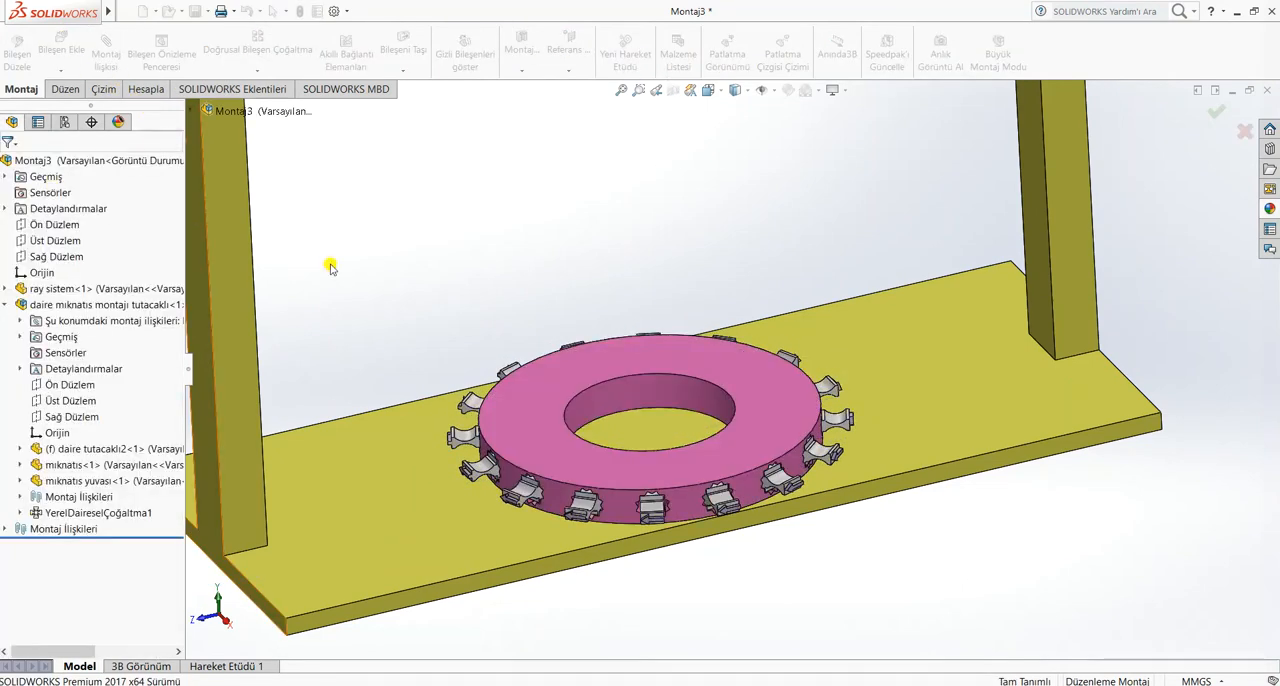
Try to move the magnet ring on the base plate to check whether it is fully constrained
left_click_drag(523, 423, 685, 437)
left_click(615, 283)
middle_click_drag(615, 283, 529, 402)
left_click(501, 383)
left_click(545, 422)
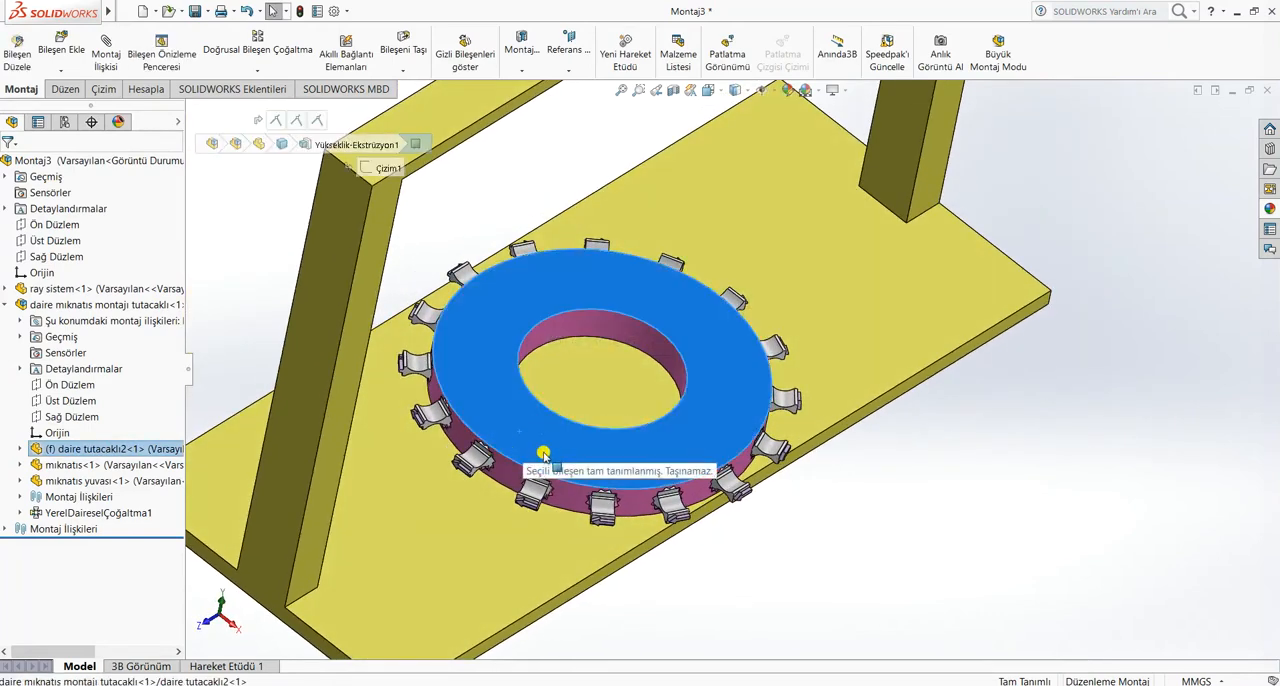
Insert the yukarı ray part from the hafta16 folder and place it near the upper beam of the frame
left_click(980, 543)
middle_click_drag(980, 543, 727, 404)
left_click(61, 45)
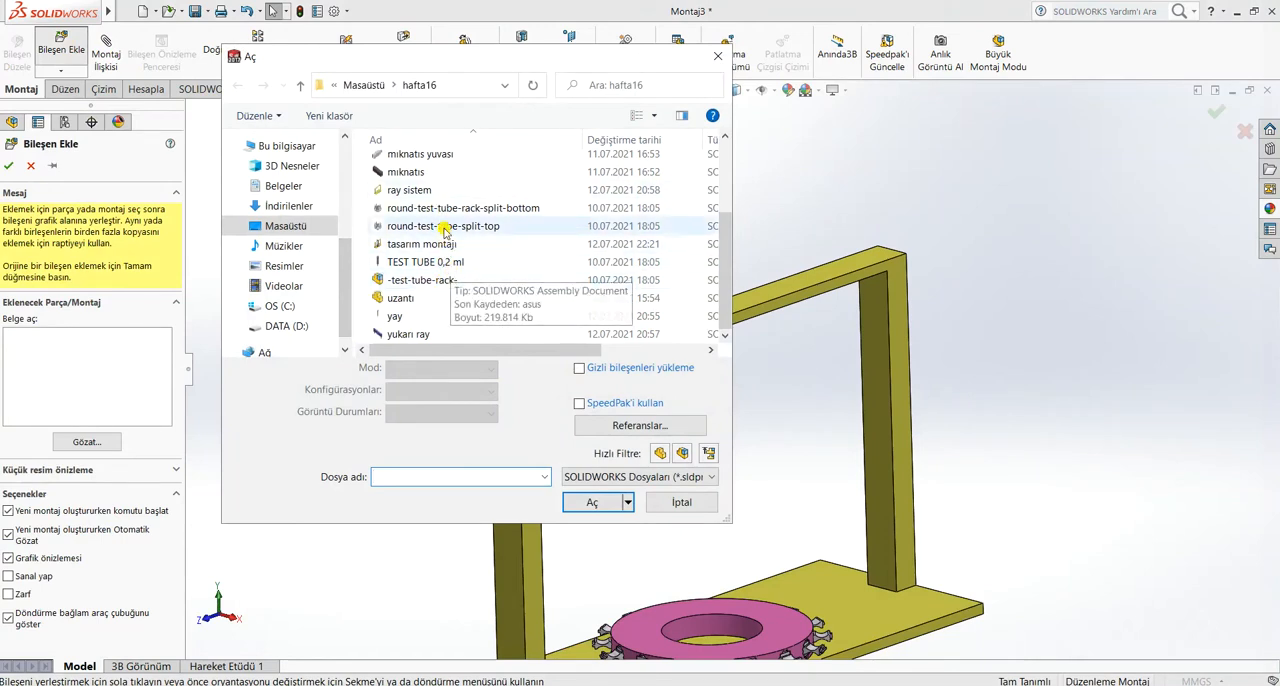
scroll(440, 205, "up", 3)
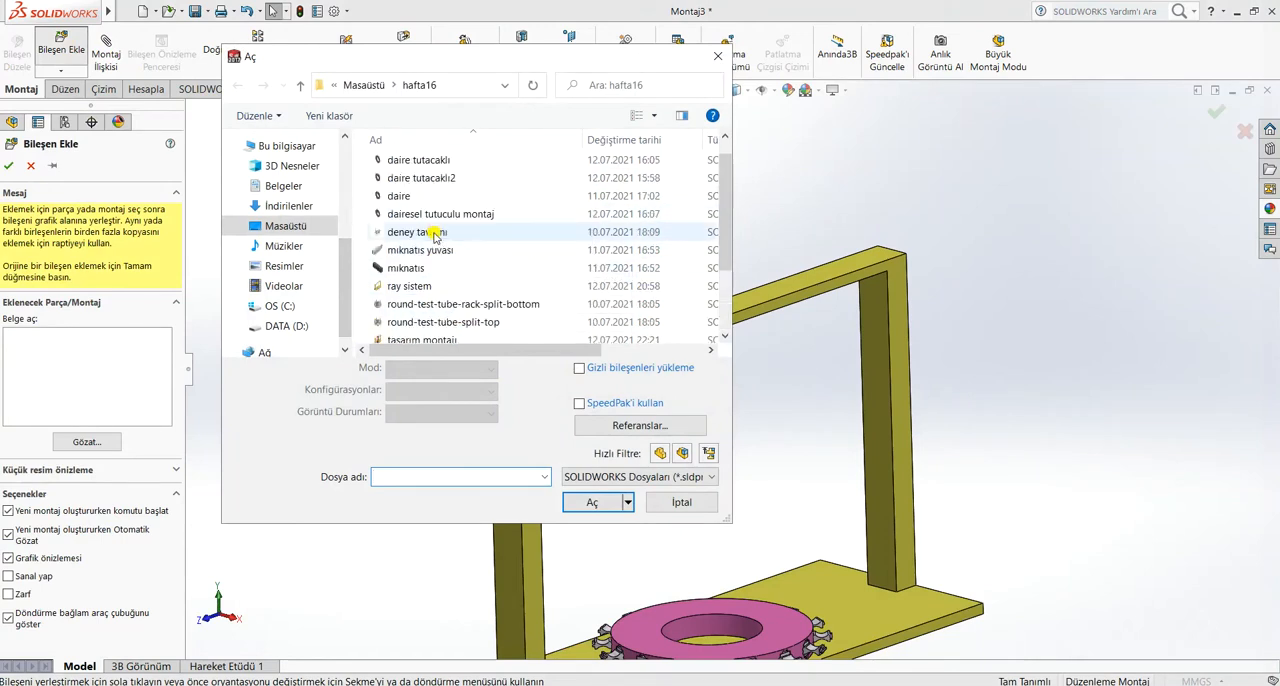
scroll(437, 237, "down", 2)
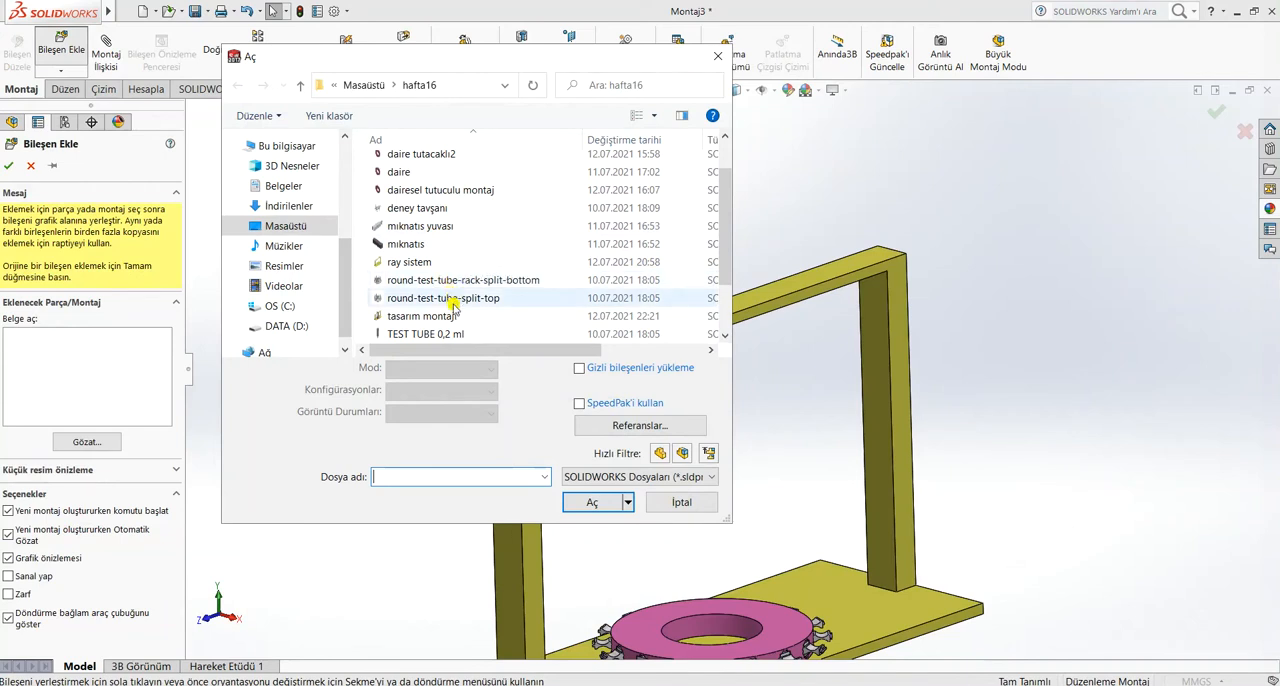
scroll(446, 321, "down", 1)
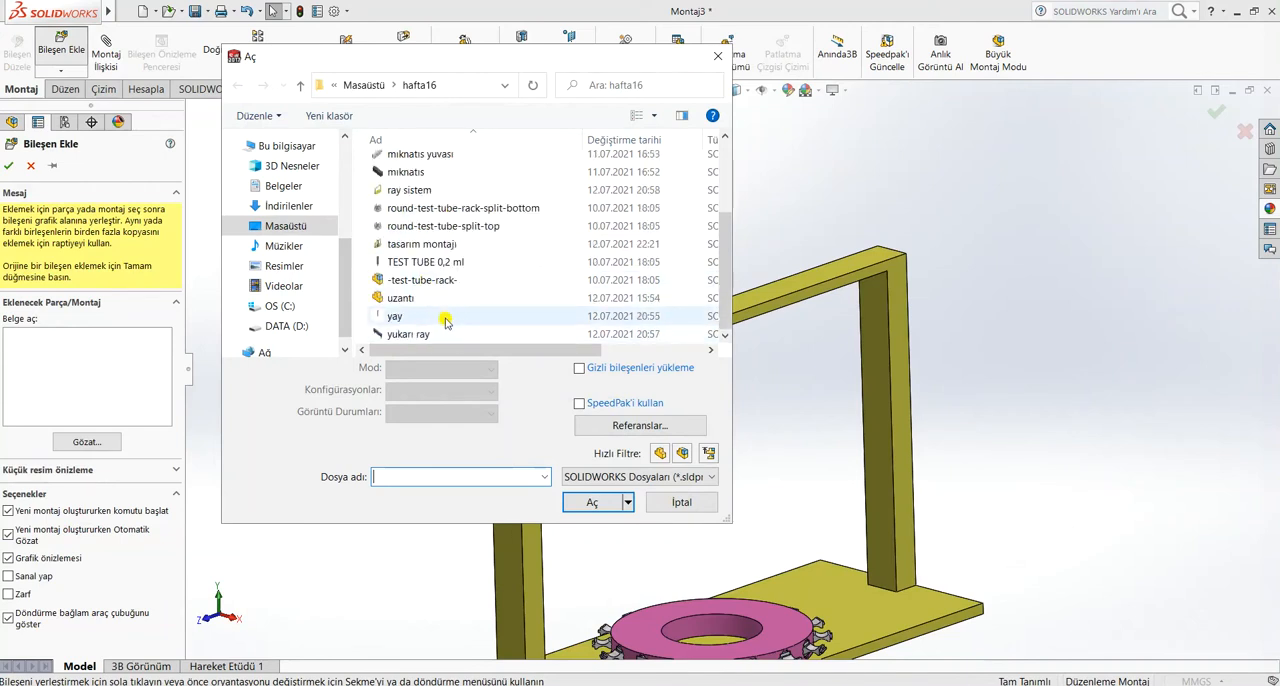
left_click(437, 333)
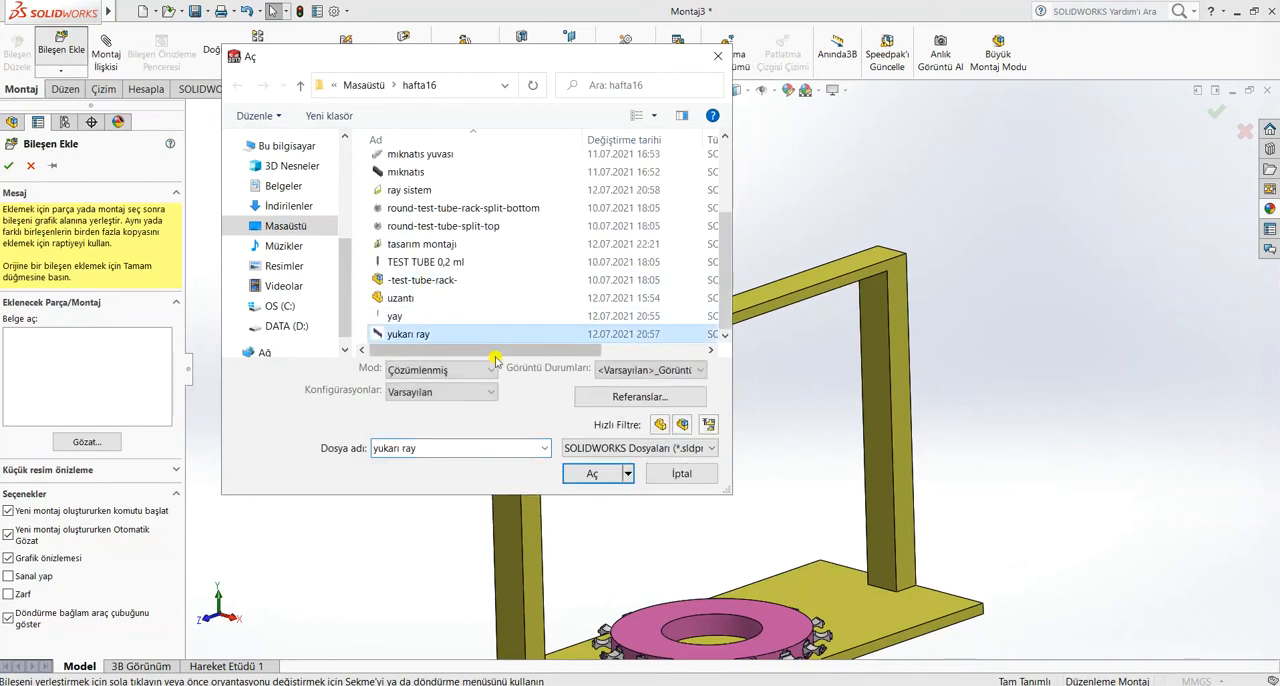
left_click(594, 475)
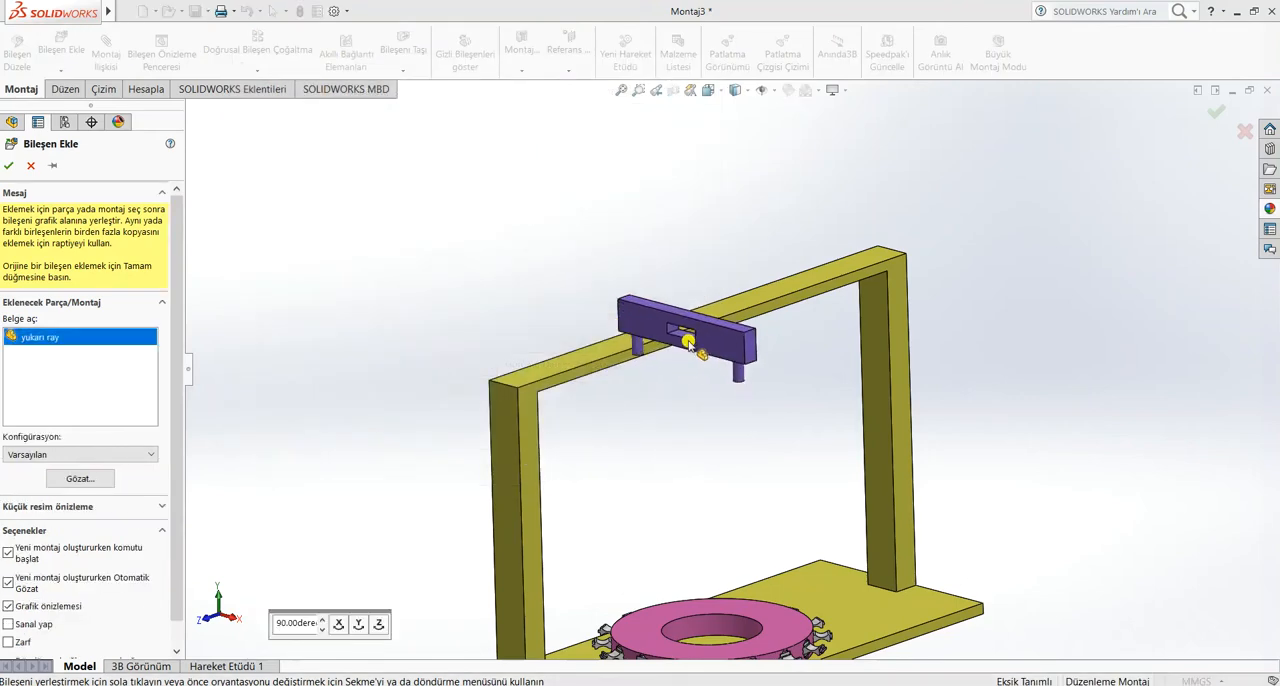
left_click(665, 347)
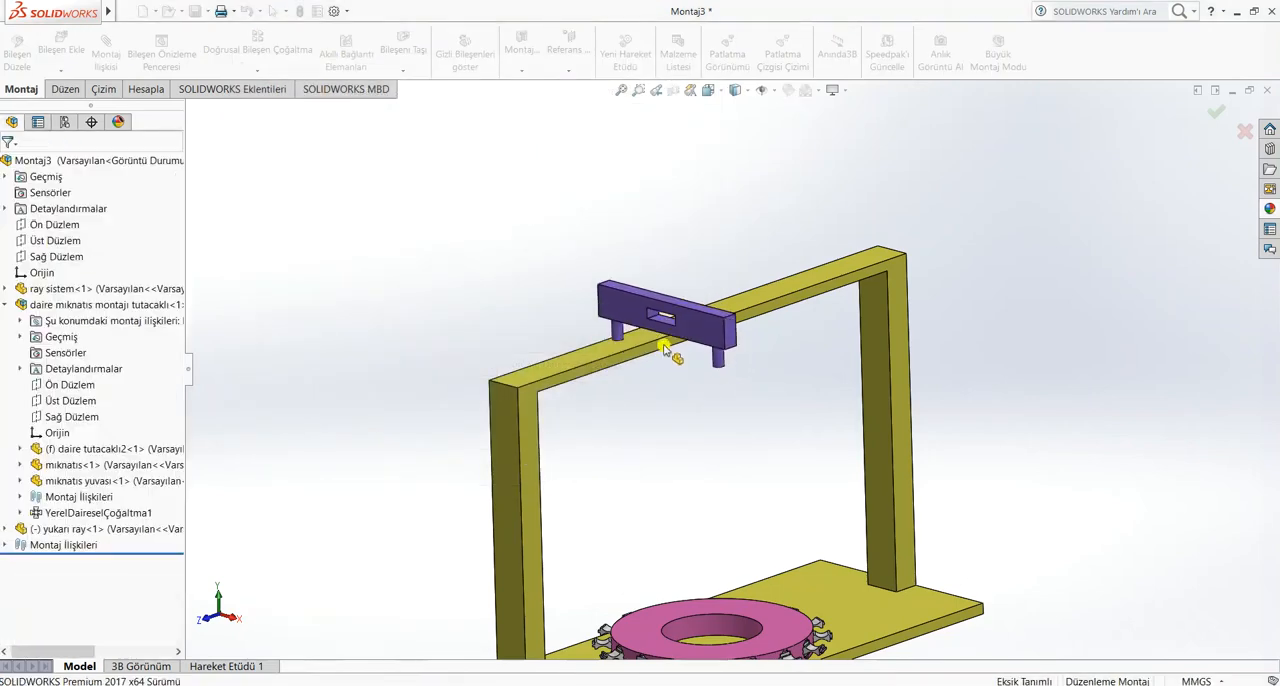
Mate the lower face of the yukarı ray's slot coincident with the underside of the frame's upper beam
scroll(665, 347, "down", 5)
left_click(695, 275)
middle_click_drag(710, 400, 712, 324)
middle_click_drag(647, 377, 663, 354)
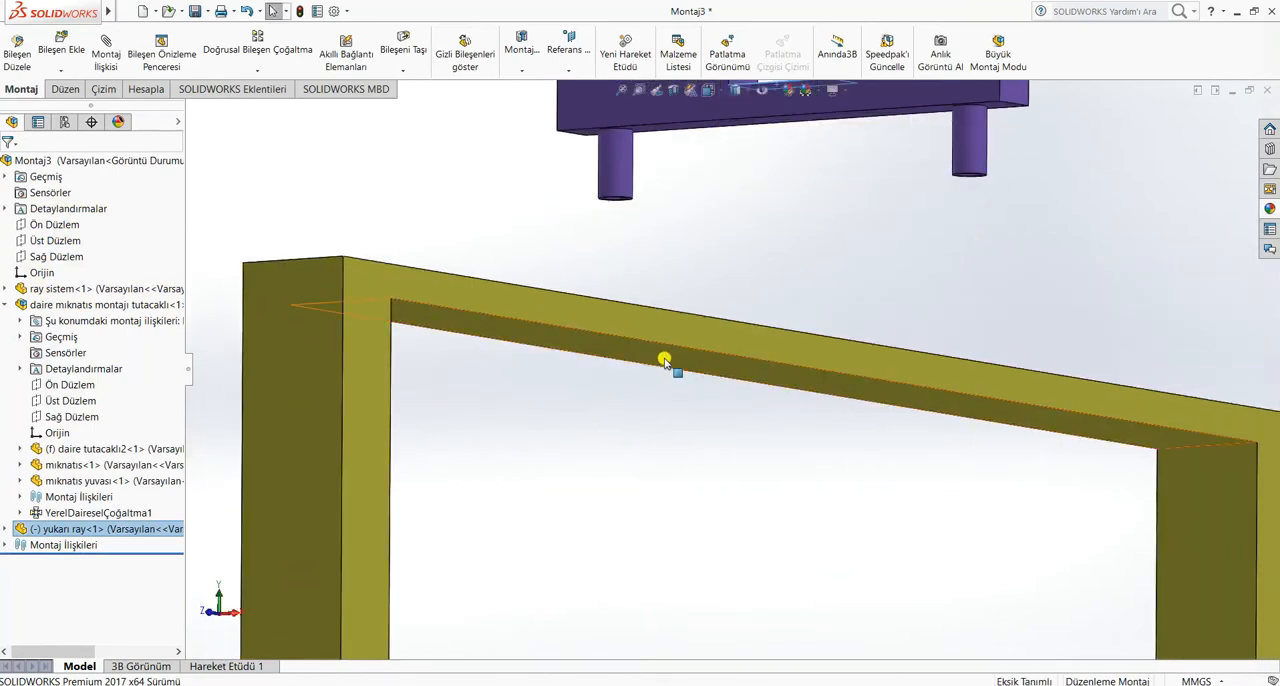
left_click(666, 357, "ctrl")
left_click(105, 52)
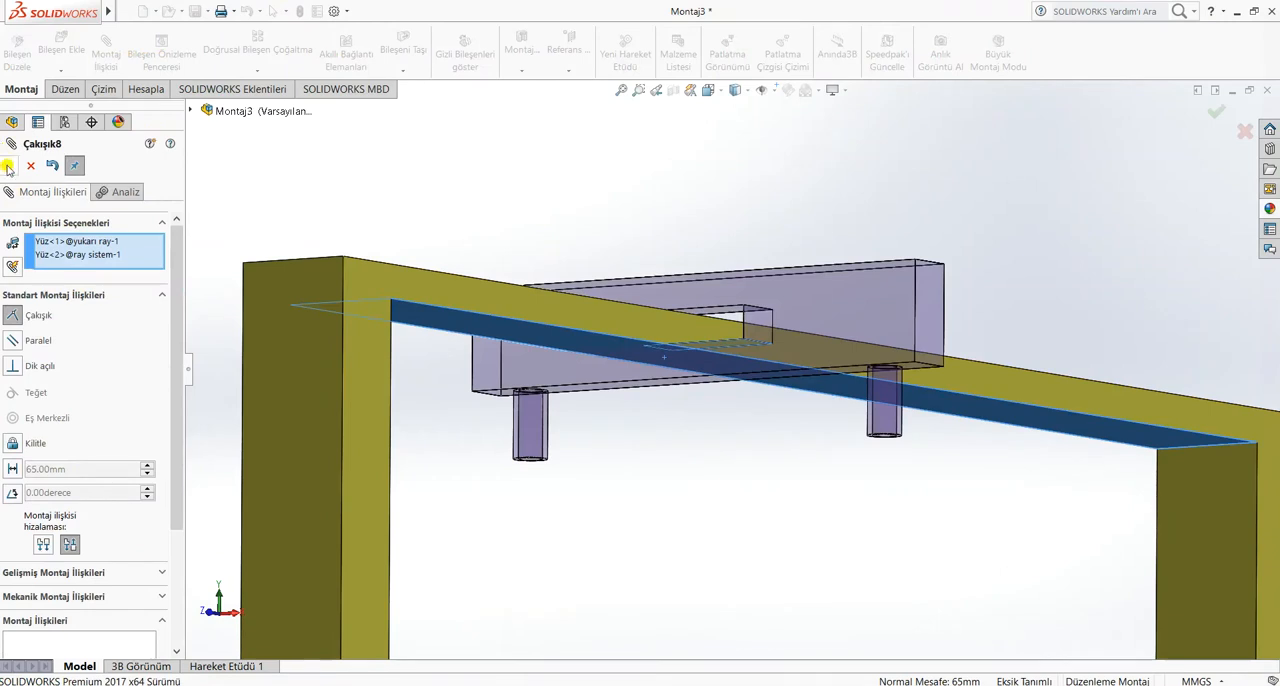
left_click(8, 168)
Mate the side face of the yukarı ray's slot coincident with the side face of the upper beam
middle_click_drag(762, 326, 774, 338)
left_click(692, 327)
middle_click_drag(704, 358, 742, 379)
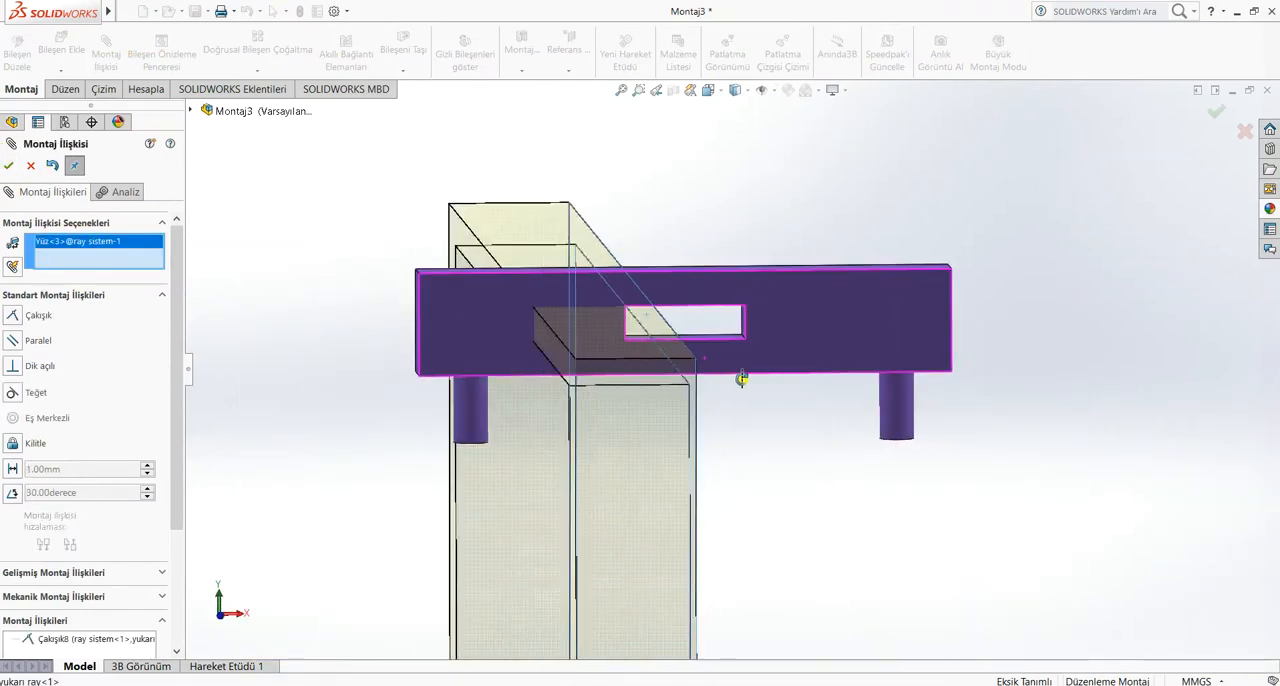
scroll(741, 335, "down", 3)
left_click(743, 327)
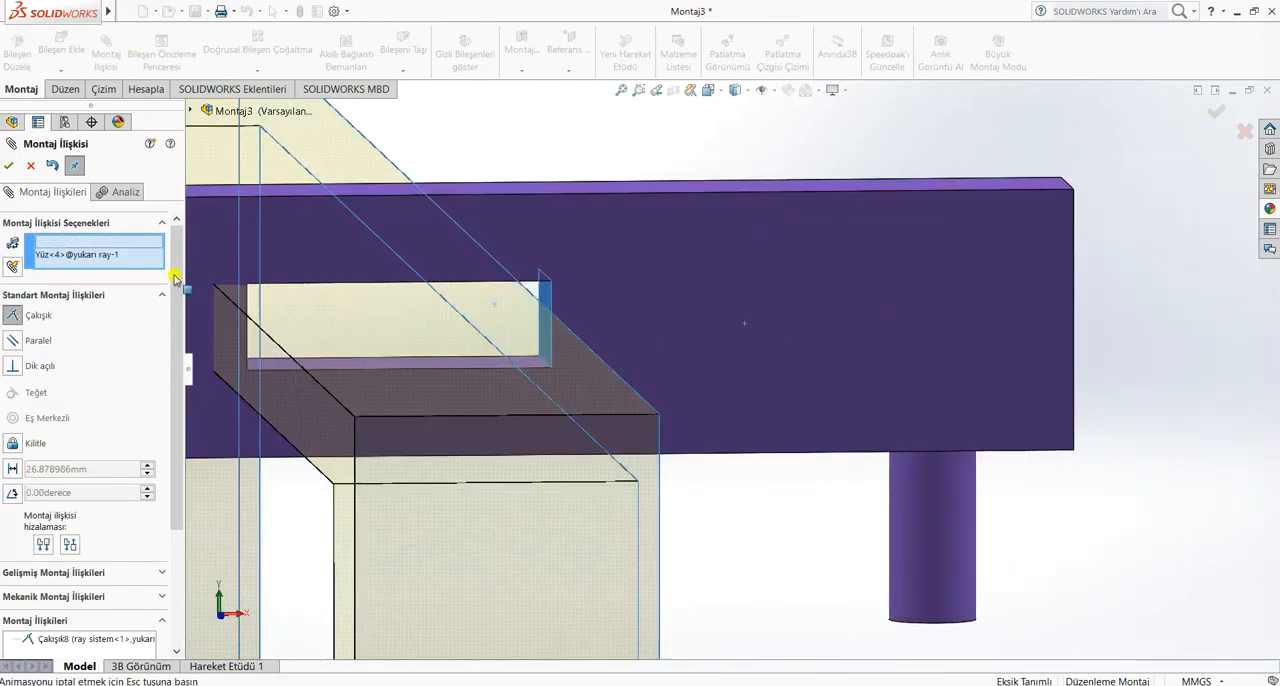
left_click(8, 166)
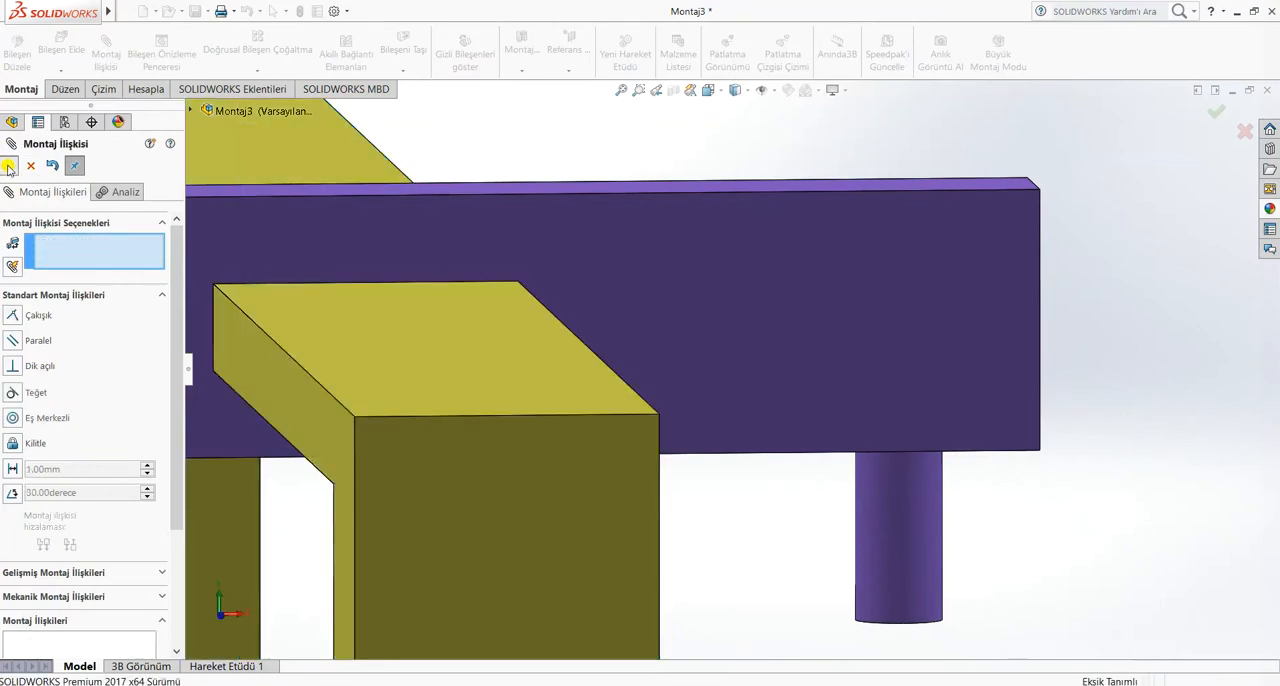
left_click(8, 166)
Slide the yukarı ray along the upper beam and inspect its travel and fit on the frame
scroll(535, 345, "up", 3)
middle_click_drag(535, 345, 775, 517)
left_click_drag(968, 425, 1046, 449)
key("f")
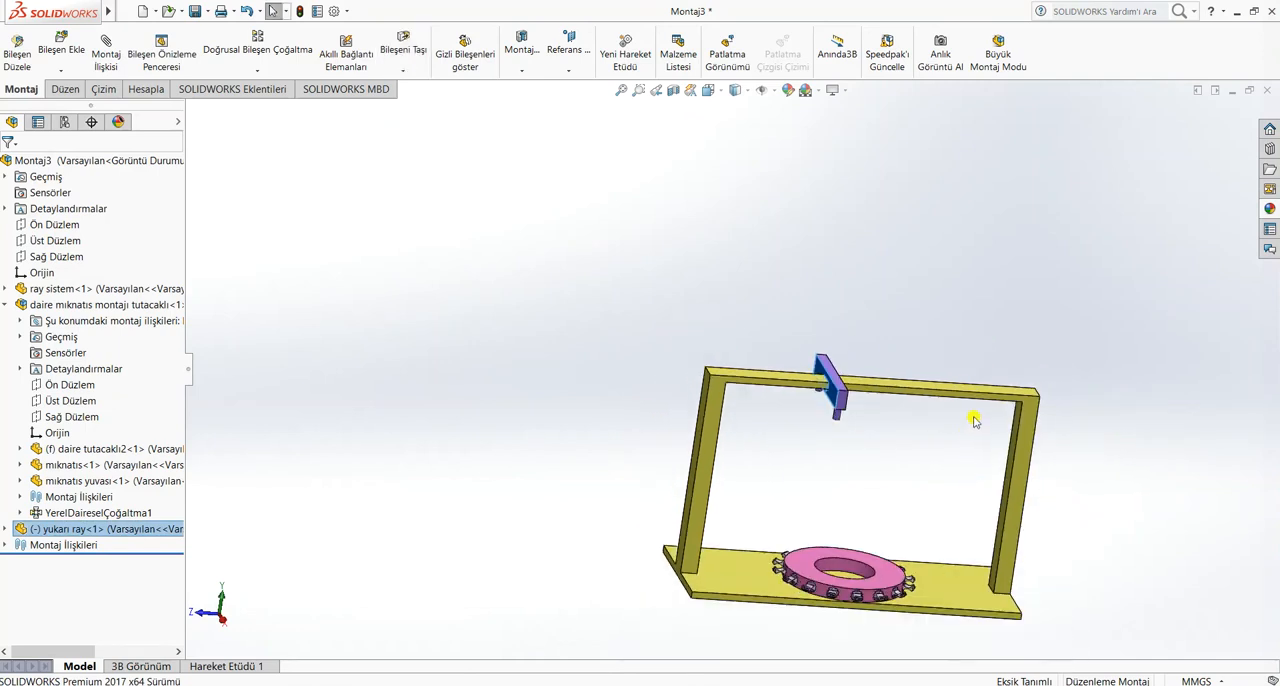
mouse_move(975, 421)
middle_mouse_down()
mouse_move(1006, 458)
mouse_move(970, 411)
middle_mouse_up()
left_click_drag(822, 392, 994, 394)
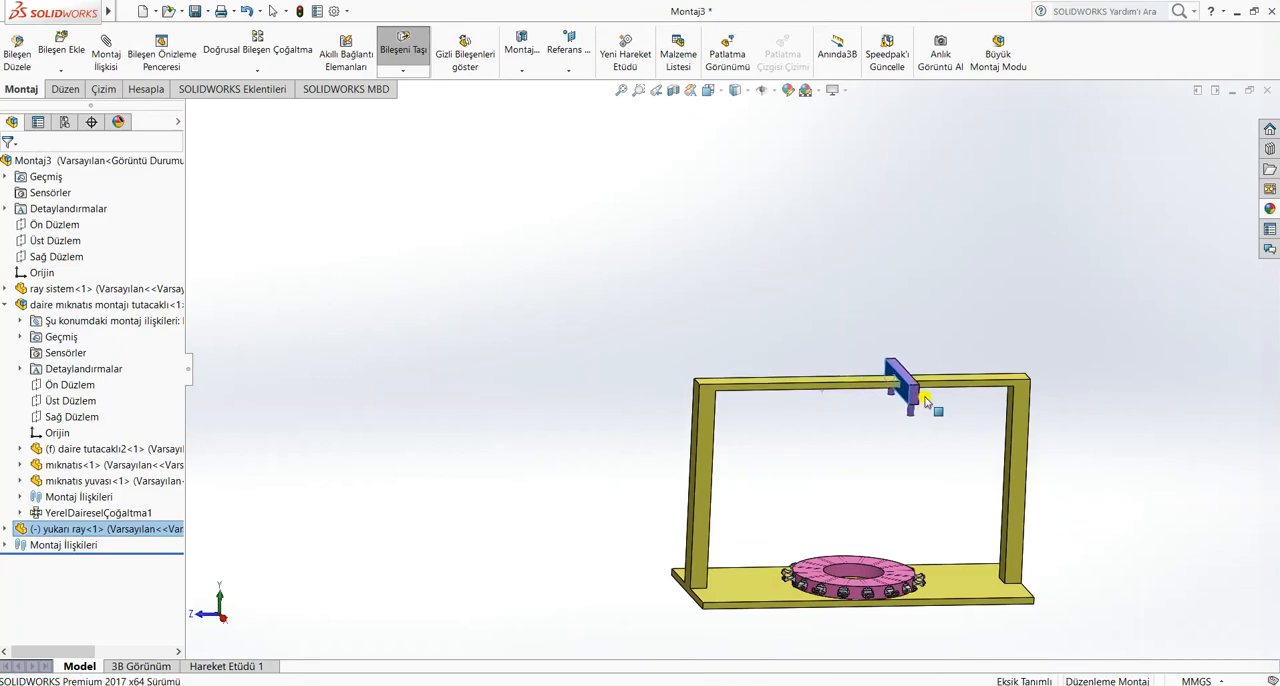
left_click_drag(893, 420, 897, 430)
scroll(814, 420, "down", 8)
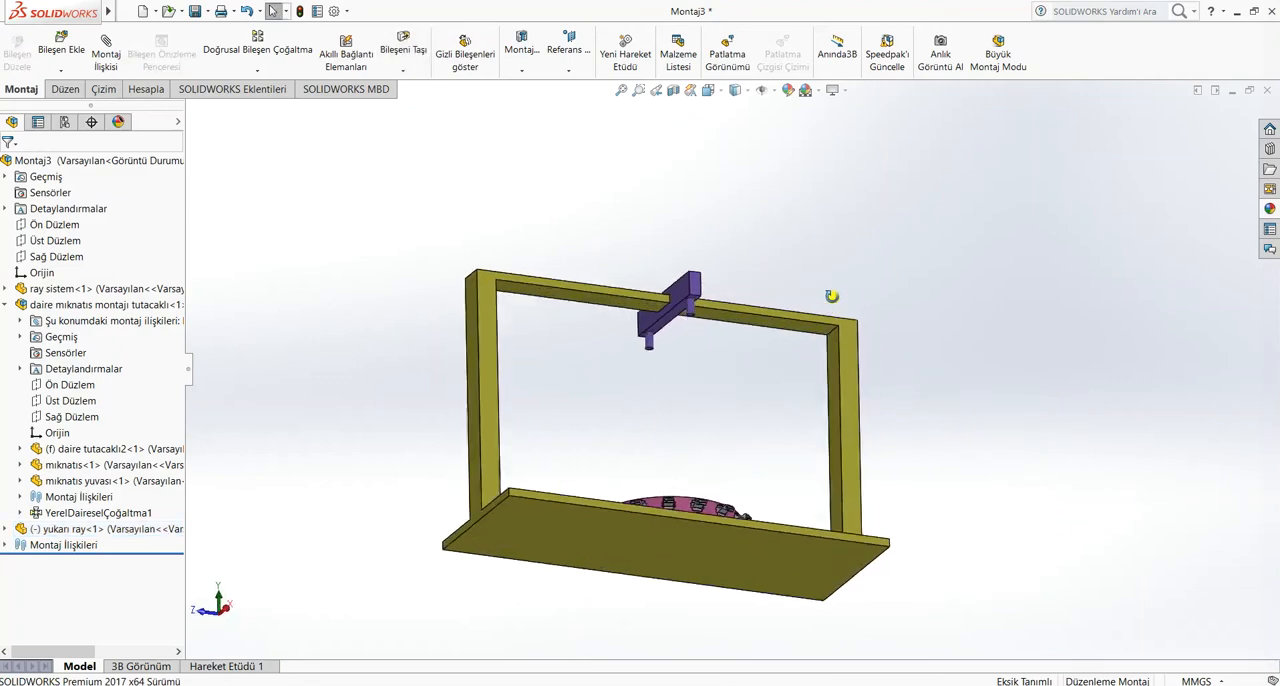
scroll(681, 375, "up", 8)
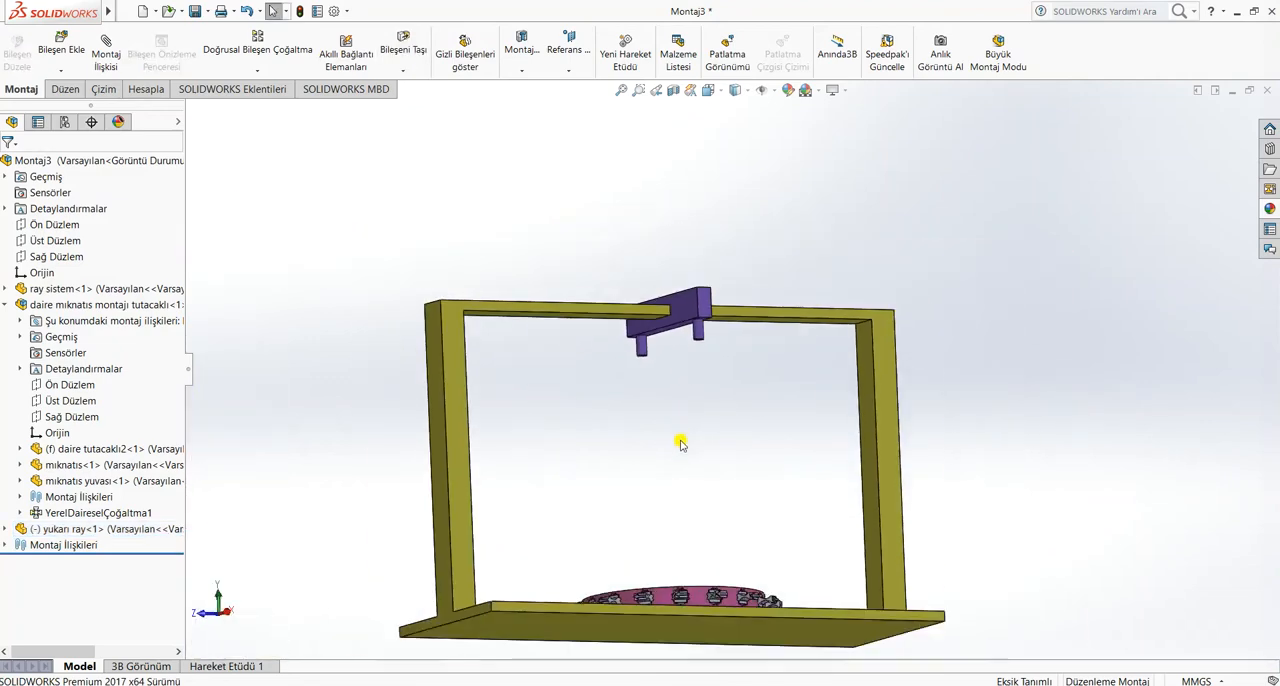
Insert the yay spring part from the hafta16 folder and place it upright below a post of the yukarı ray
left_click(61, 48)
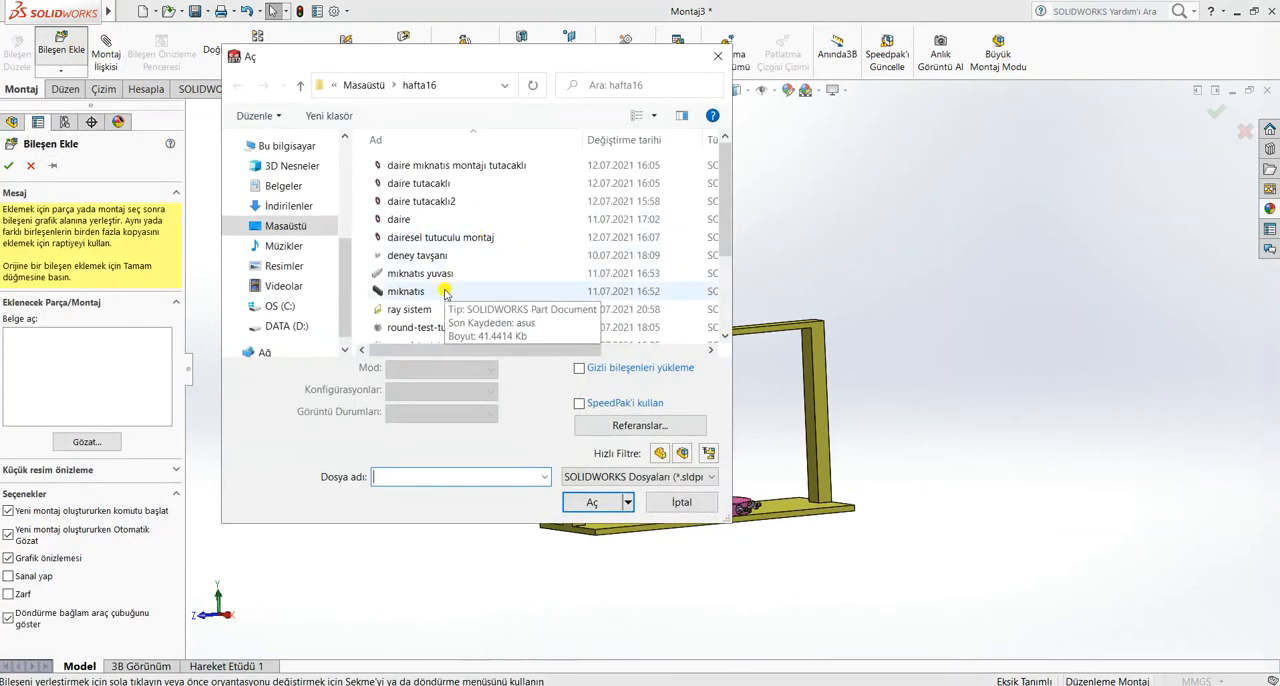
scroll(440, 305, "down", 2)
left_click(432, 336)
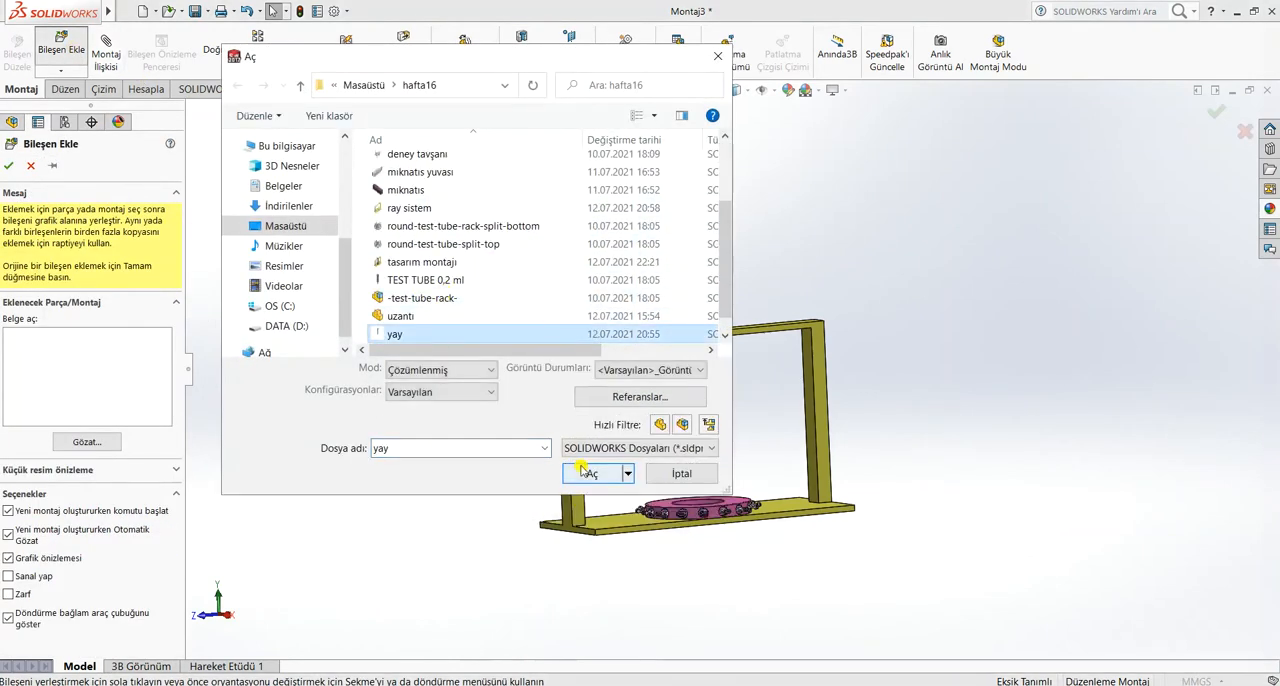
left_click(590, 502)
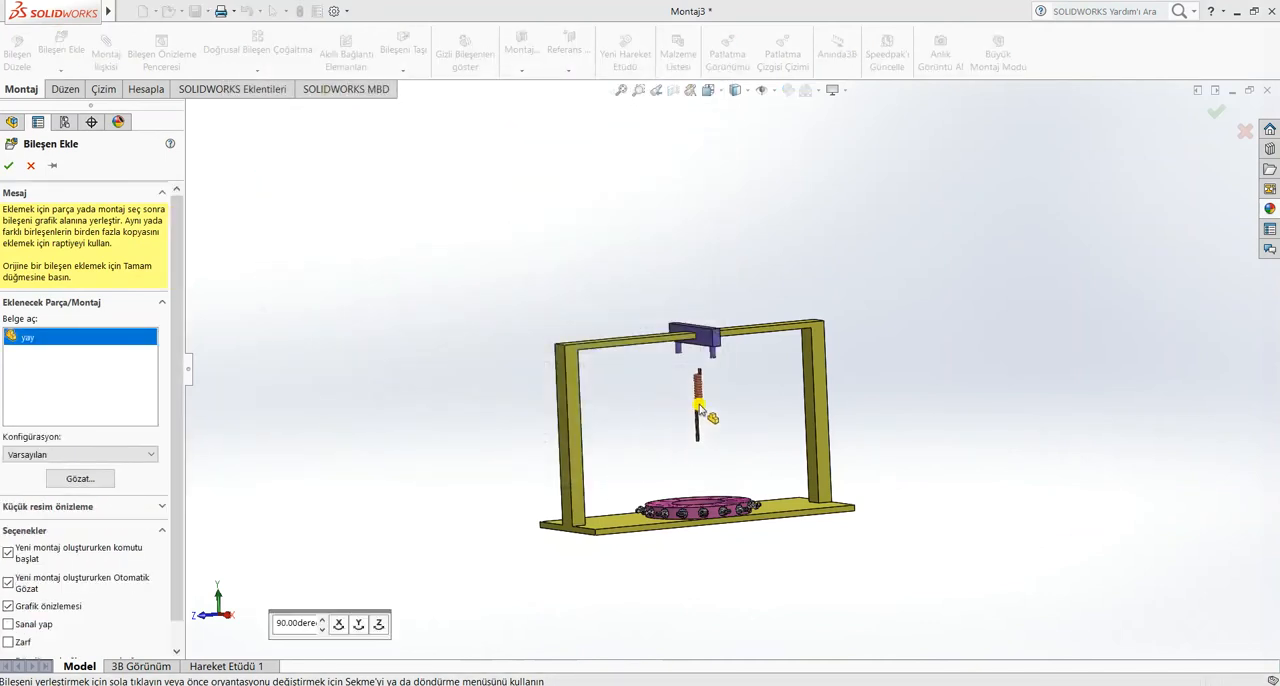
scroll(700, 410, "down", 3)
scroll(745, 368, "down", 2)
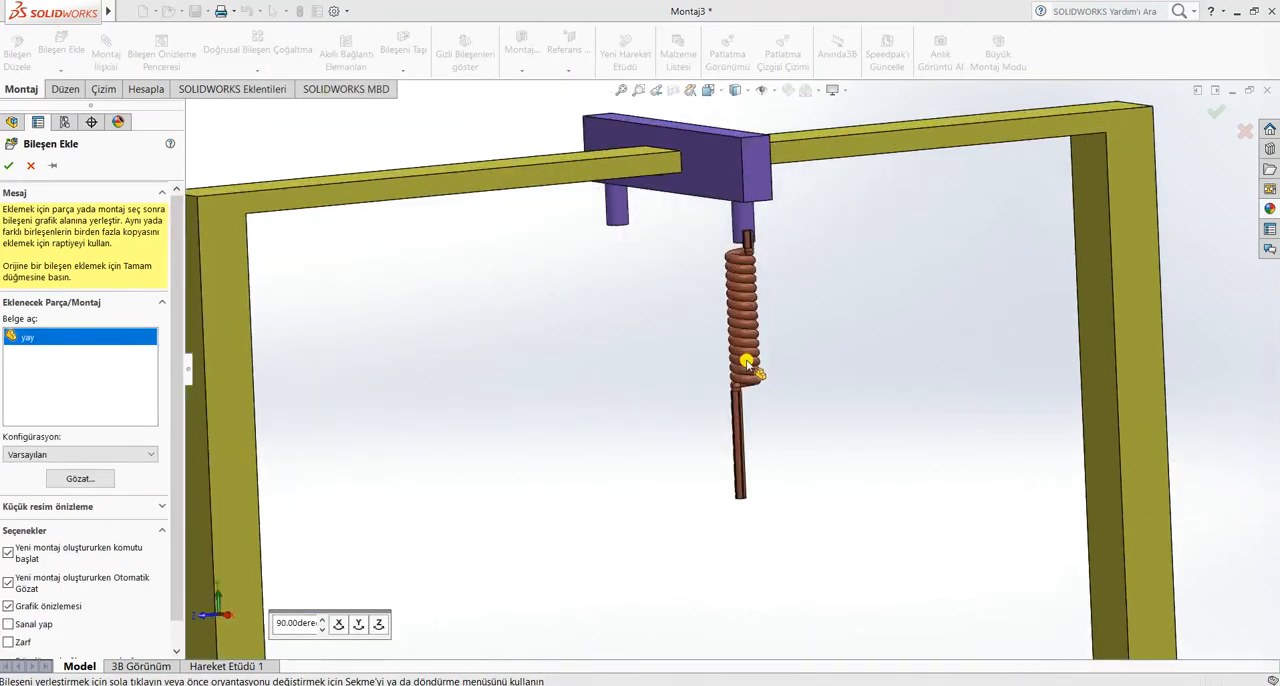
left_click(741, 367)
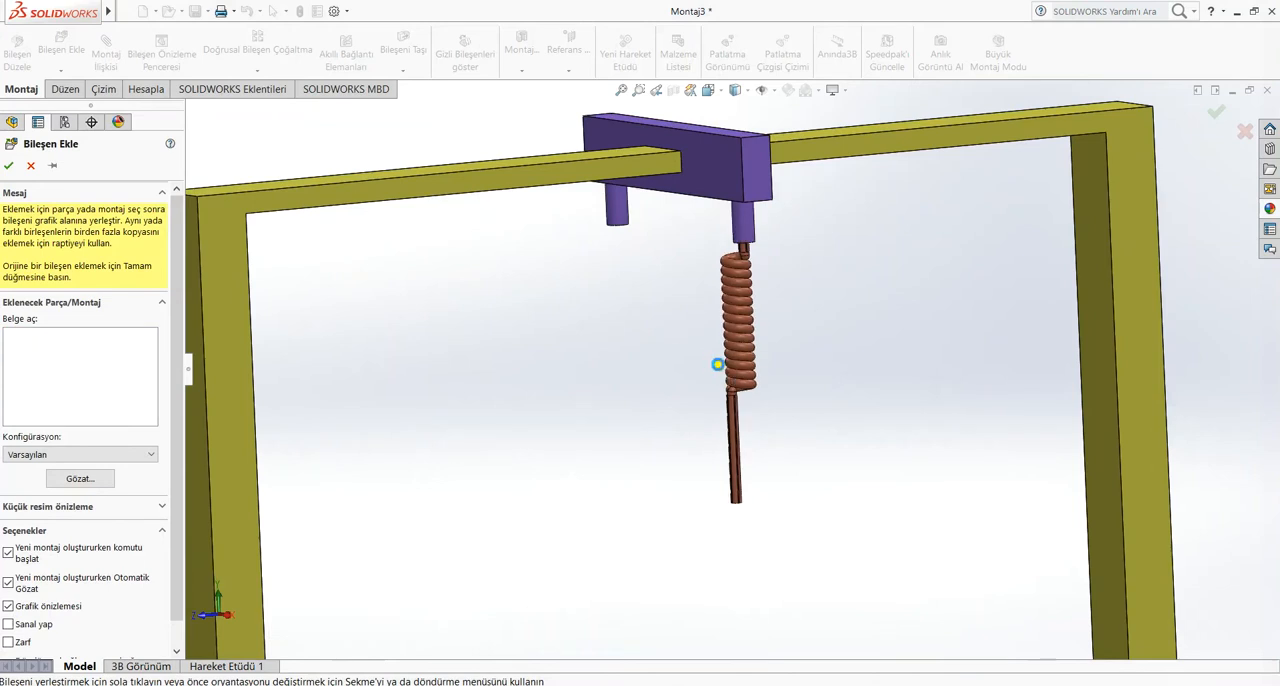
Mate the round upper end of the spring concentric with the bore in the yukarı ray's post
scroll(745, 340, "down", 5)
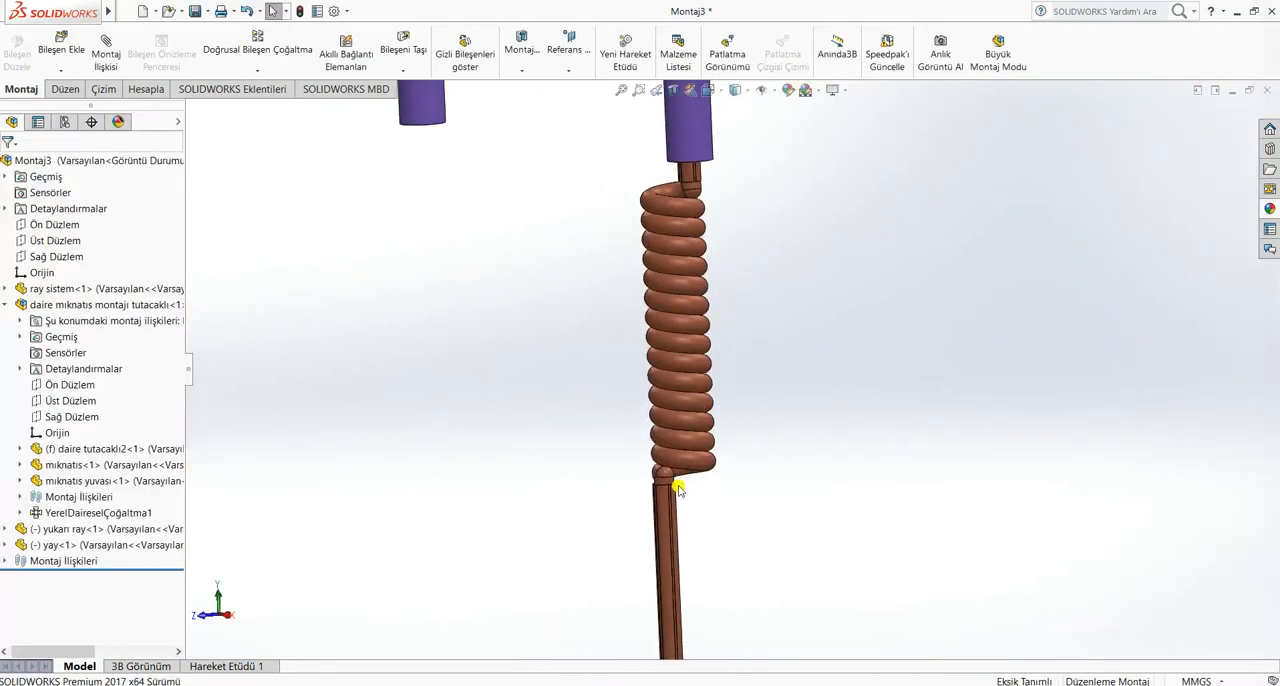
scroll(677, 489, "up", 2)
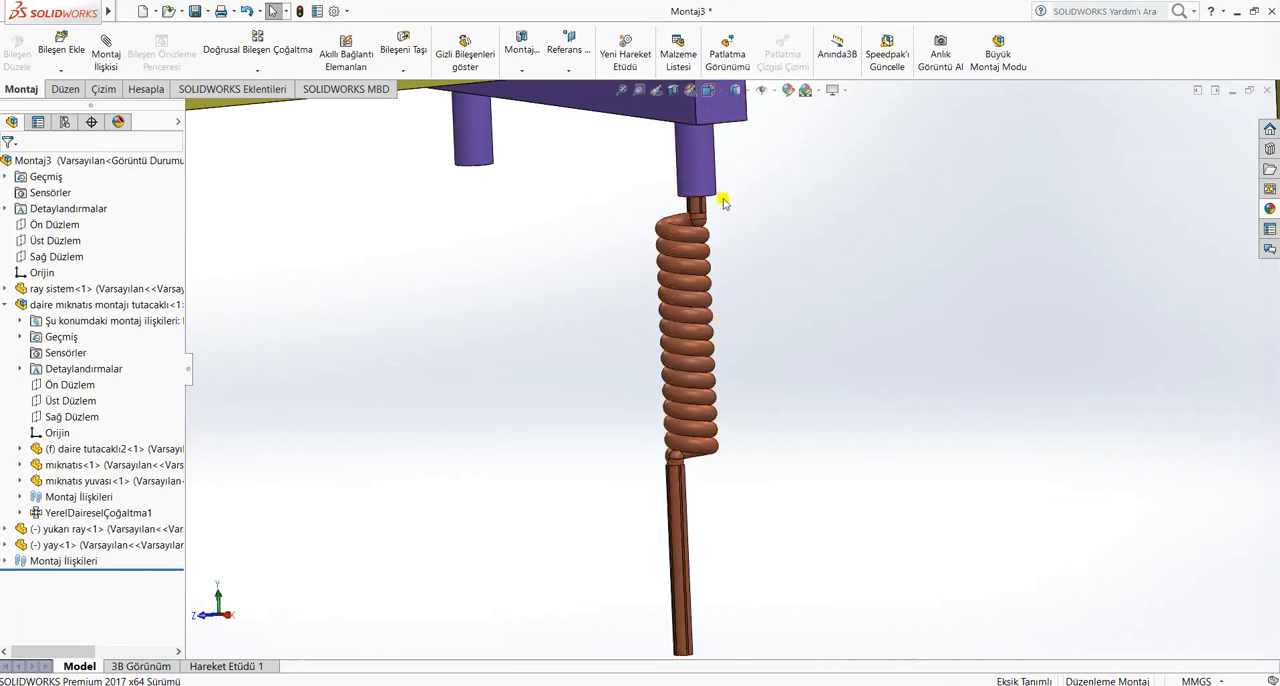
scroll(759, 215, "down", 3)
middle_click_drag(686, 263, 666, 264)
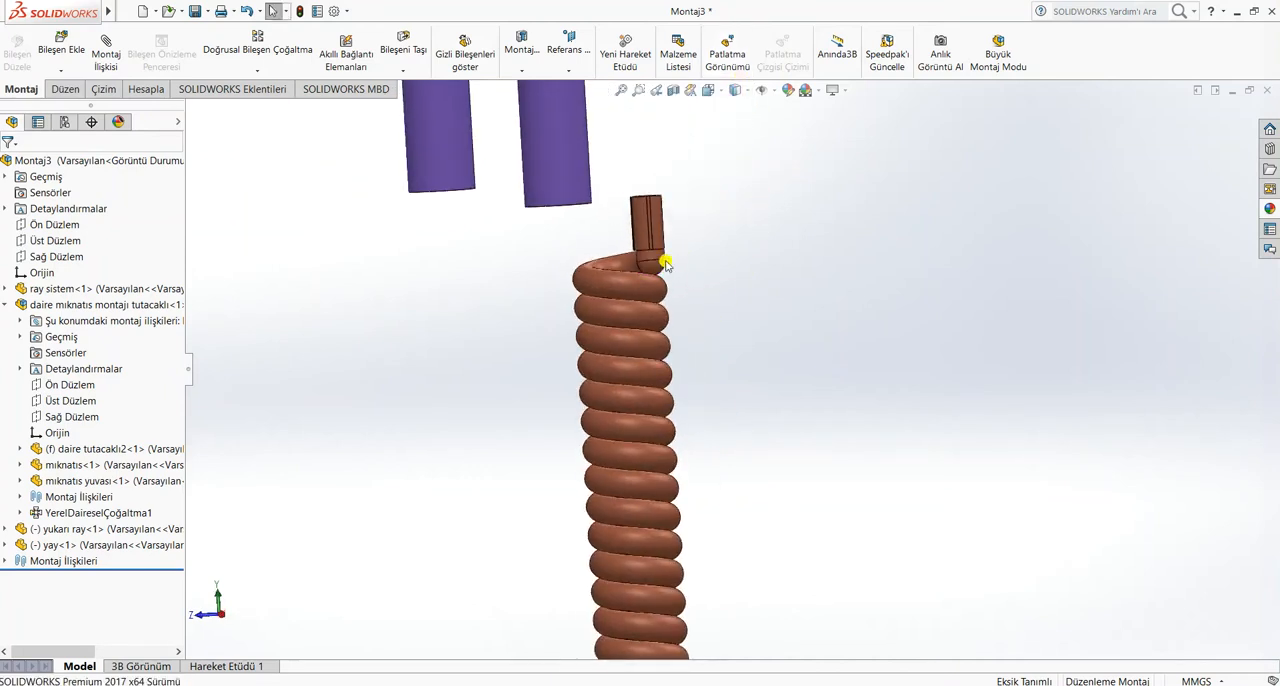
middle_click_drag(543, 204, 547, 260)
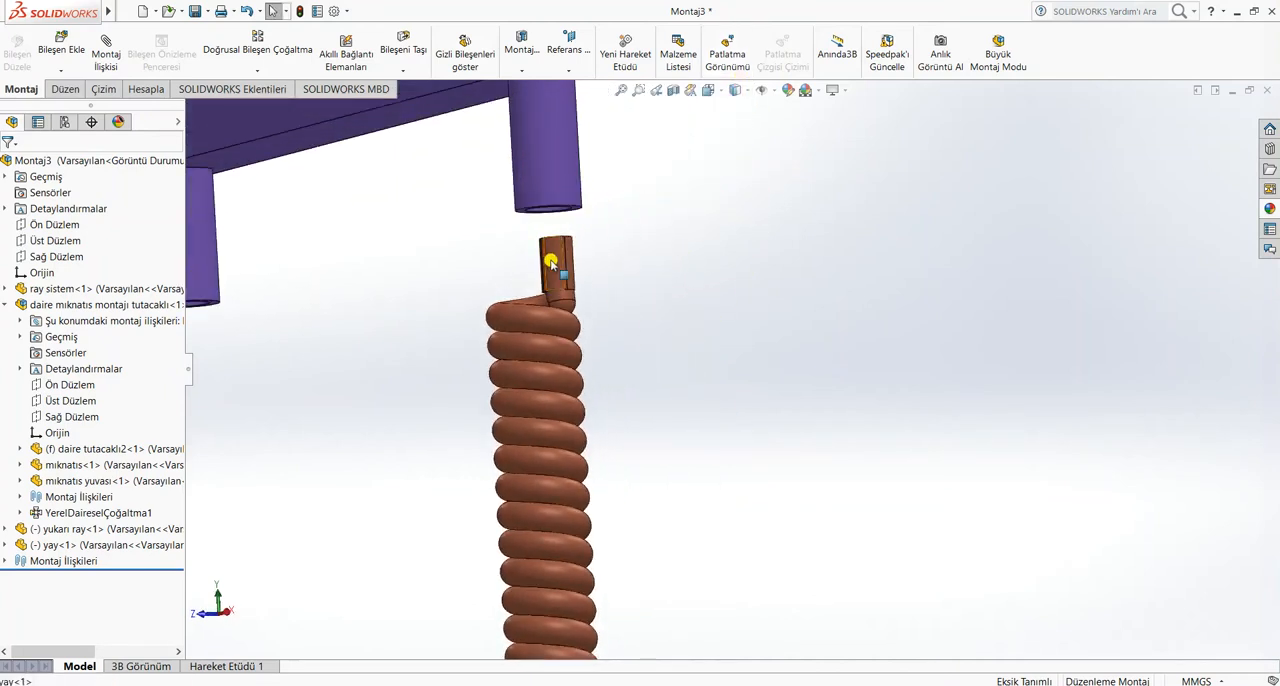
left_click(550, 262)
scroll(580, 257, "down", 5)
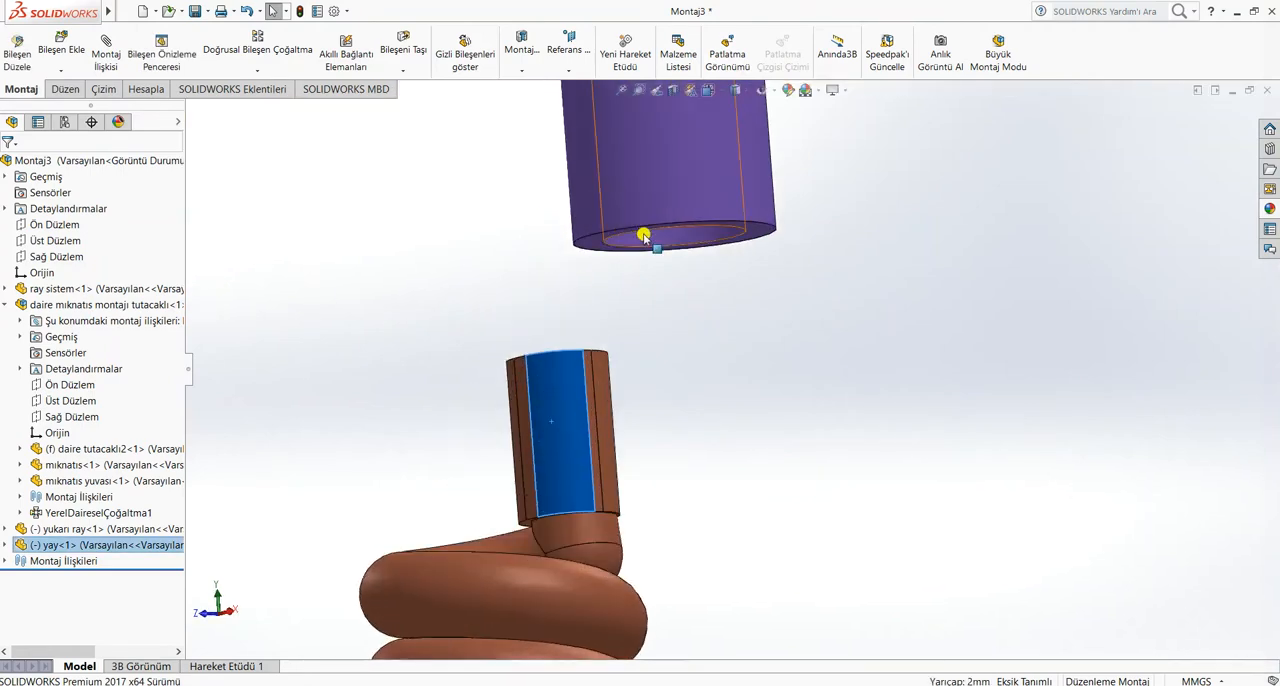
left_click(643, 236, "ctrl")
left_click(108, 54)
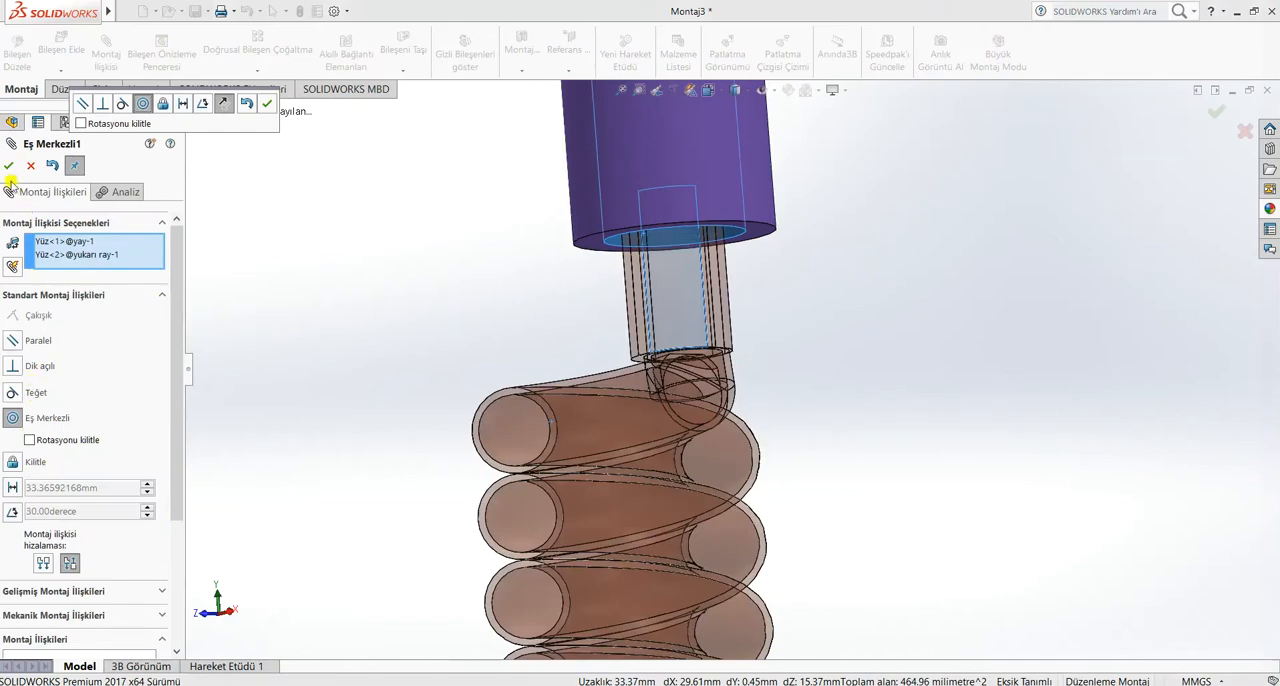
left_click(8, 165)
left_click_drag(714, 371, 781, 427)
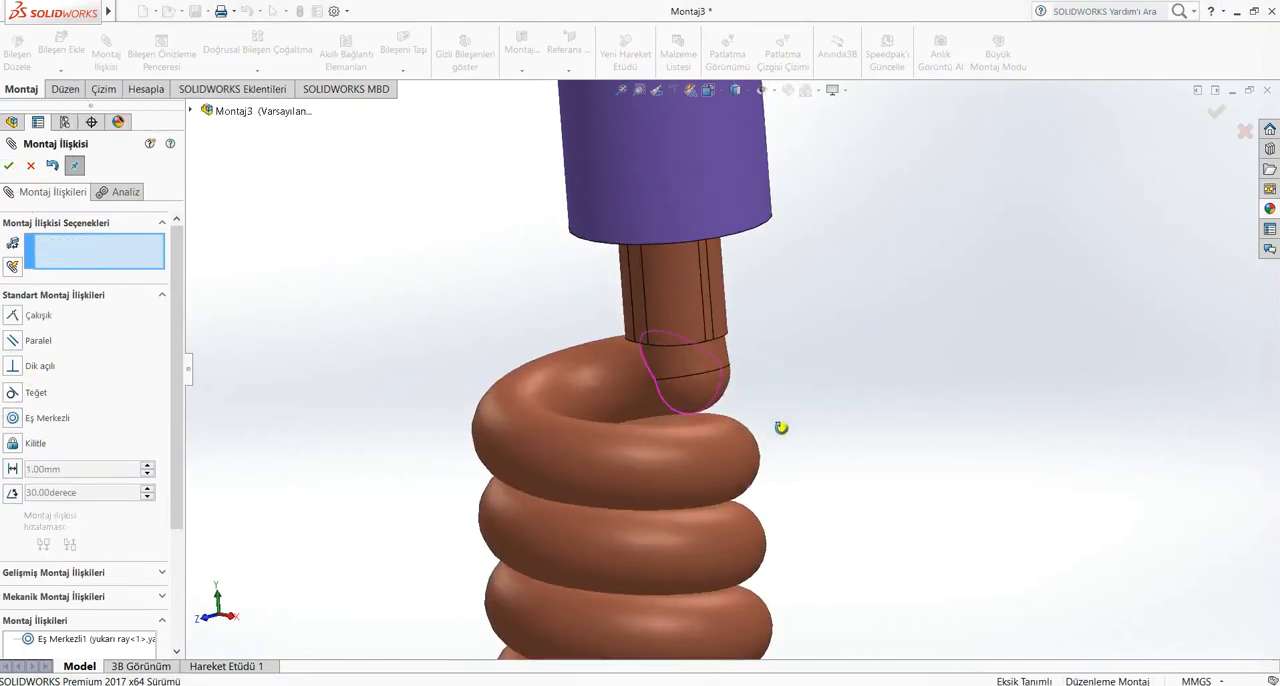
middle_click_drag(811, 343, 780, 238)
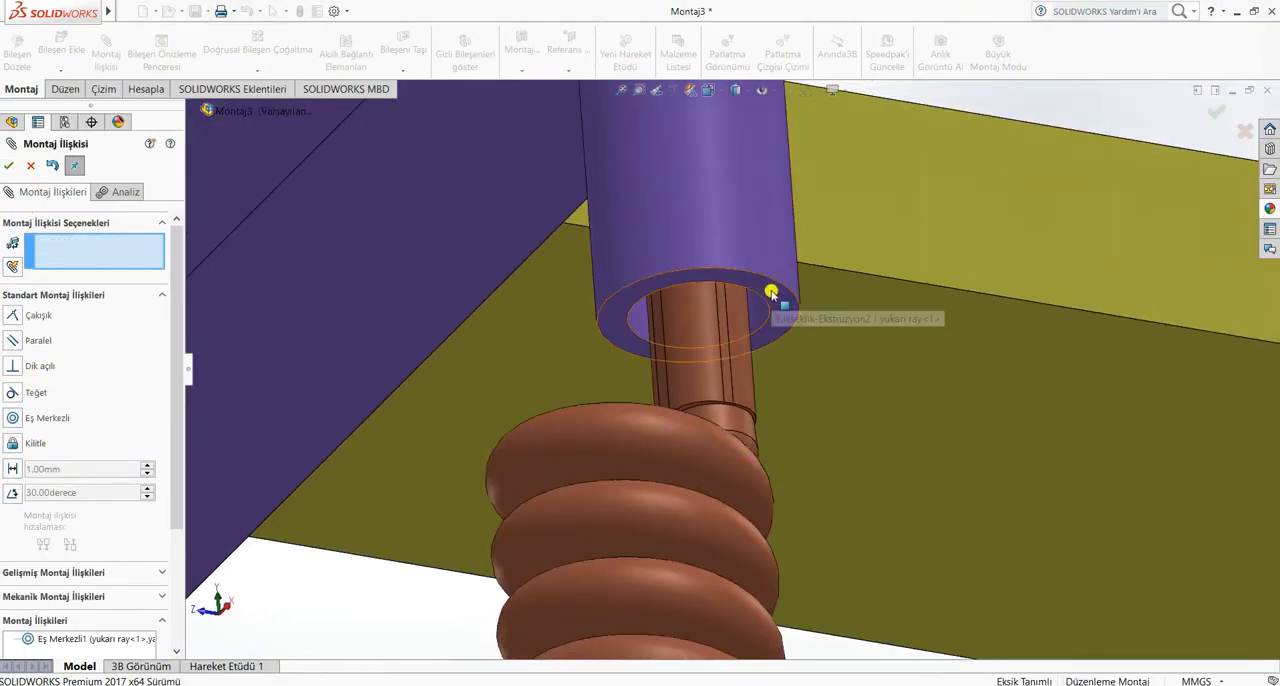
left_click(771, 292)
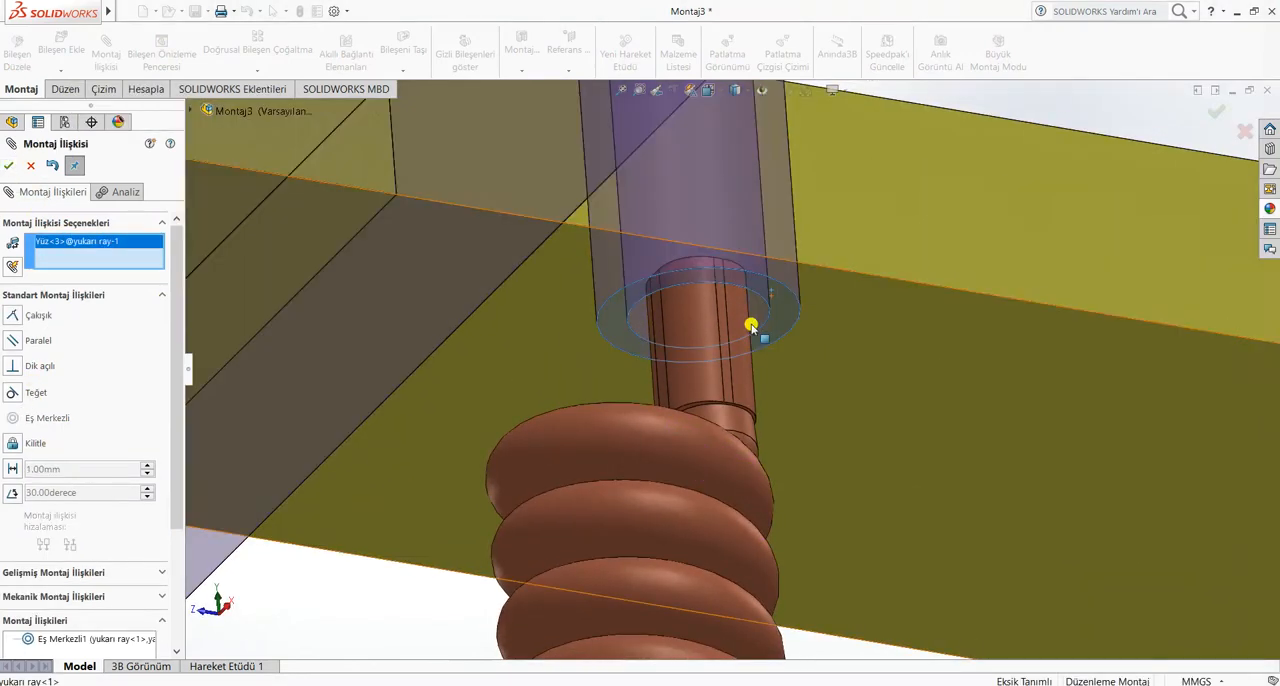
left_click(31, 165)
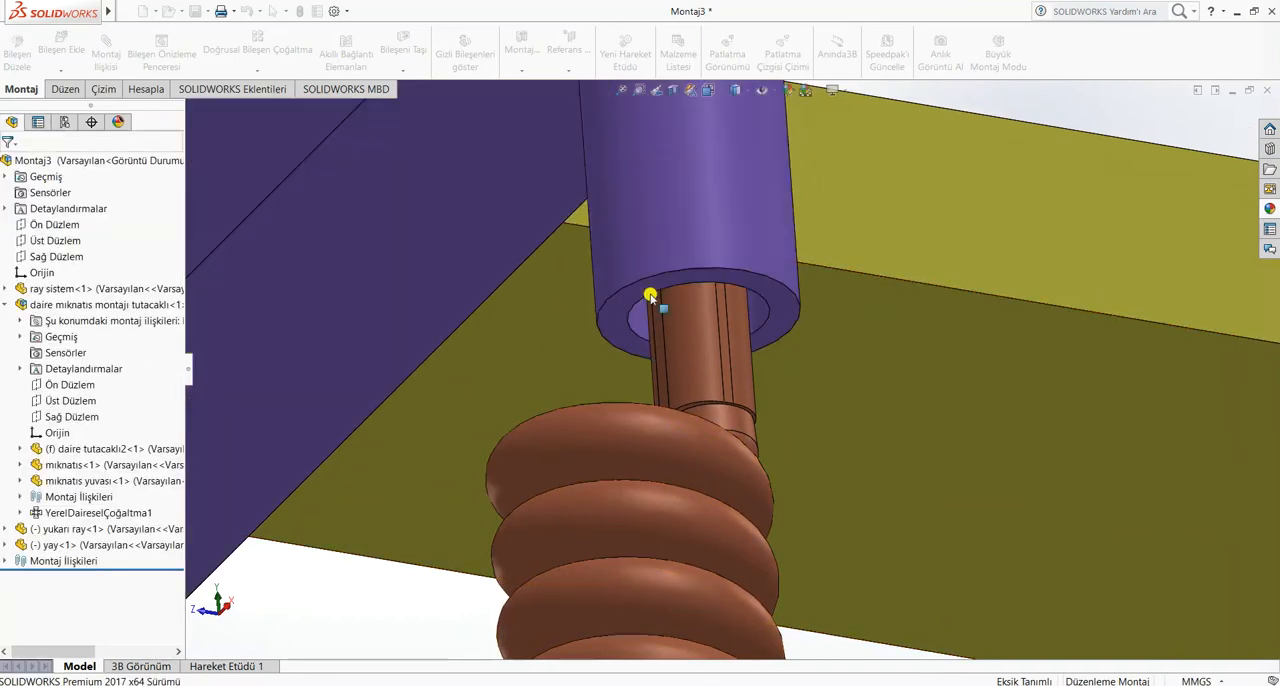
left_click(709, 279)
middle_click_drag(594, 334, 580, 471)
left_click(564, 470, "ctrl")
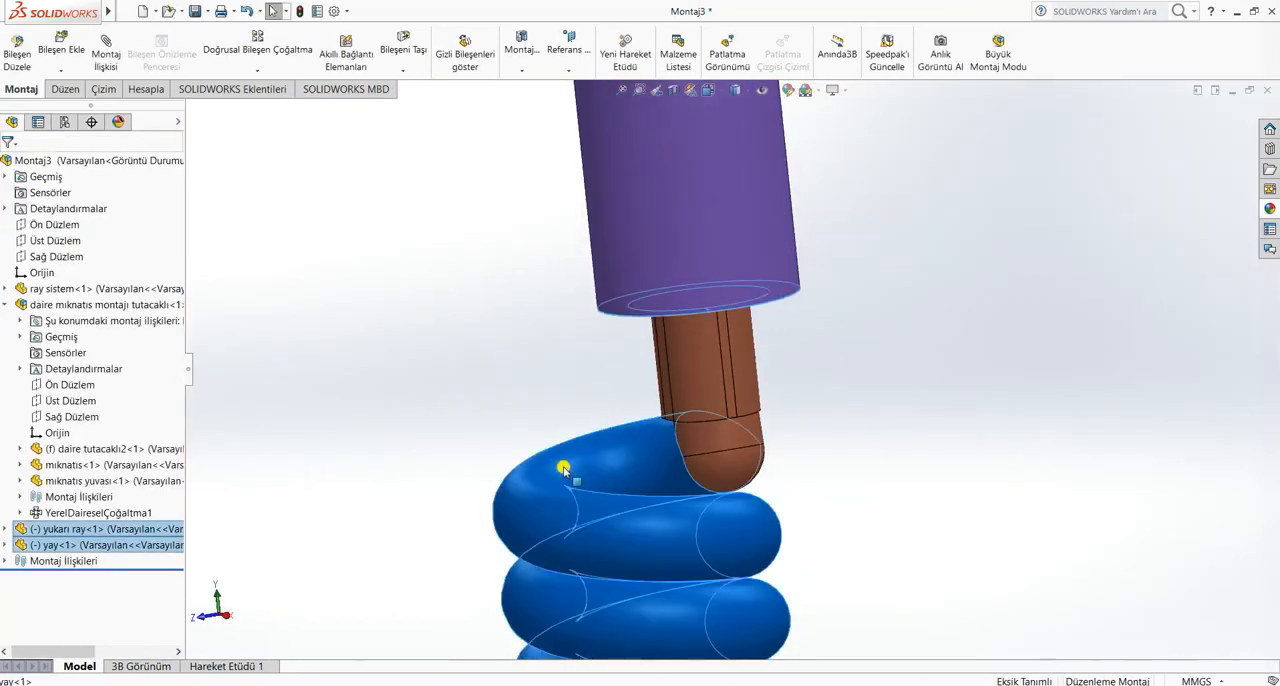
left_click(104, 47)
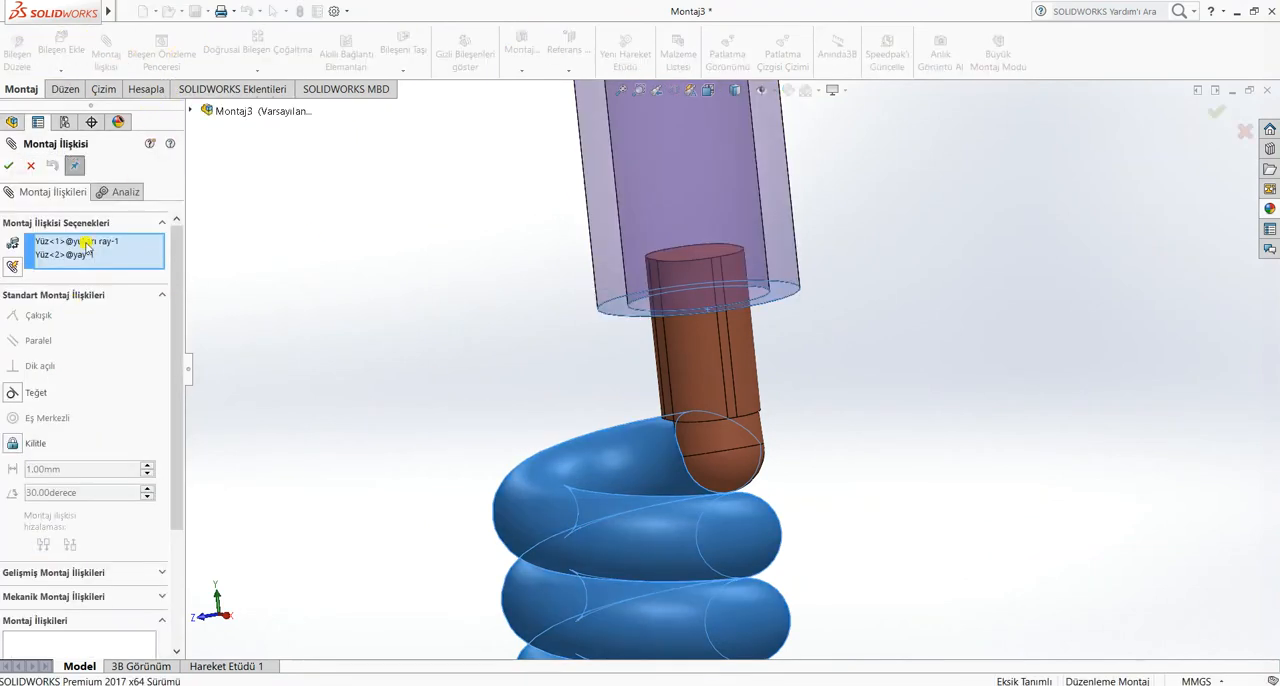
left_click(9, 165)
Mate the flat shoulder face below the spring's upper end coincident with the lower end face of the yukarı ray's post
middle_click_drag(875, 402, 874, 347)
scroll(784, 223, "down", 5)
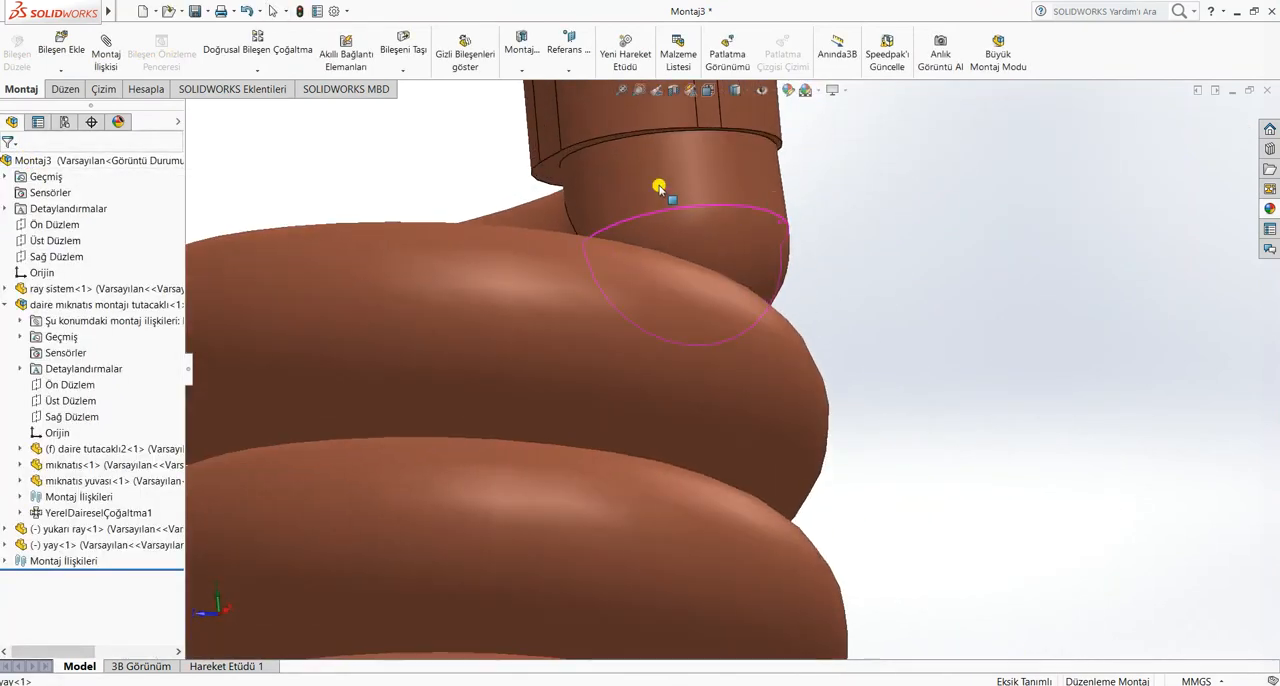
left_click(563, 171)
scroll(669, 160, "up", 5)
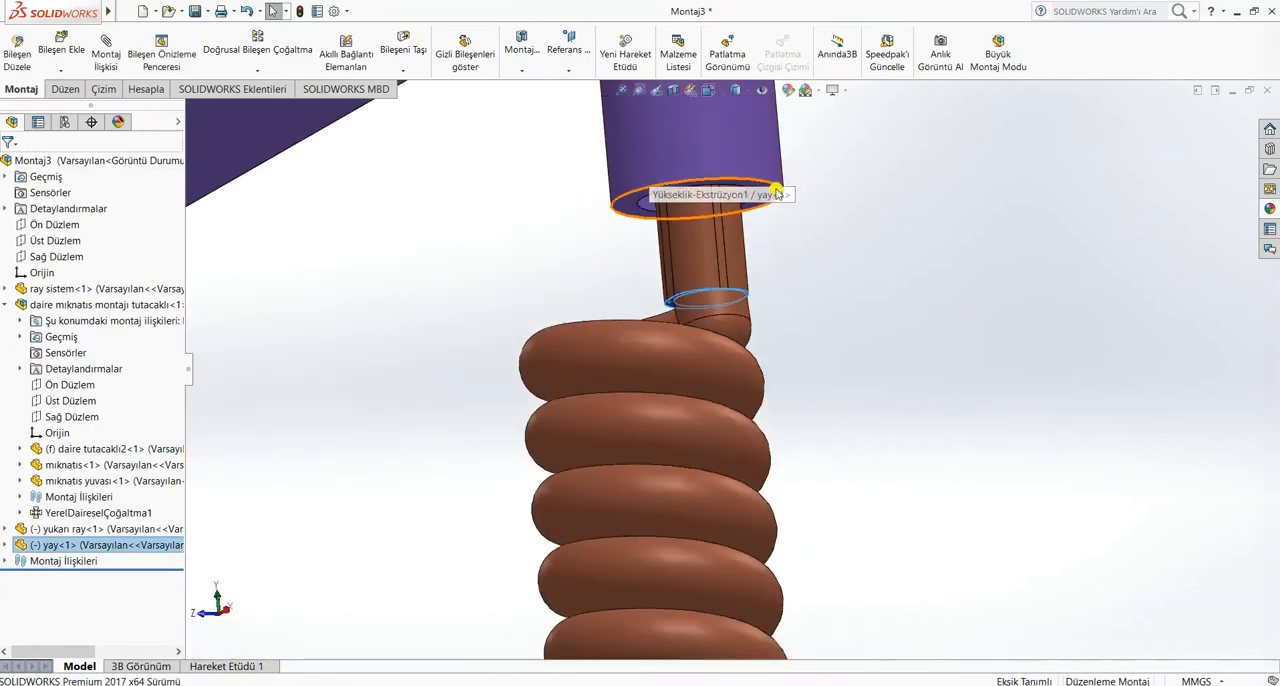
left_click(761, 190, "ctrl")
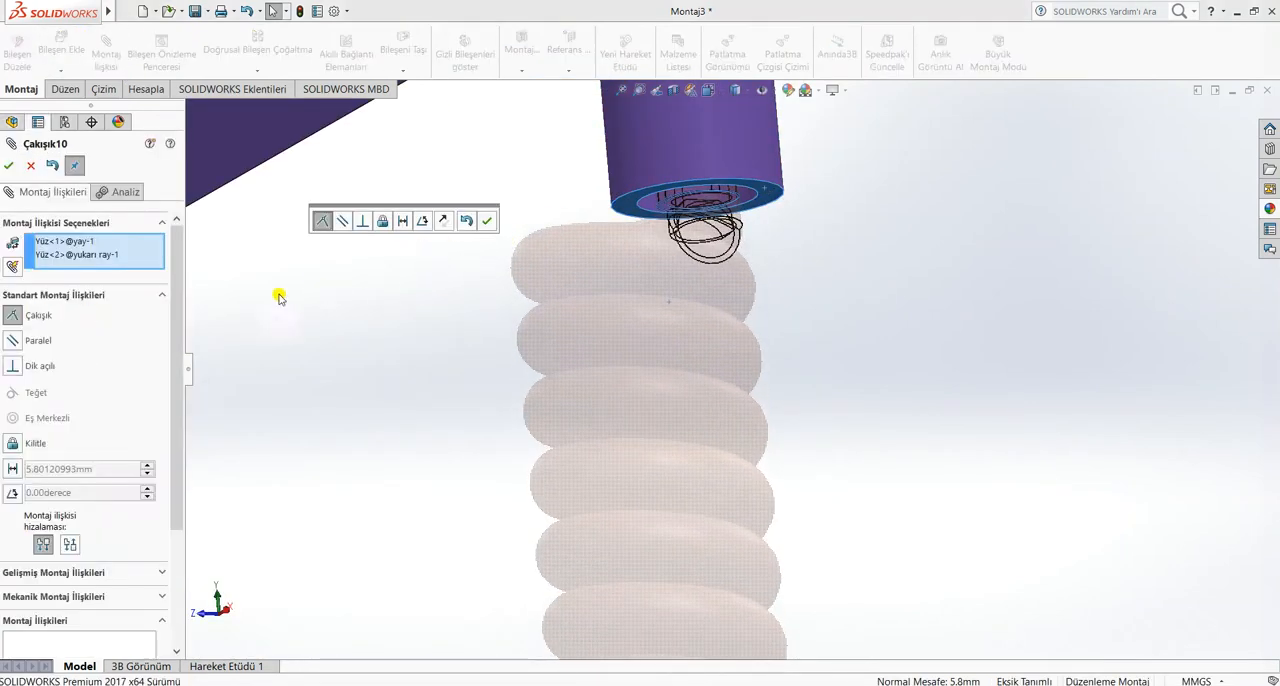
left_click(10, 167)
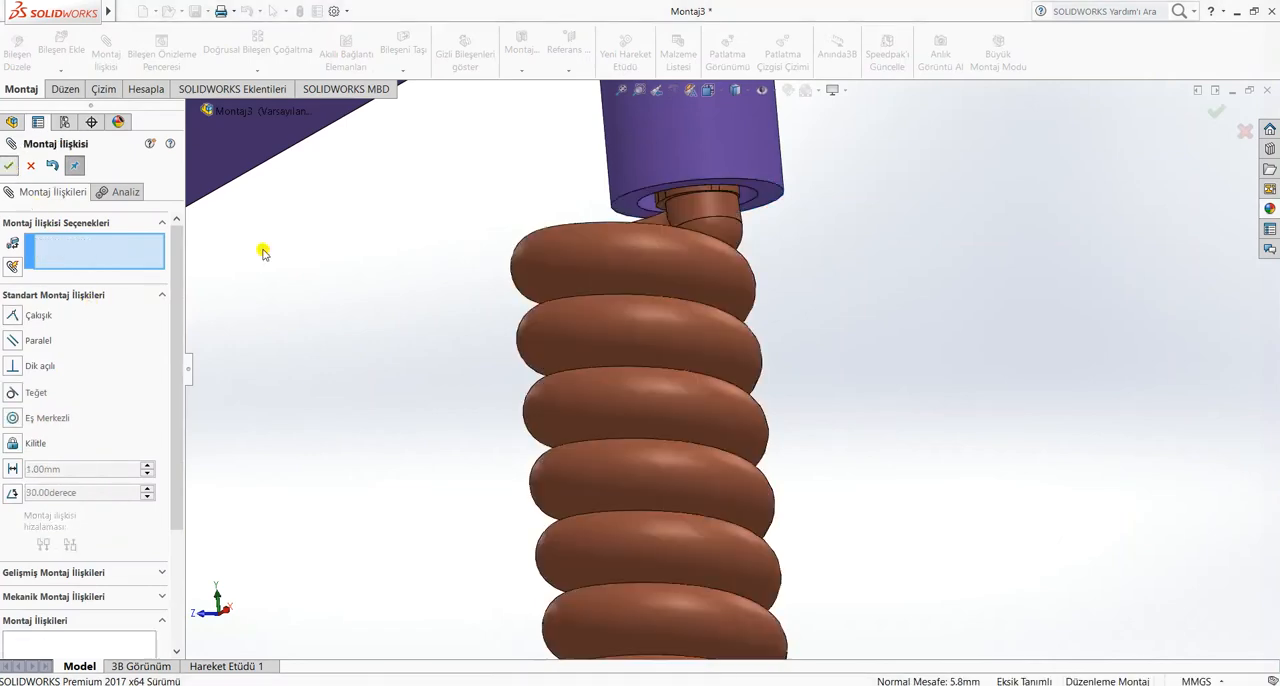
left_click_drag(529, 294, 634, 381)
left_click(880, 397)
scroll(880, 397, "up", 6)
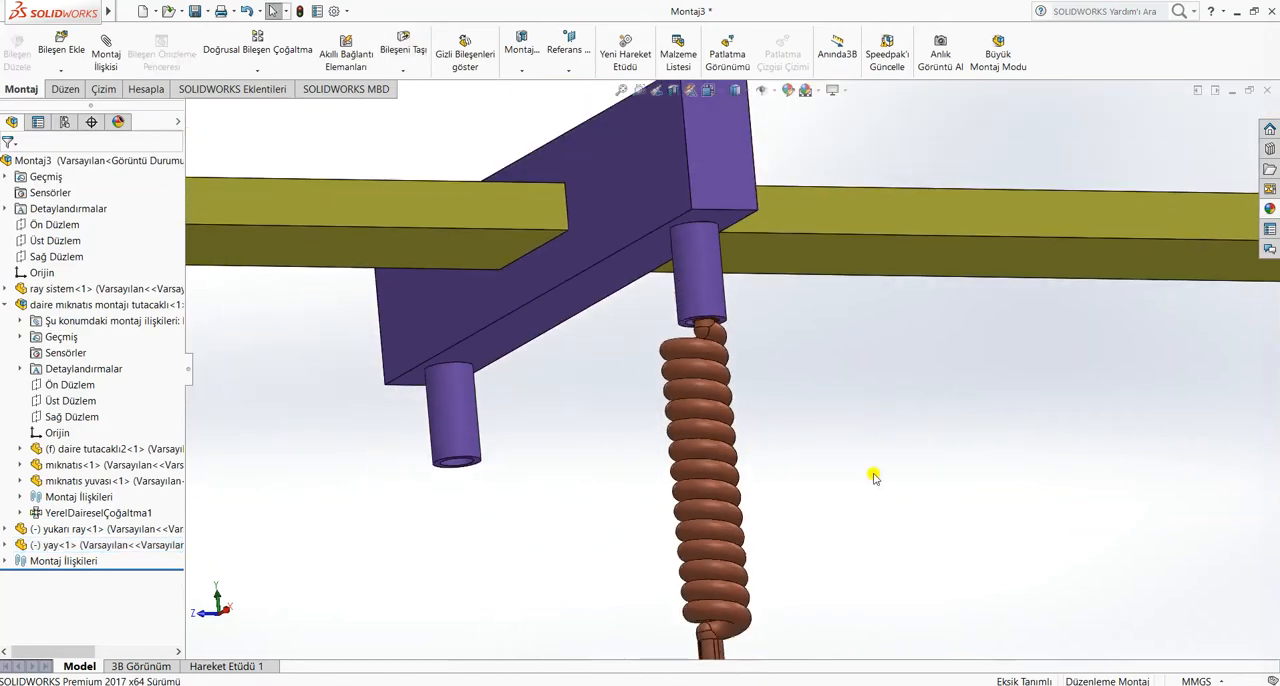
Insert the uzantı part from the hafta16 folder and place it upright beside the spring
scroll(873, 474, "up", 3)
middle_click_drag(874, 474, 752, 545)
scroll(853, 531, "up", 3)
left_click(75, 55)
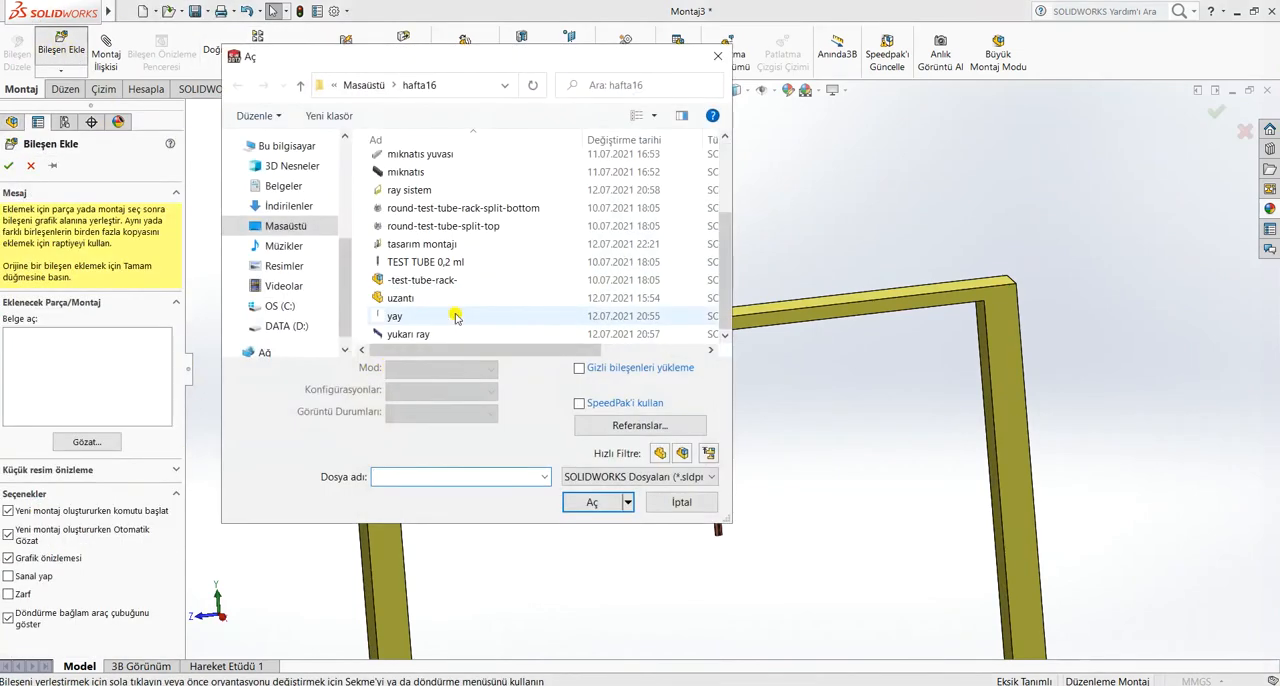
left_click(410, 298)
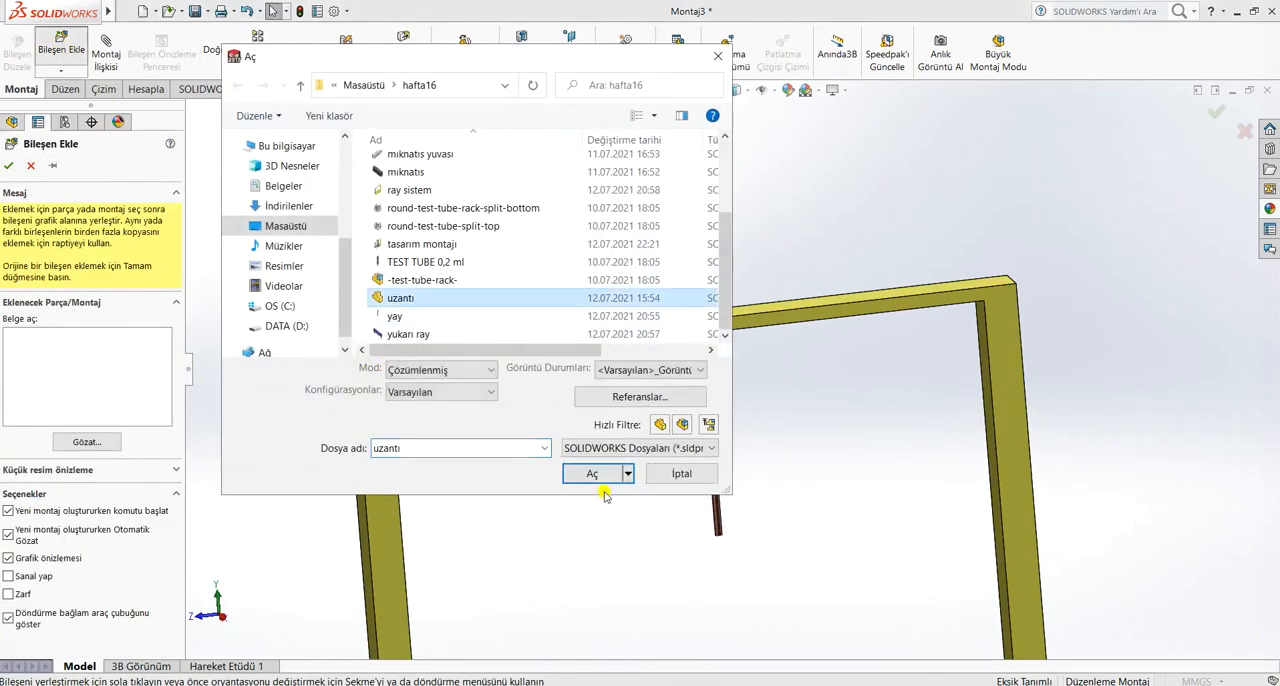
left_click(590, 476)
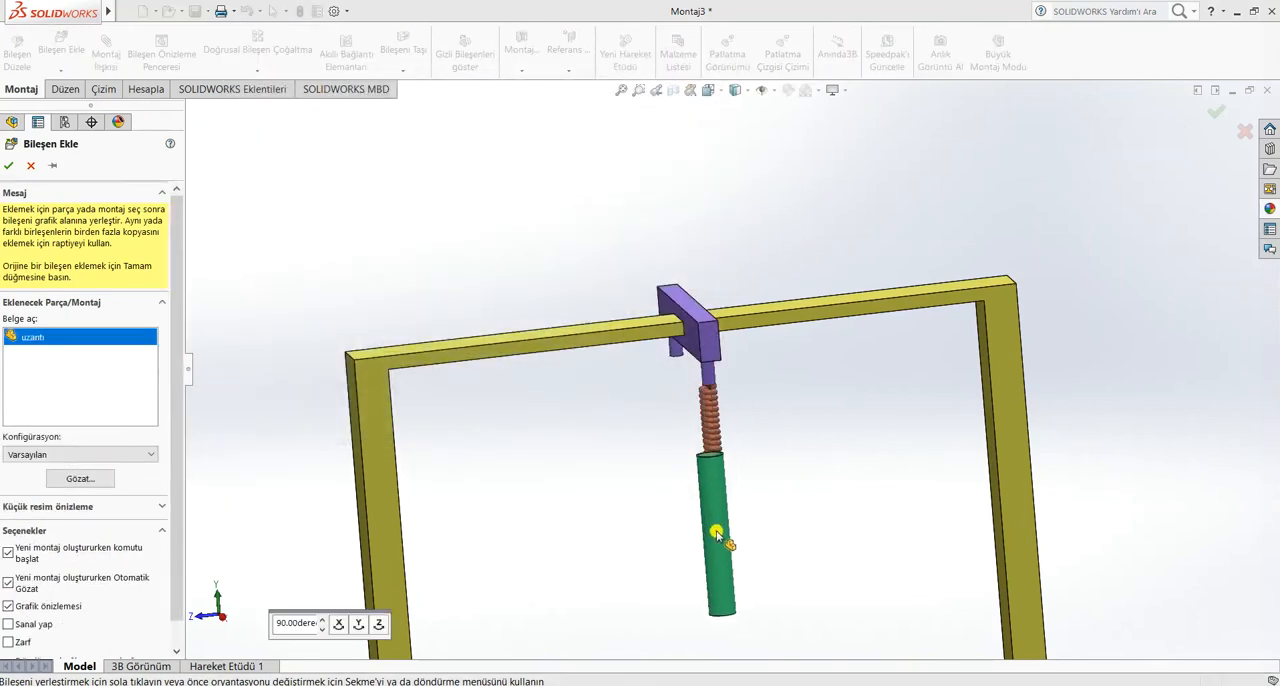
left_click(715, 500)
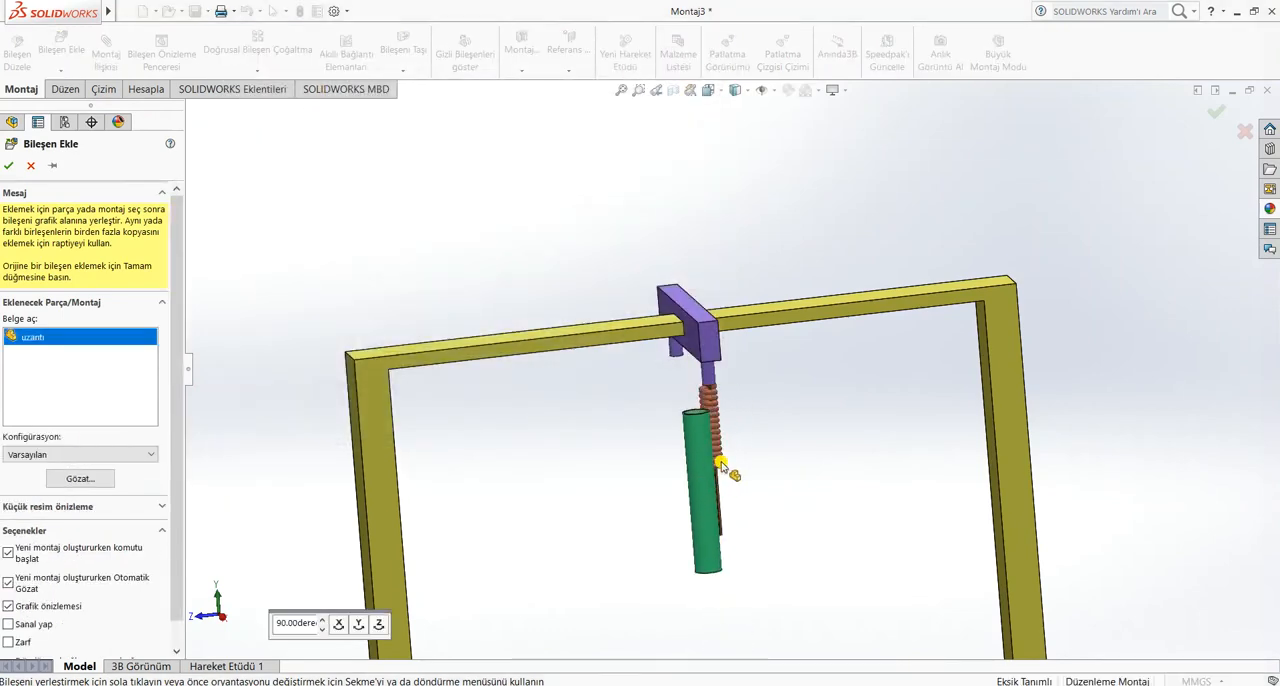
Move the uzantı tube over the spring so that the coils sit inside its open upper end
scroll(727, 459, "down", 4)
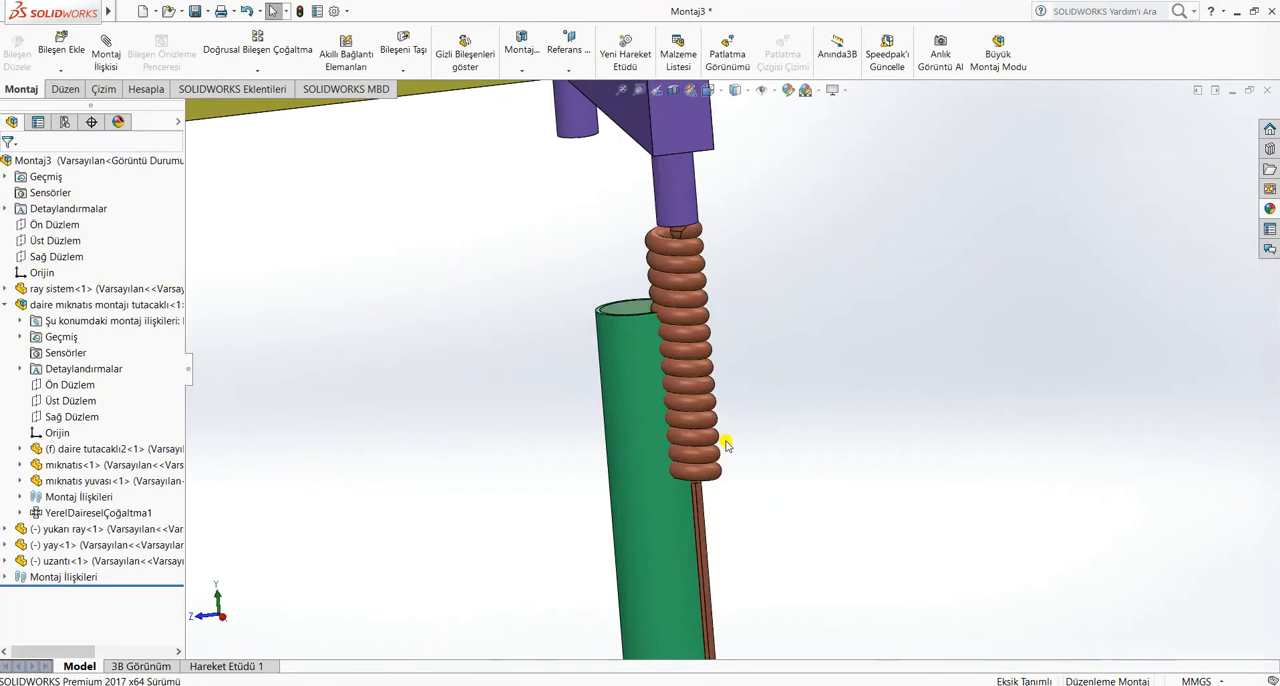
left_click(690, 298)
middle_click_drag(760, 337, 632, 307)
left_click(773, 463)
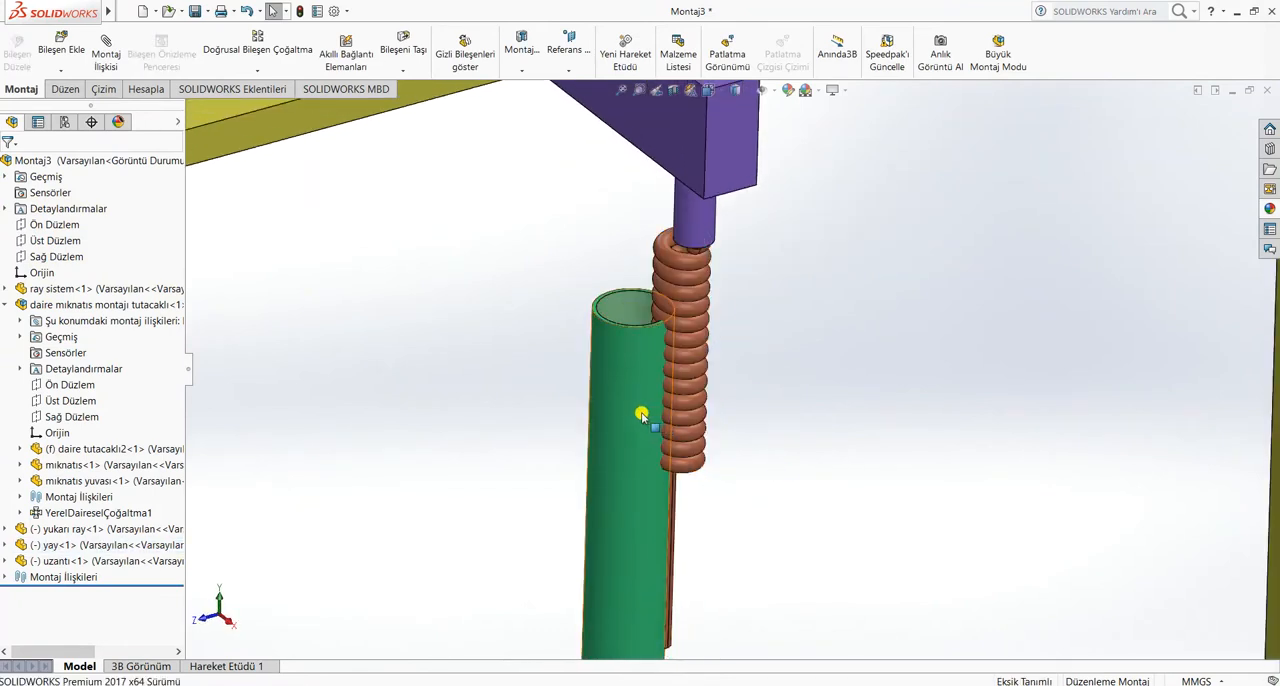
left_click_drag(643, 414, 698, 327)
scroll(698, 327, "down", 5)
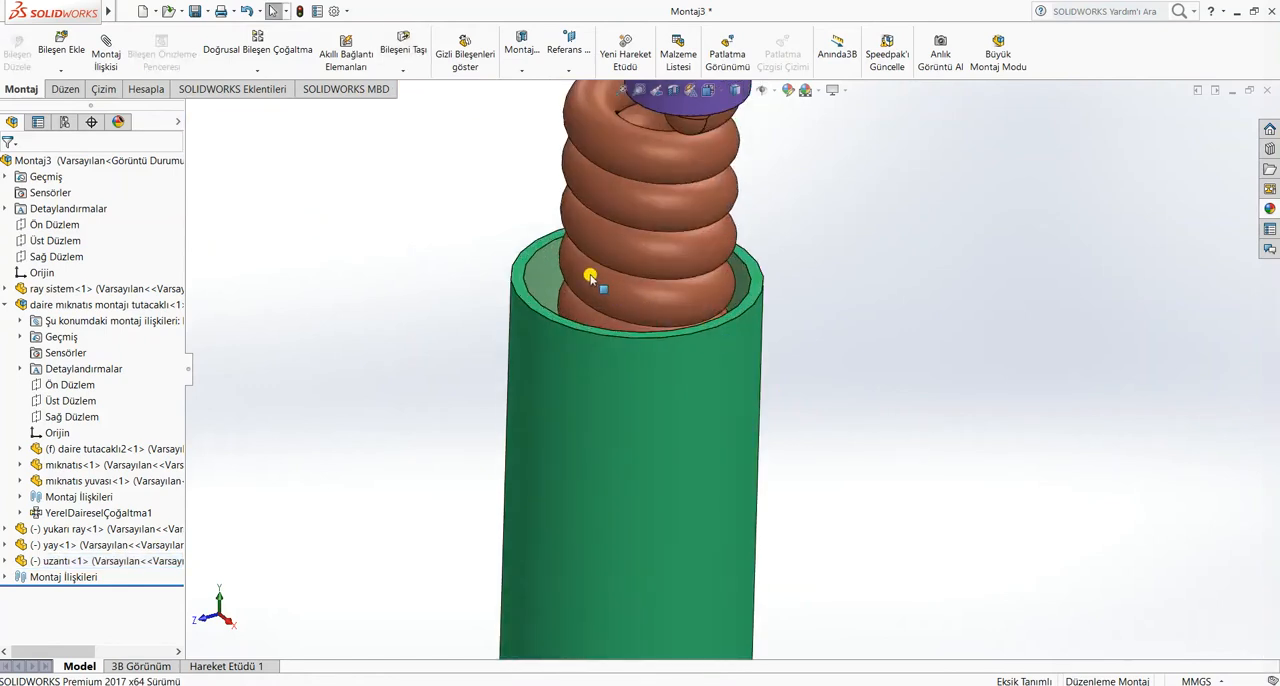
Mate the inner face of the uzantı tube tangent to the spring coil and test how the tube slides
left_click(613, 265)
left_click(604, 282, "ctrl")
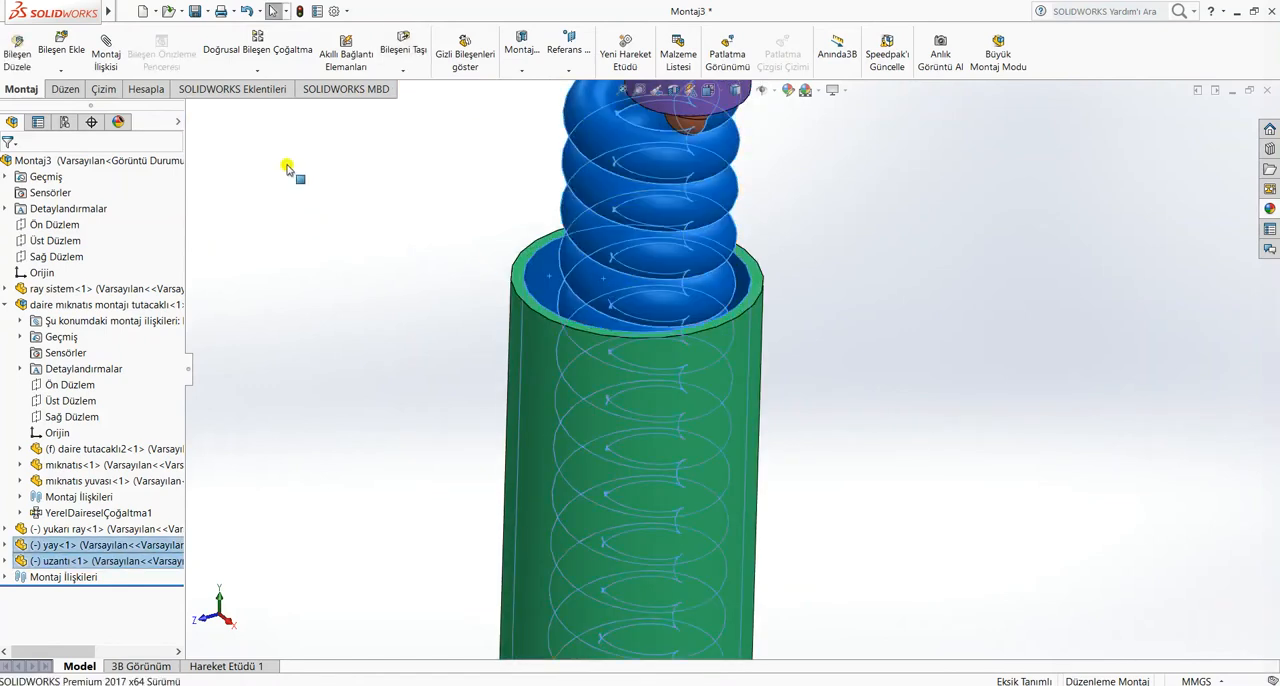
left_click(127, 61)
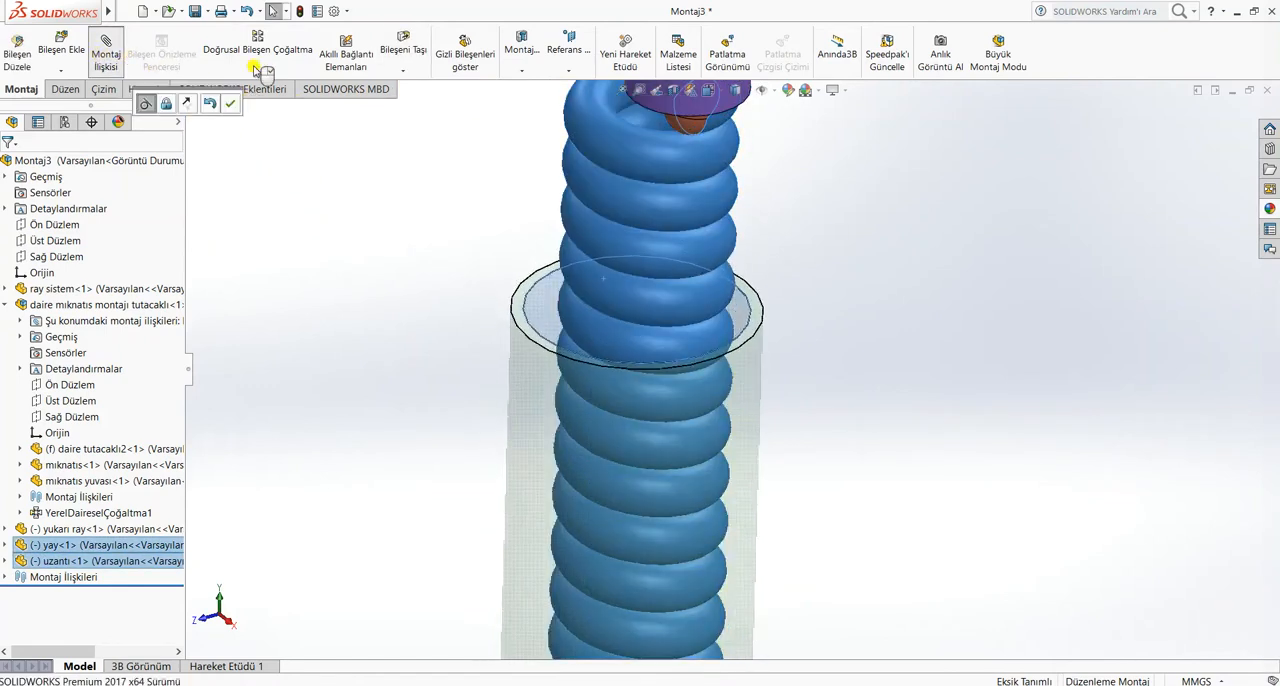
left_click(12, 166)
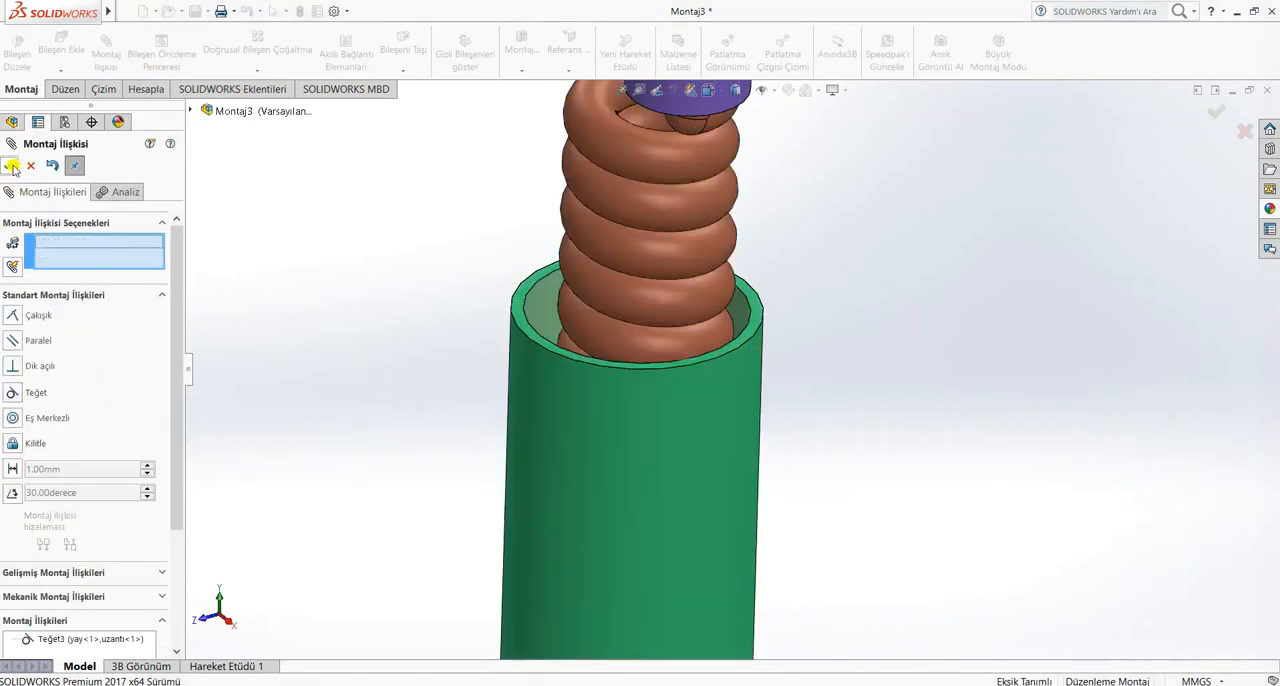
left_click(12, 166)
scroll(875, 322, "up", 4)
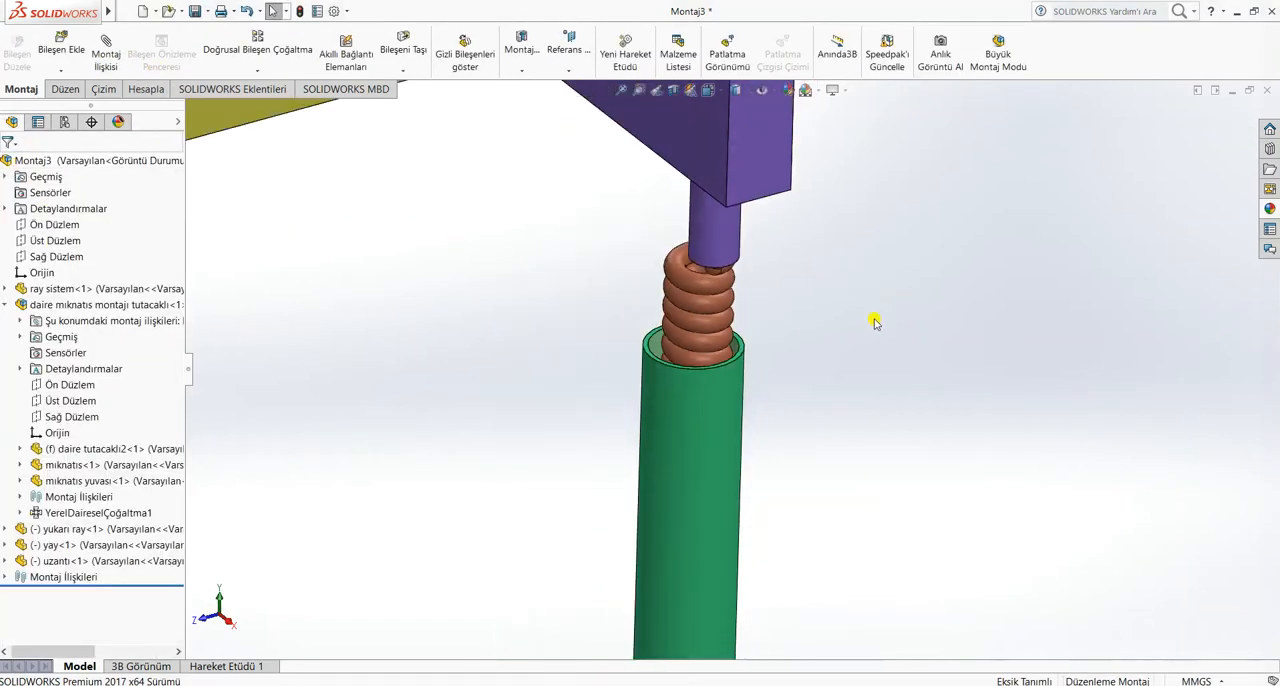
left_click_drag(715, 427, 728, 336)
left_click(886, 349)
Add a limit distance mate with a 200 mm maximum between the uzantı tube's upper rim and the underside of the yukarı ray block
scroll(886, 349, "down", 4)
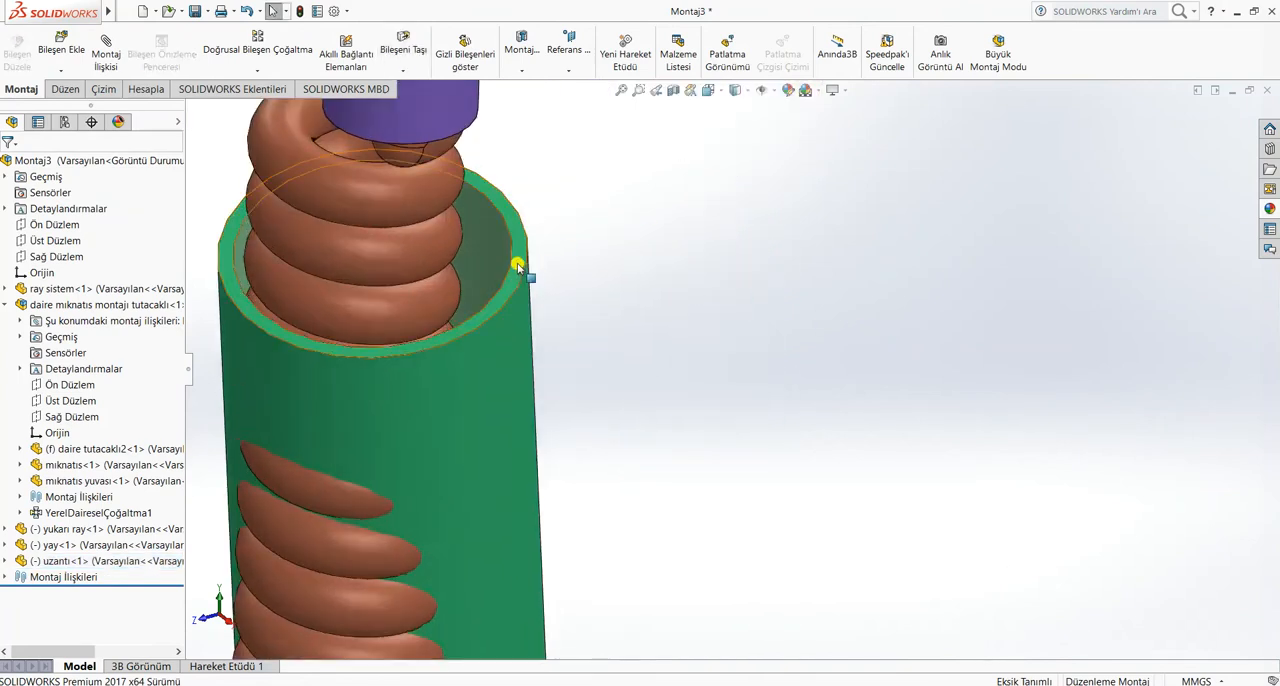
left_click(520, 268)
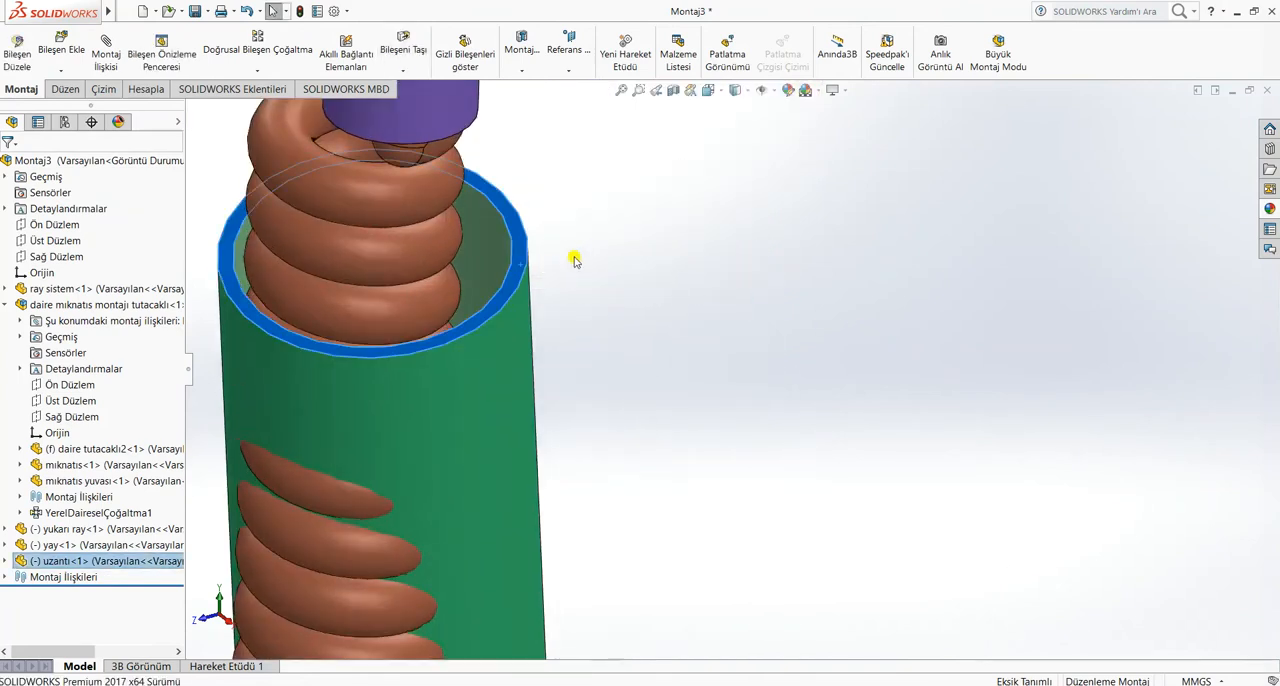
scroll(589, 140, "up", 5)
scroll(677, 283, "down", 5)
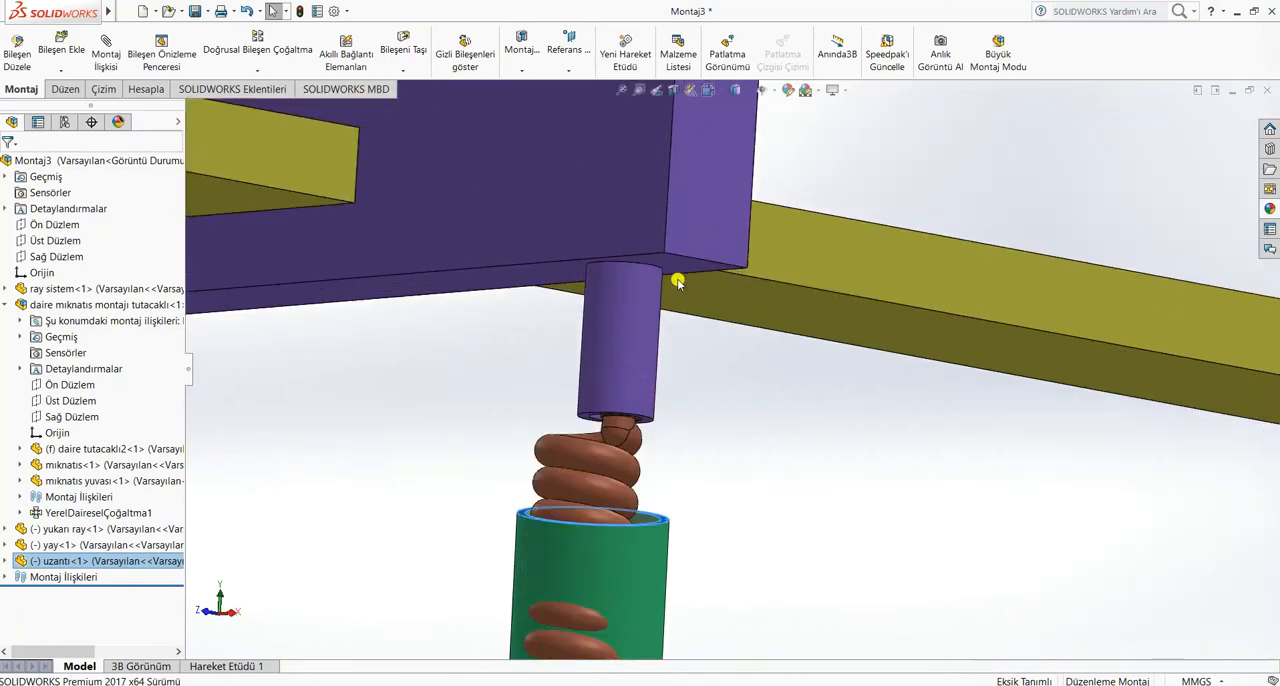
left_click(669, 270, "ctrl")
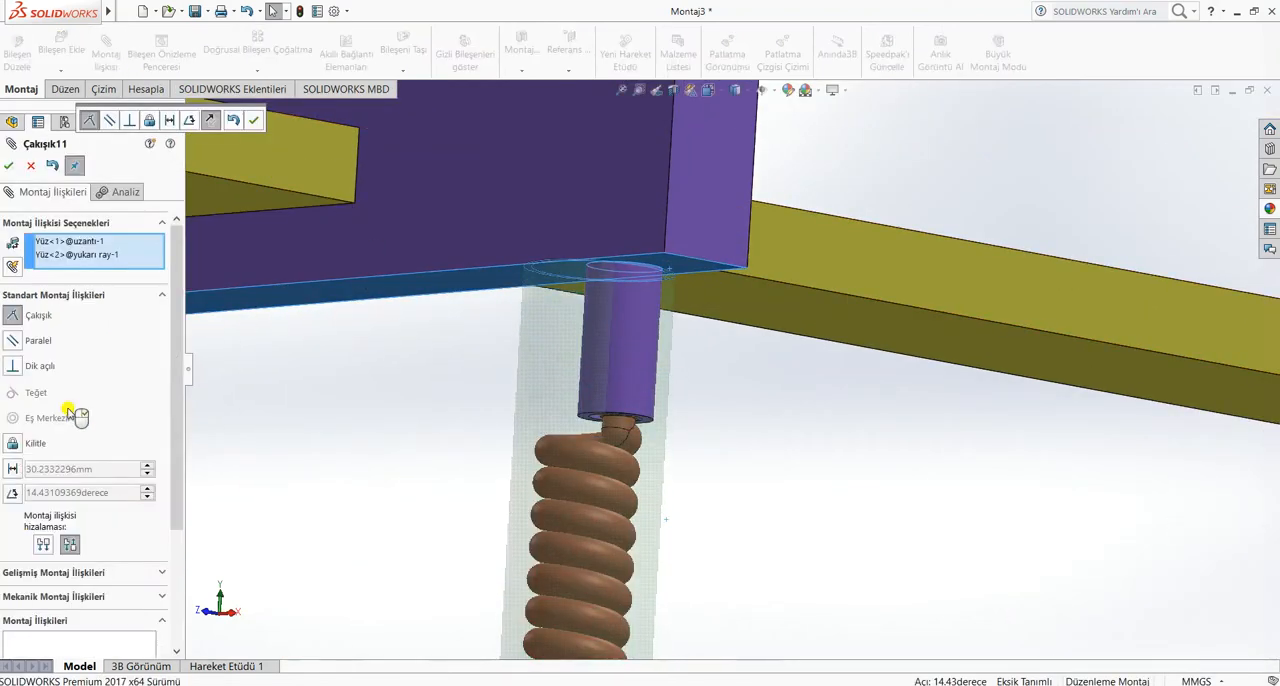
left_click(43, 572)
left_click(12, 322)
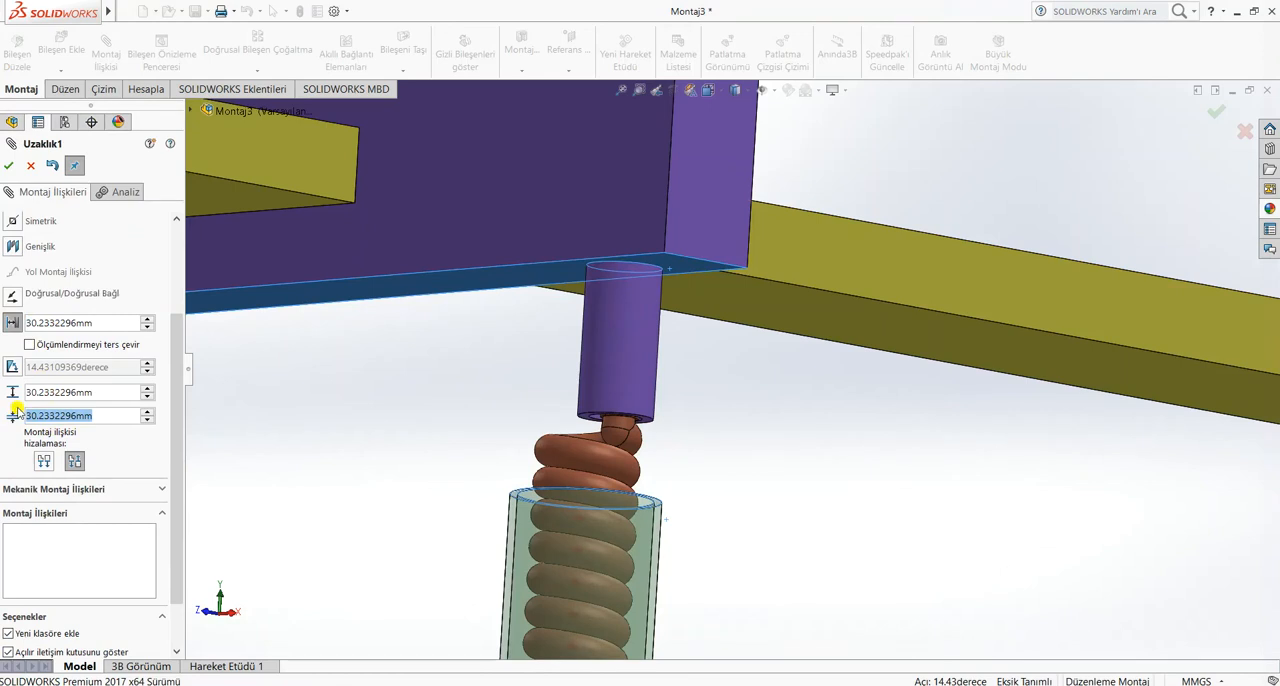
left_click(127, 393)
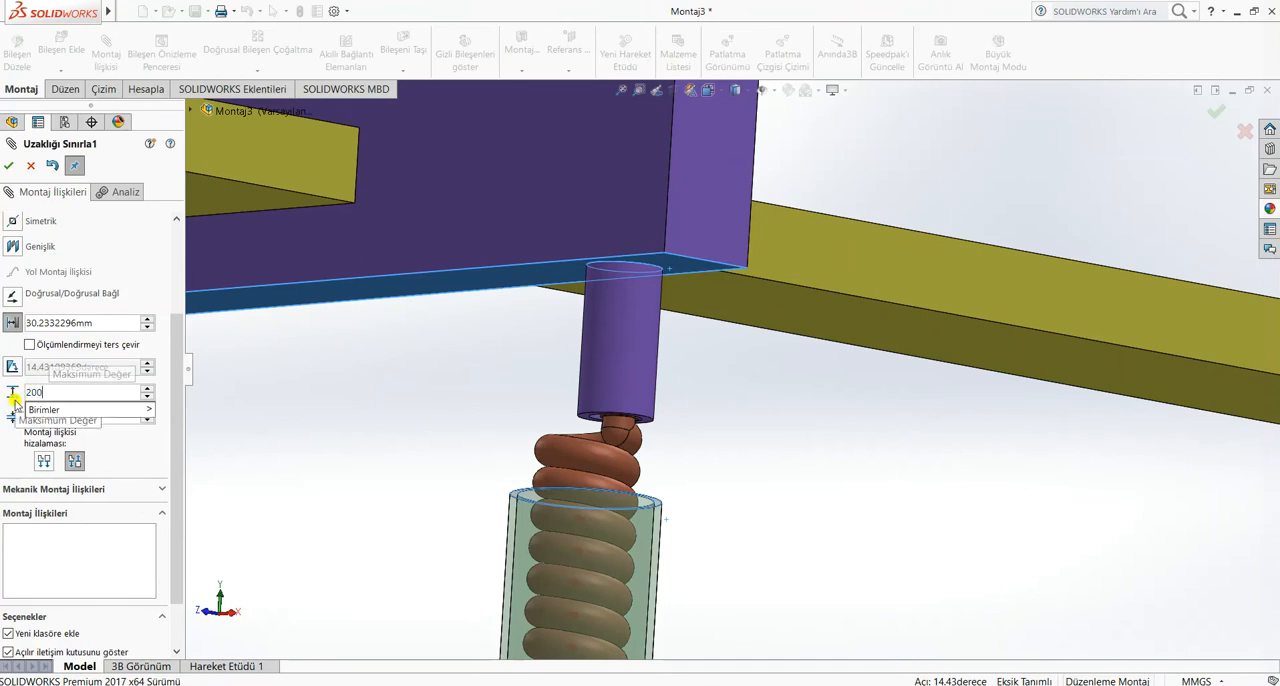
key("Return")
scroll(392, 491, "up", 8)
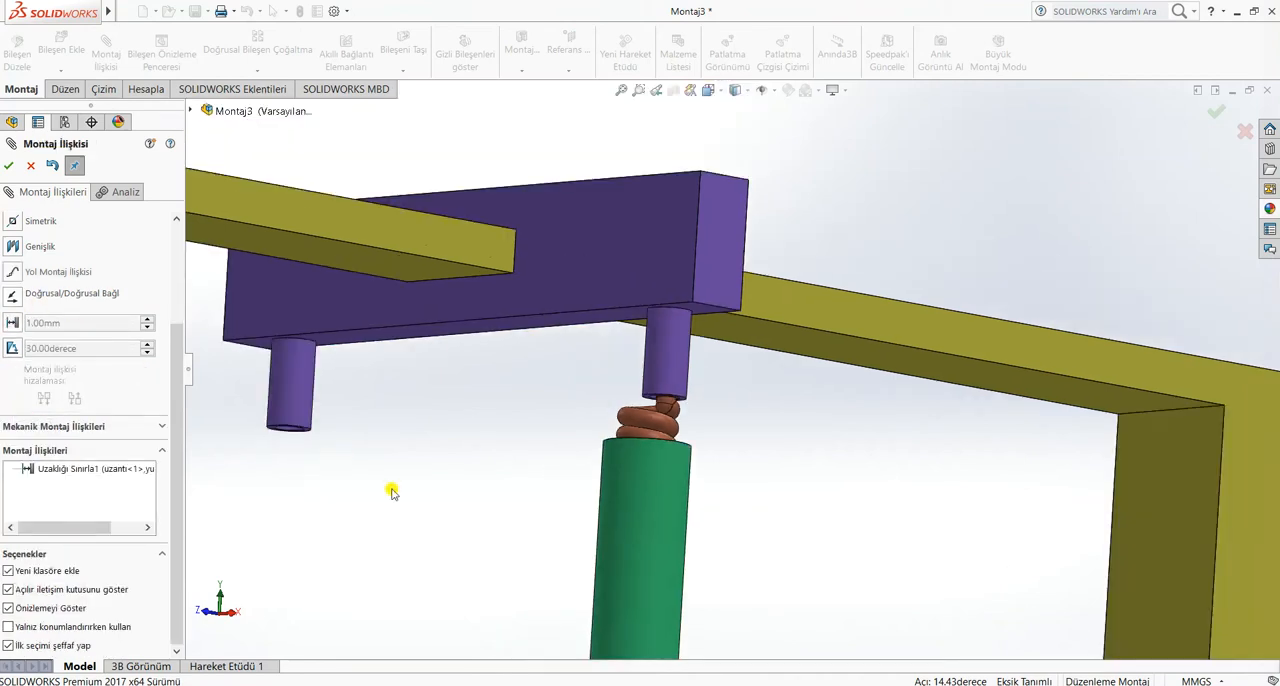
left_click(7, 166)
Slide the uzantı tube up and down over the spring to test its travel within the distance limit
scroll(714, 437, "up", 10)
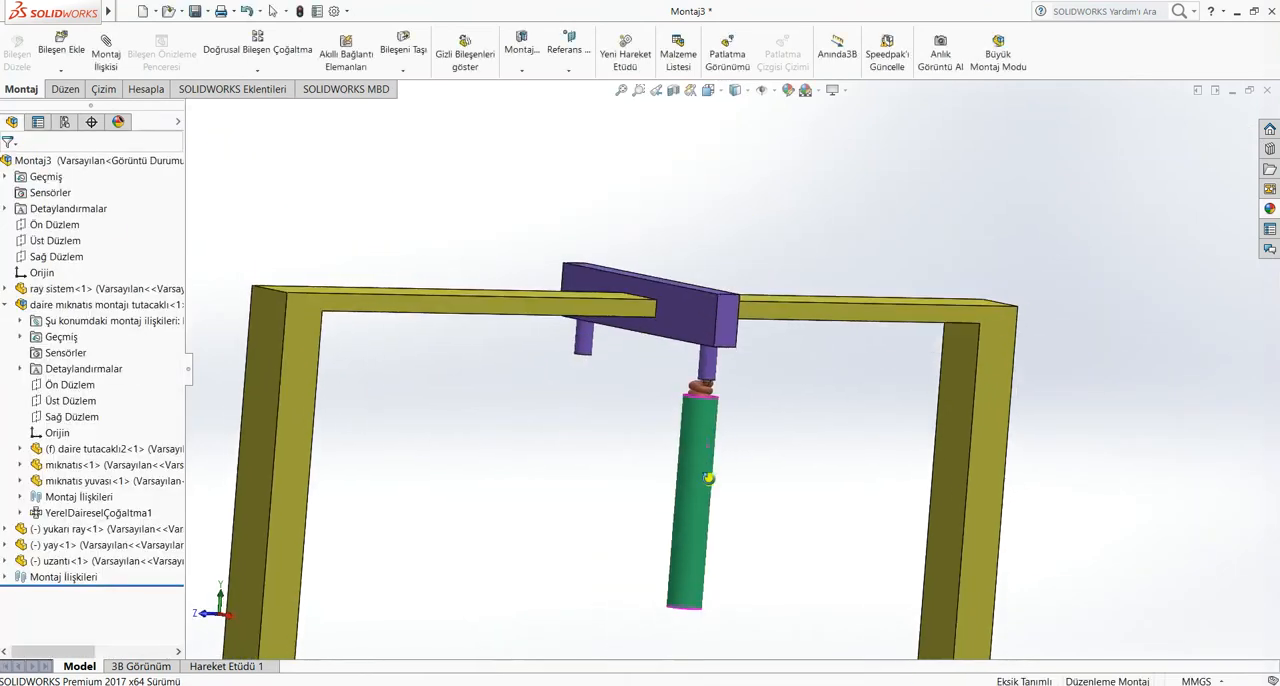
mouse_move(714, 443)
left_mouse_down()
mouse_move(715, 408)
mouse_move(698, 459)
left_mouse_up()
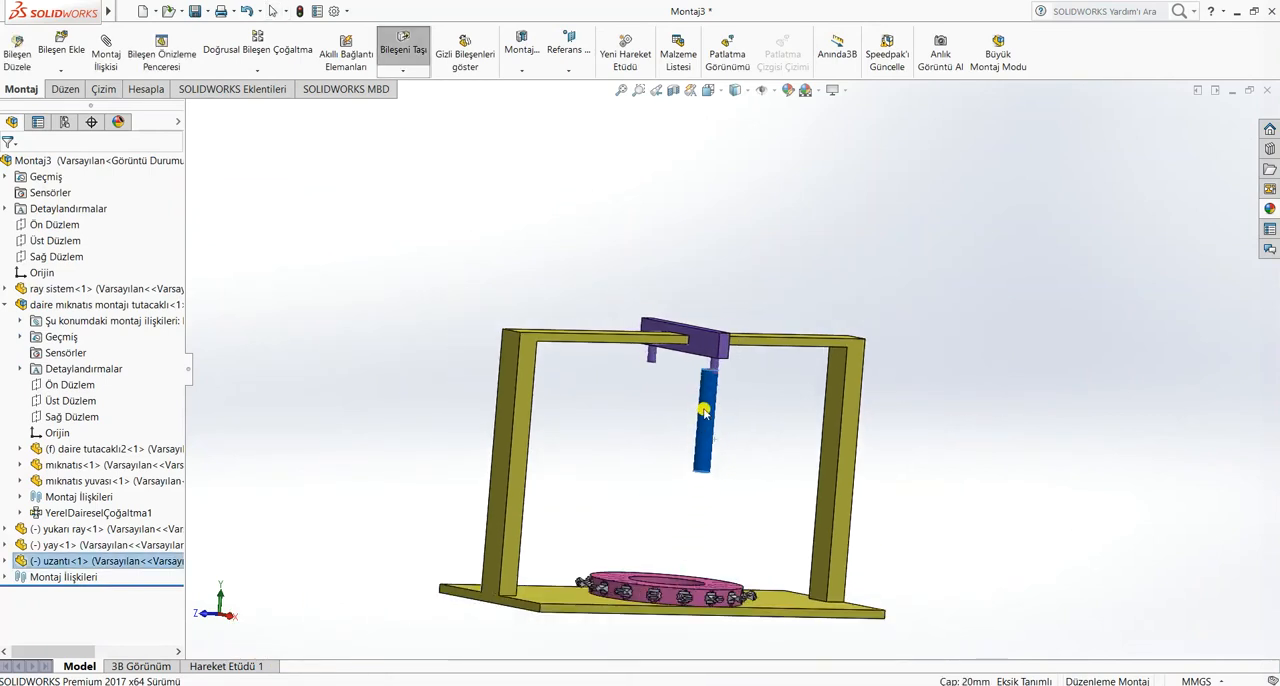
middle_click_drag(762, 407, 694, 407)
scroll(690, 407, "down", 8)
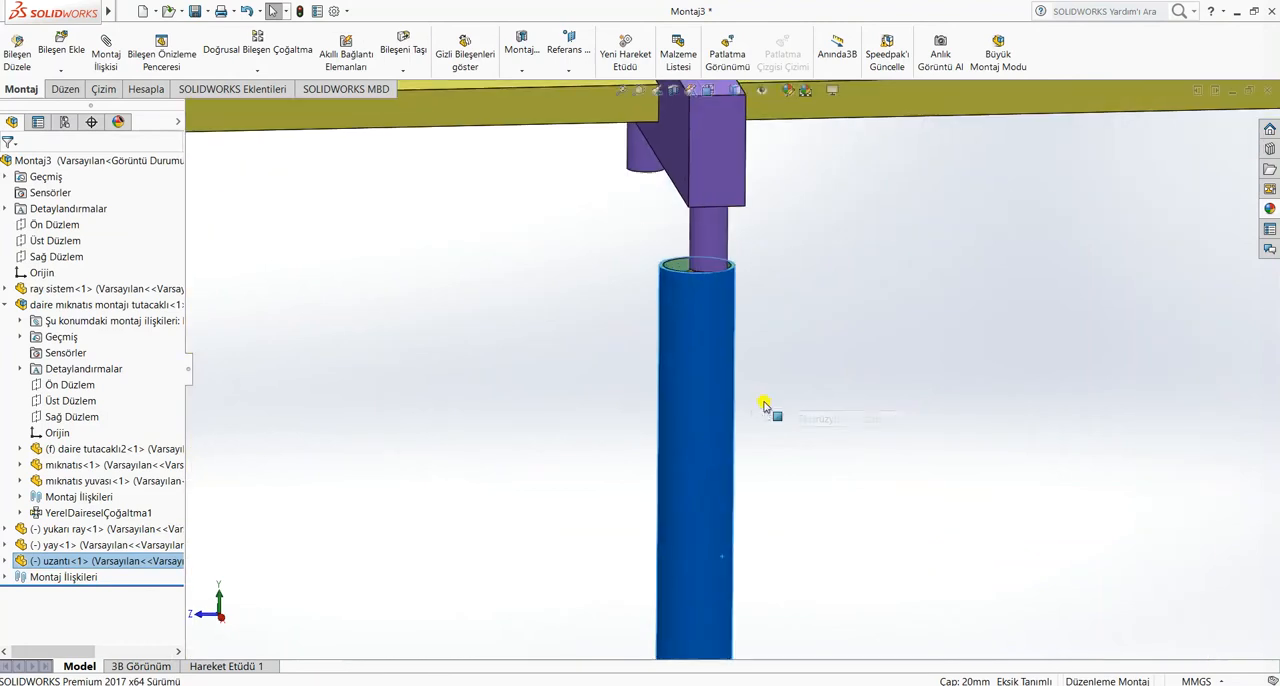
left_click(895, 410)
left_click_drag(690, 391, 689, 466)
left_click(763, 384)
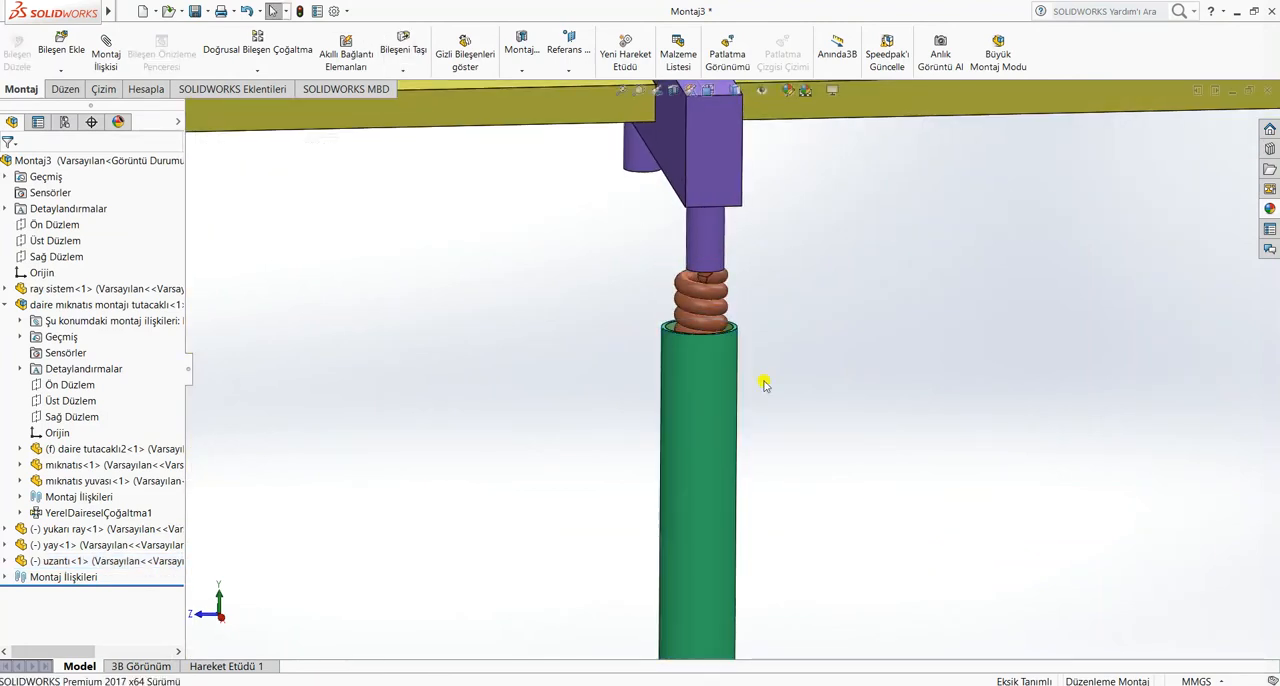
Shift the yukarı ray along the upper beam and raise the uzantı tube over the spring and the lower end of the post
left_click_drag(684, 284, 685, 314)
left_click_drag(641, 393, 749, 401)
left_click(800, 420)
left_click_drag(735, 294, 699, 292)
left_click_drag(732, 350, 762, 295)
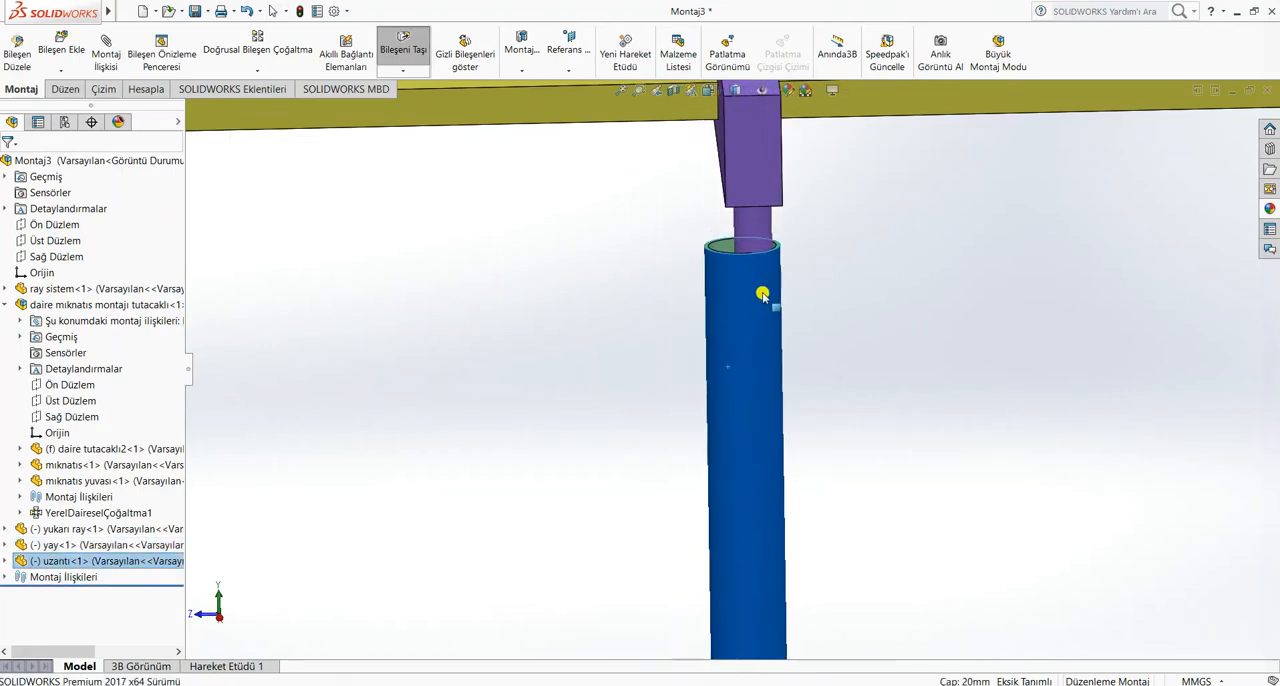
left_click(812, 484)
scroll(820, 499, "up", 8)
scroll(697, 434, "down", 2)
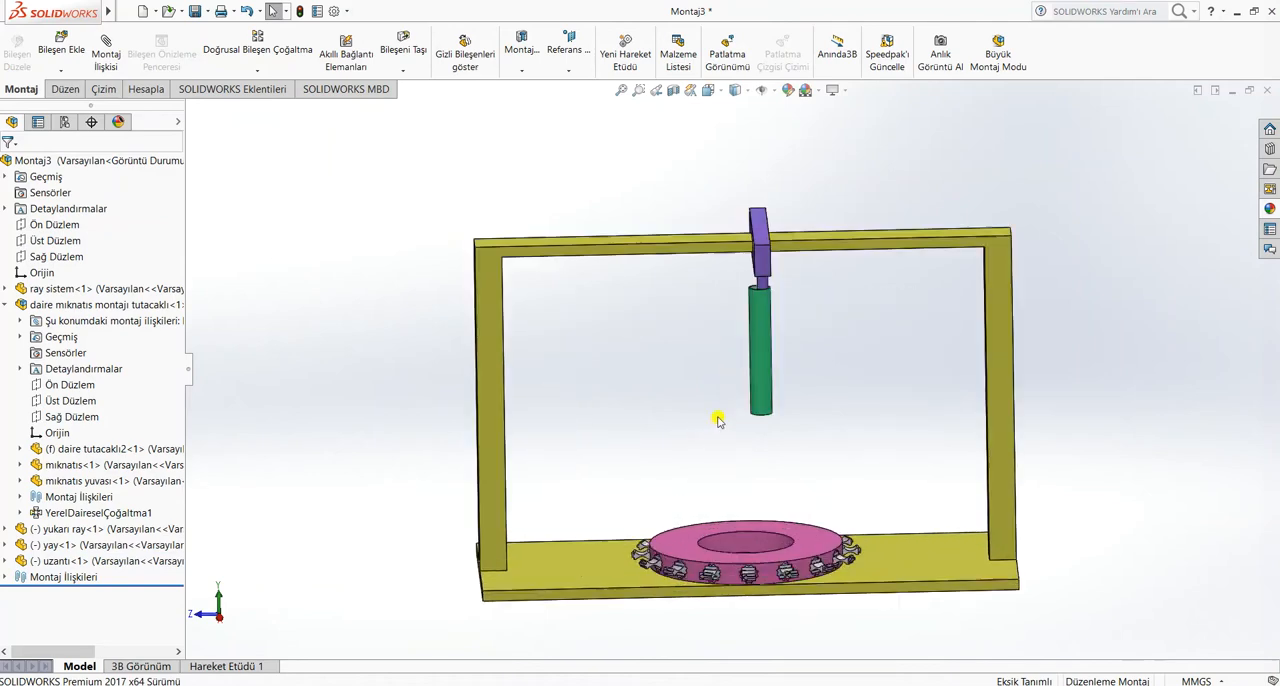
Slide the uzantı tube down to expose the spring below the yukarı ray
middle_click_drag(718, 420, 563, 381)
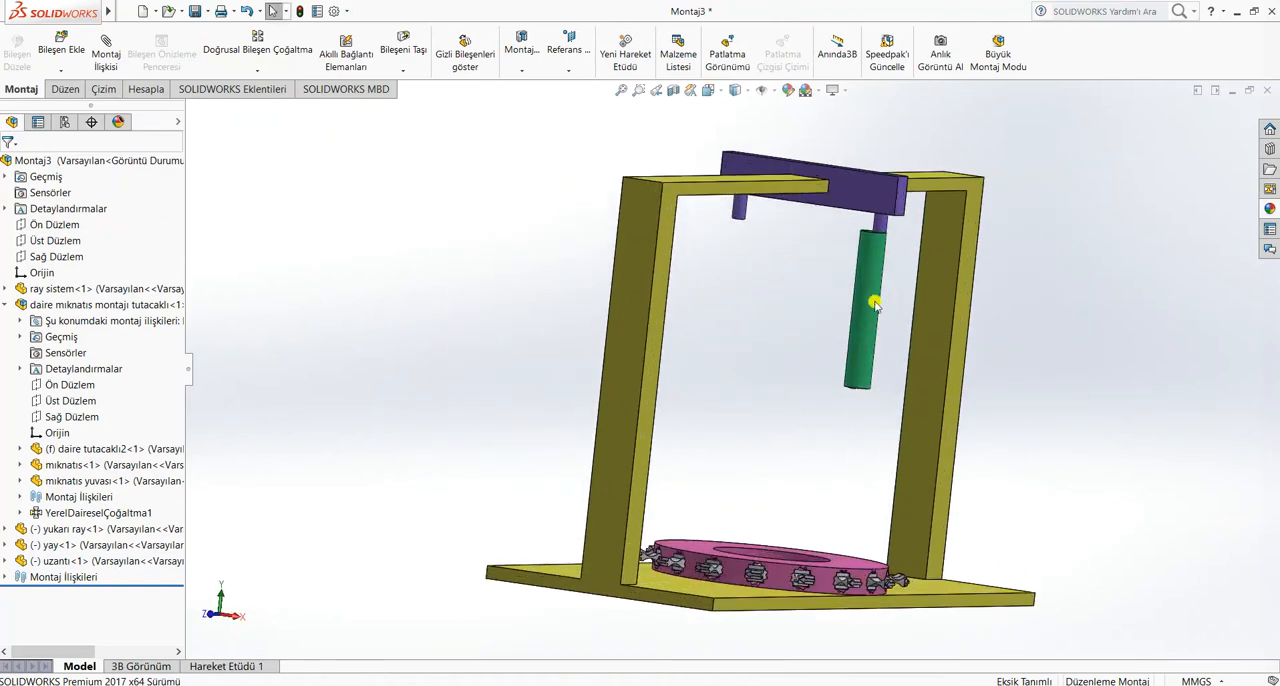
left_click_drag(876, 332, 844, 375)
left_click(793, 320)
scroll(791, 317, "up", 2)
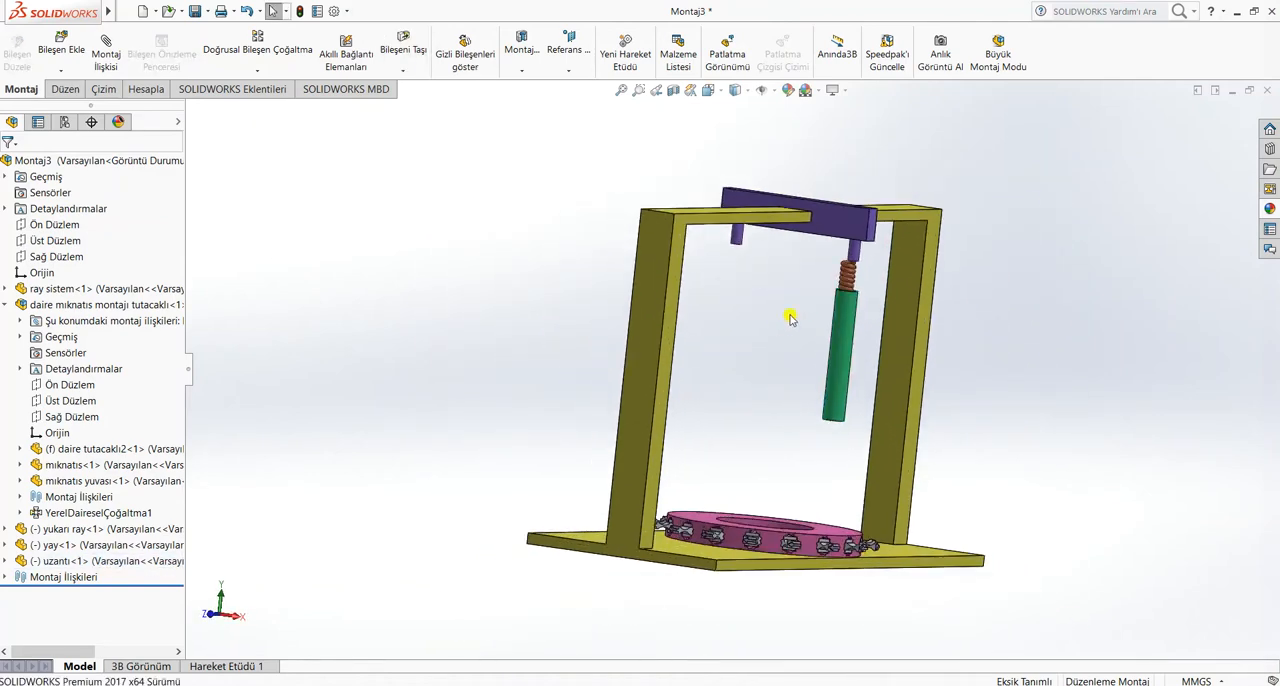
scroll(715, 348, "down", 2)
middle_click_drag(686, 374, 702, 367)
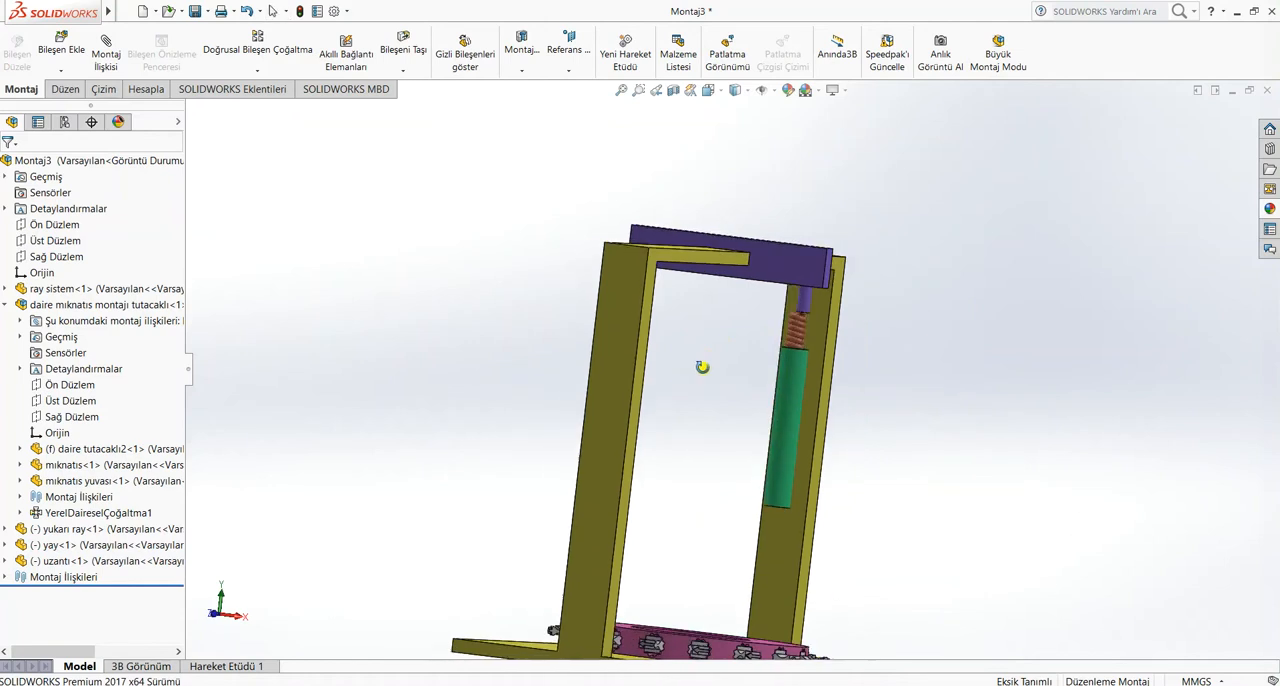
Mirror the yay spring and uzantı tube about the assembly's Sağ Düzlem
left_click(6, 306)
left_click(60, 354)
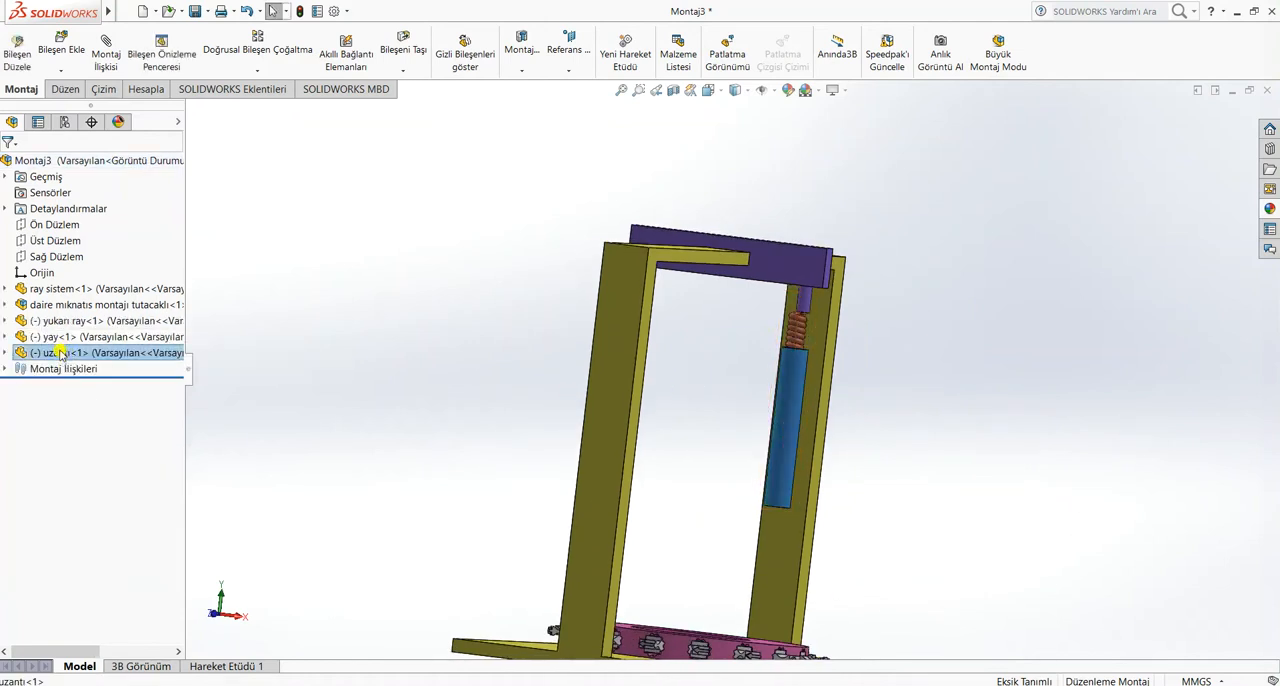
left_click(95, 340, "ctrl")
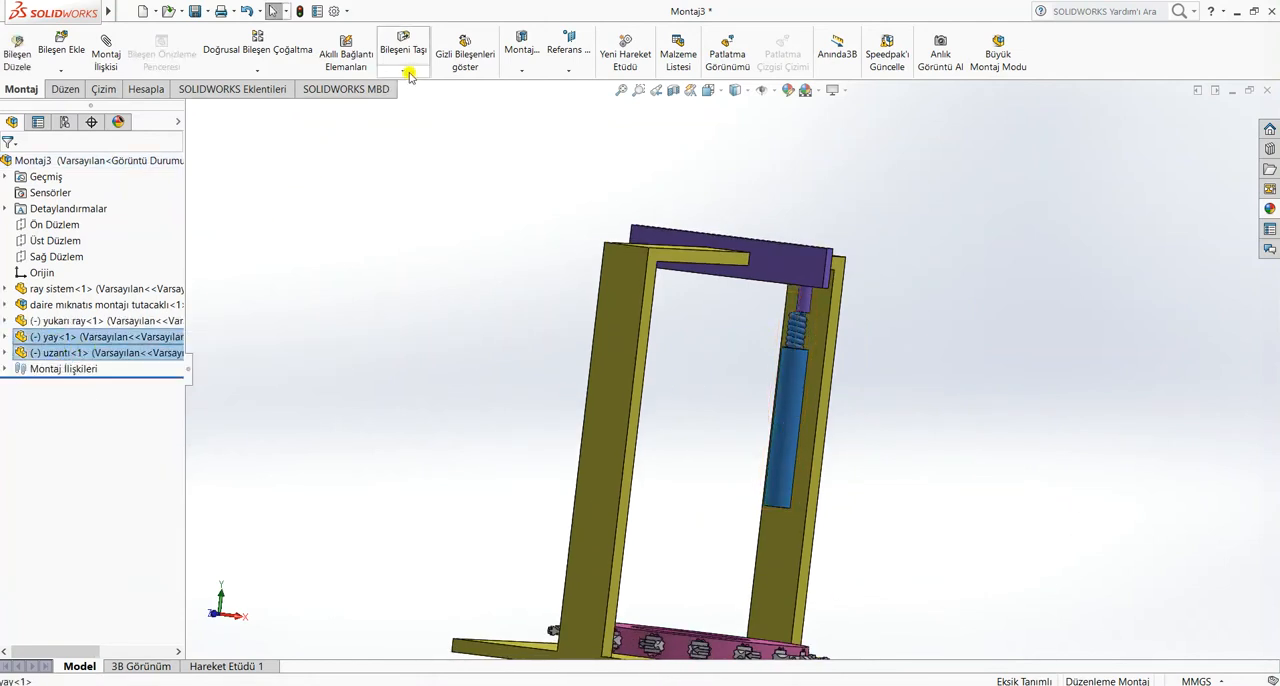
left_click(278, 73)
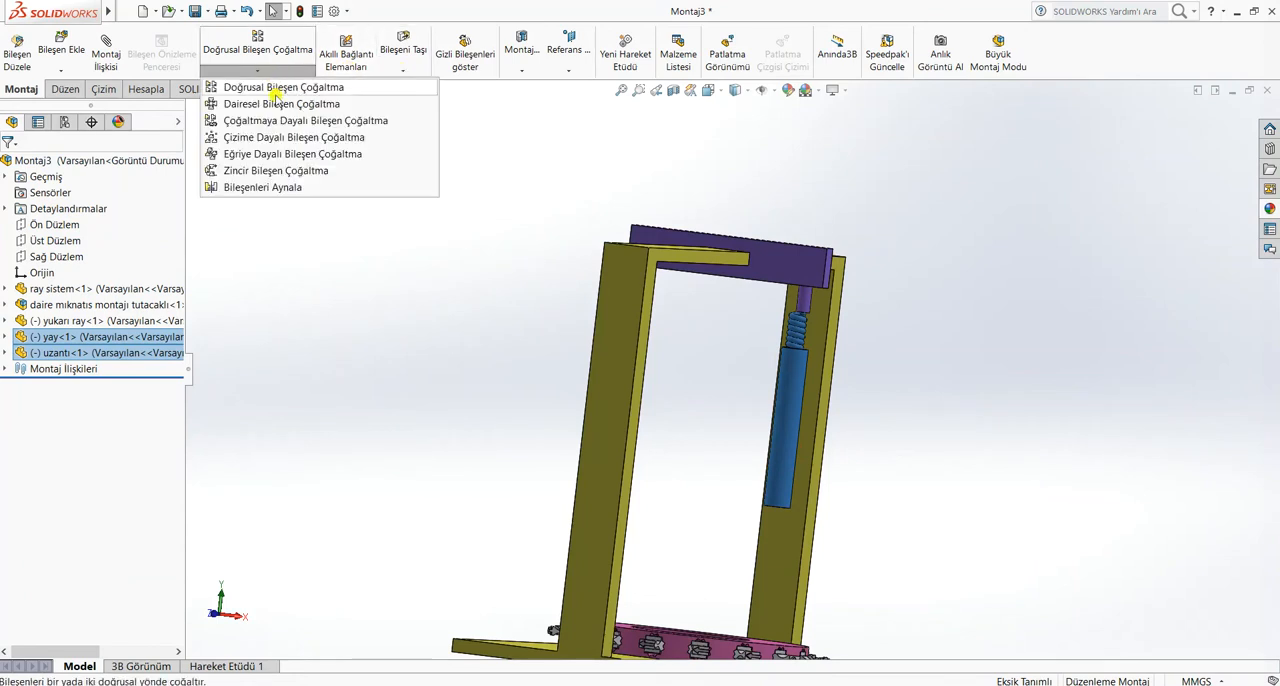
left_click(280, 188)
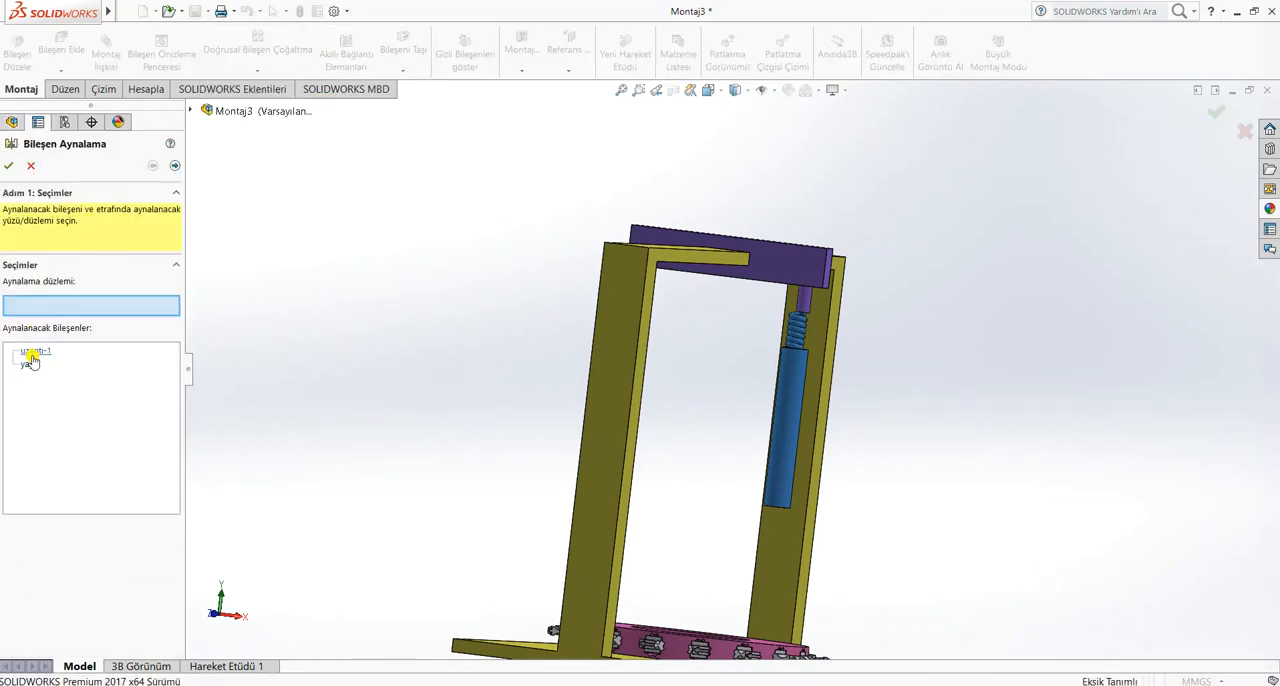
left_click(191, 110)
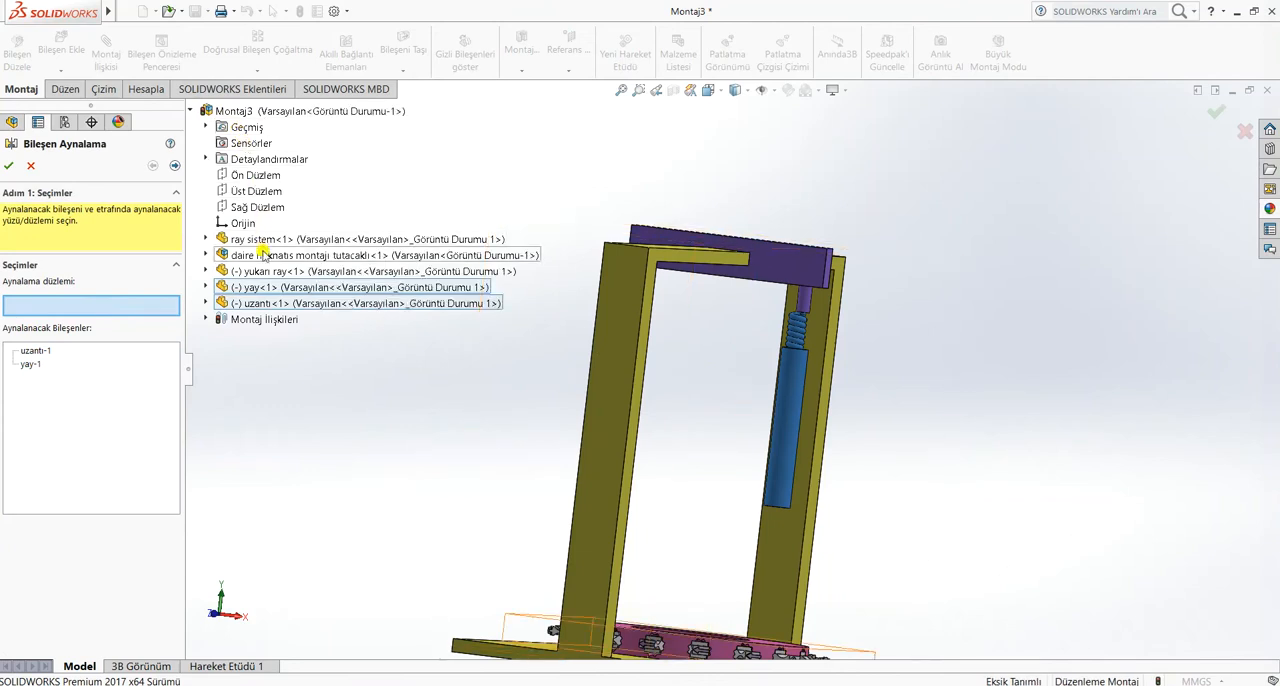
left_click(256, 208)
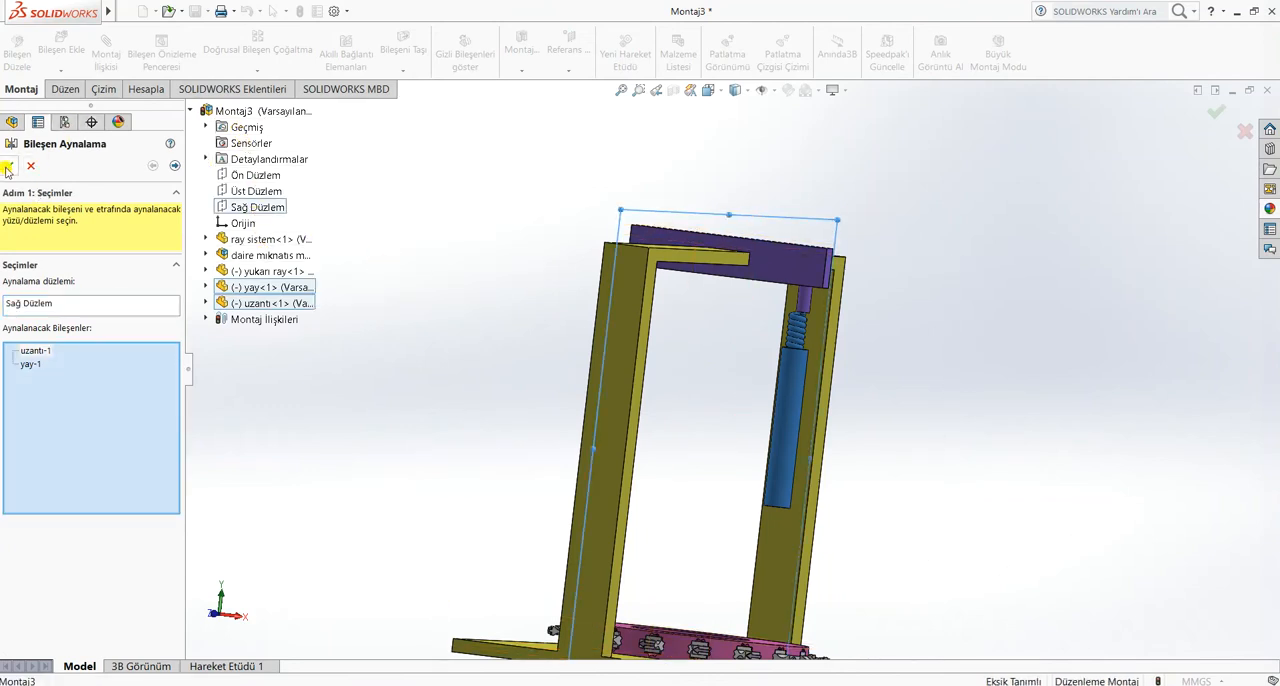
middle_click_drag(405, 332, 495, 326)
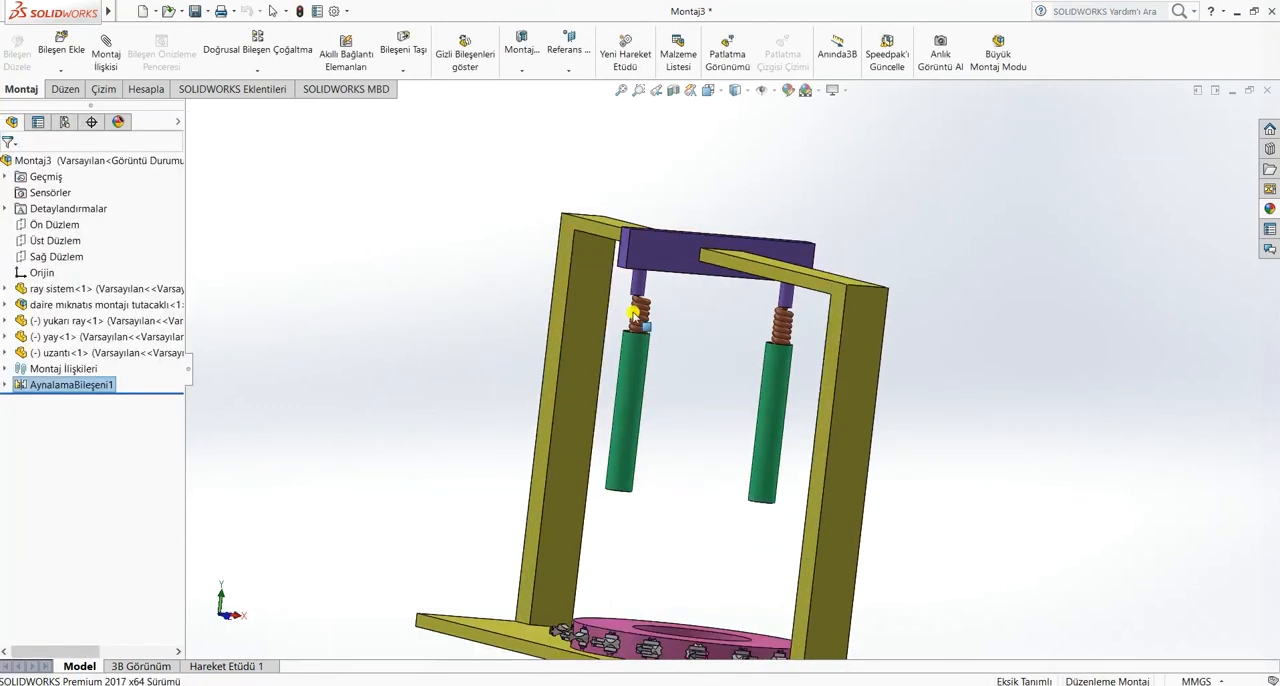
Slide the mirrored uzantı tube up over its spring
left_click_drag(636, 343, 642, 297)
left_click(913, 415)
middle_click_drag(934, 443, 887, 442)
scroll(205, 155, "down", 4)
Insert the dairesel tutuculu montaj subassembly, rotated 90 degrees about Y and Z, and place it horizontally below the uzantı tubes
left_click(72, 38)
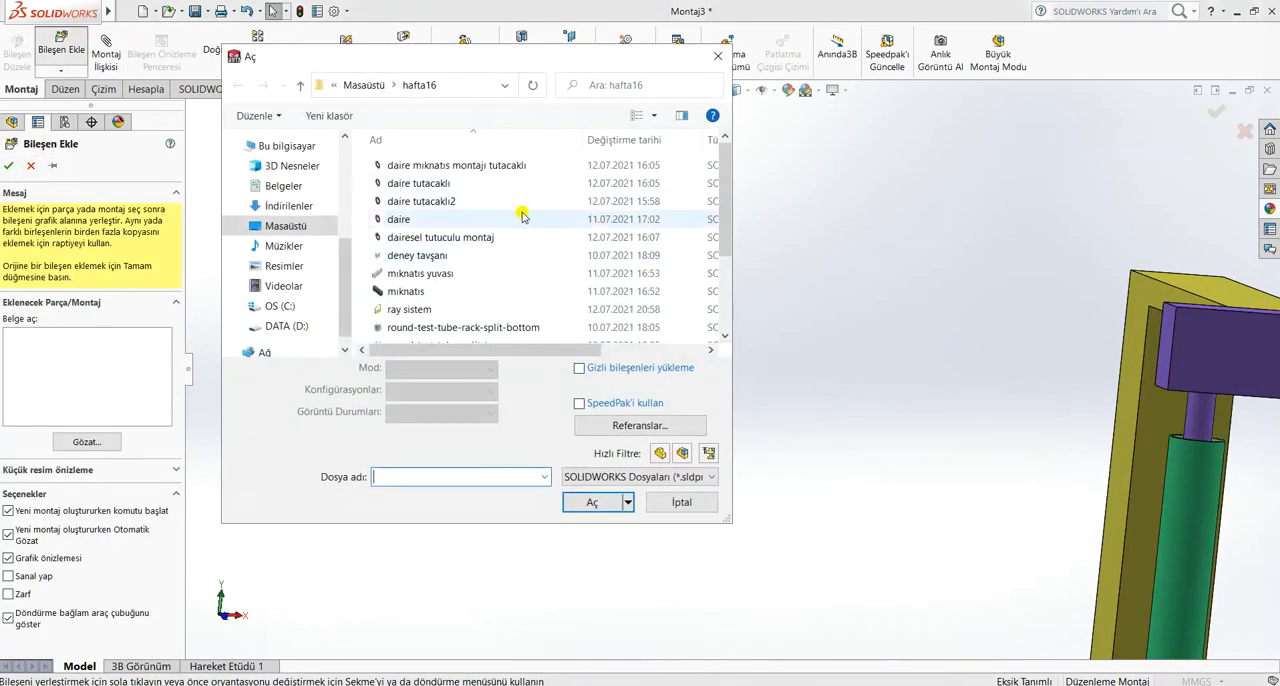
left_click(522, 239)
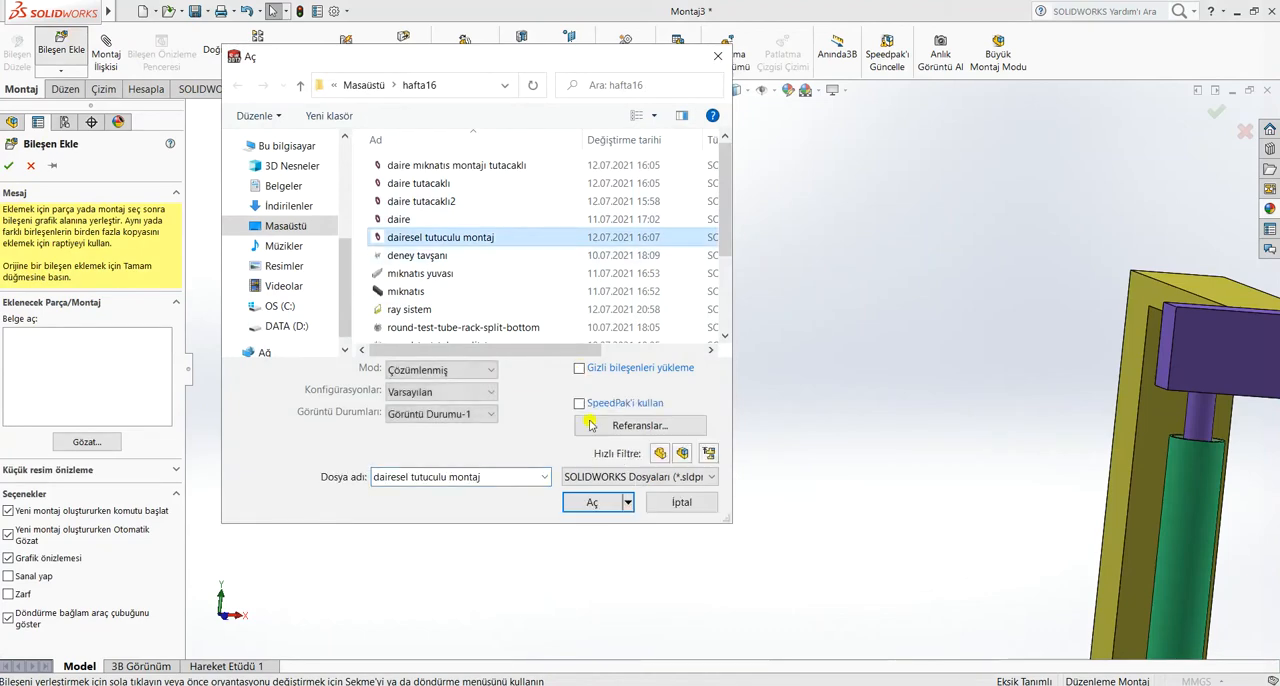
left_click(590, 503)
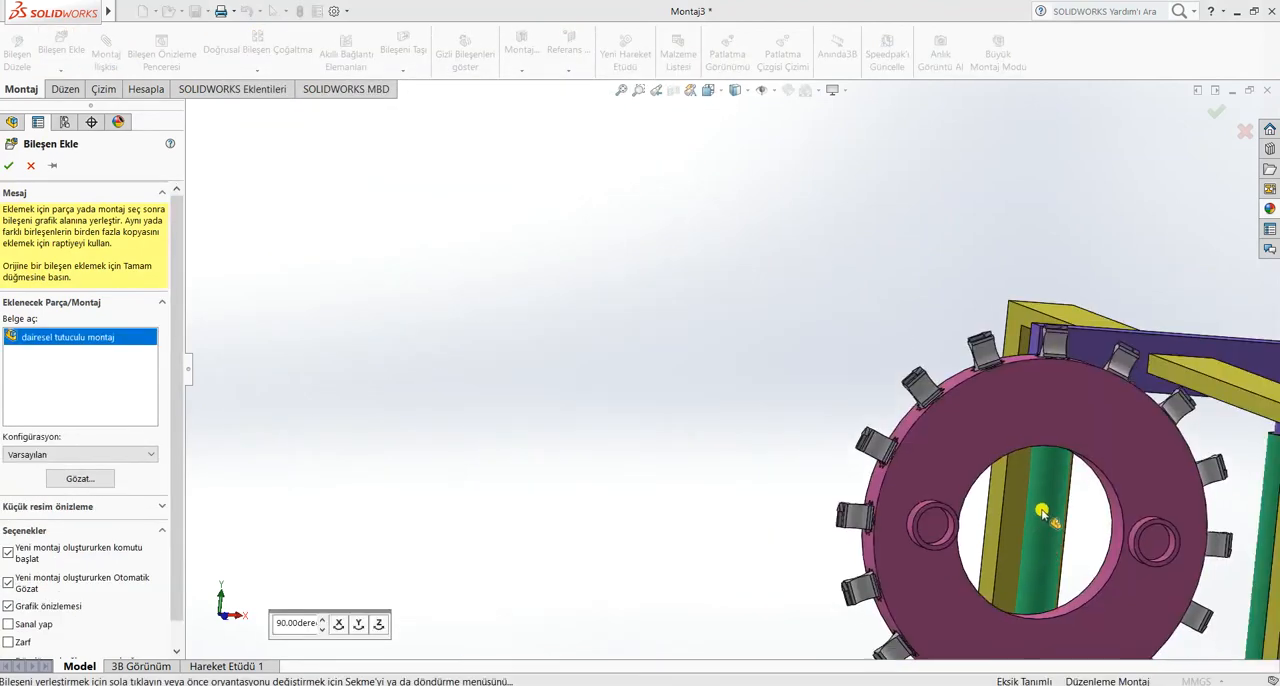
scroll(1077, 503, "up", 4)
scroll(857, 477, "down", 3)
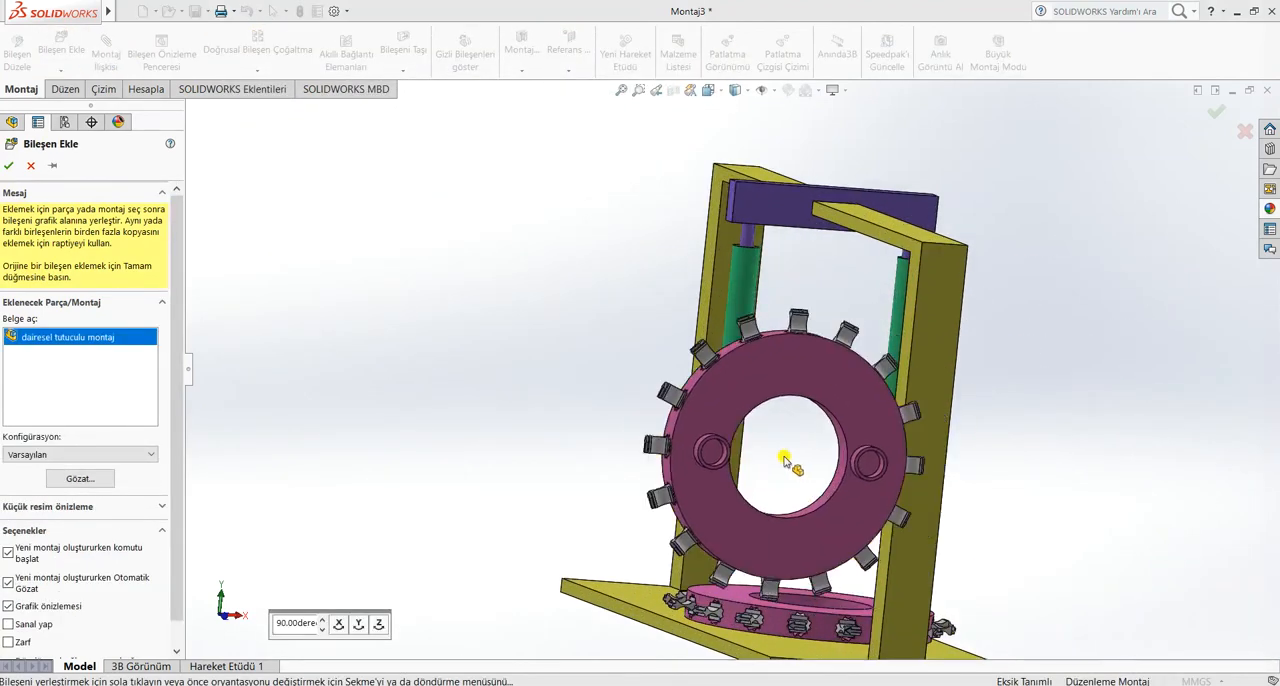
left_click(360, 623)
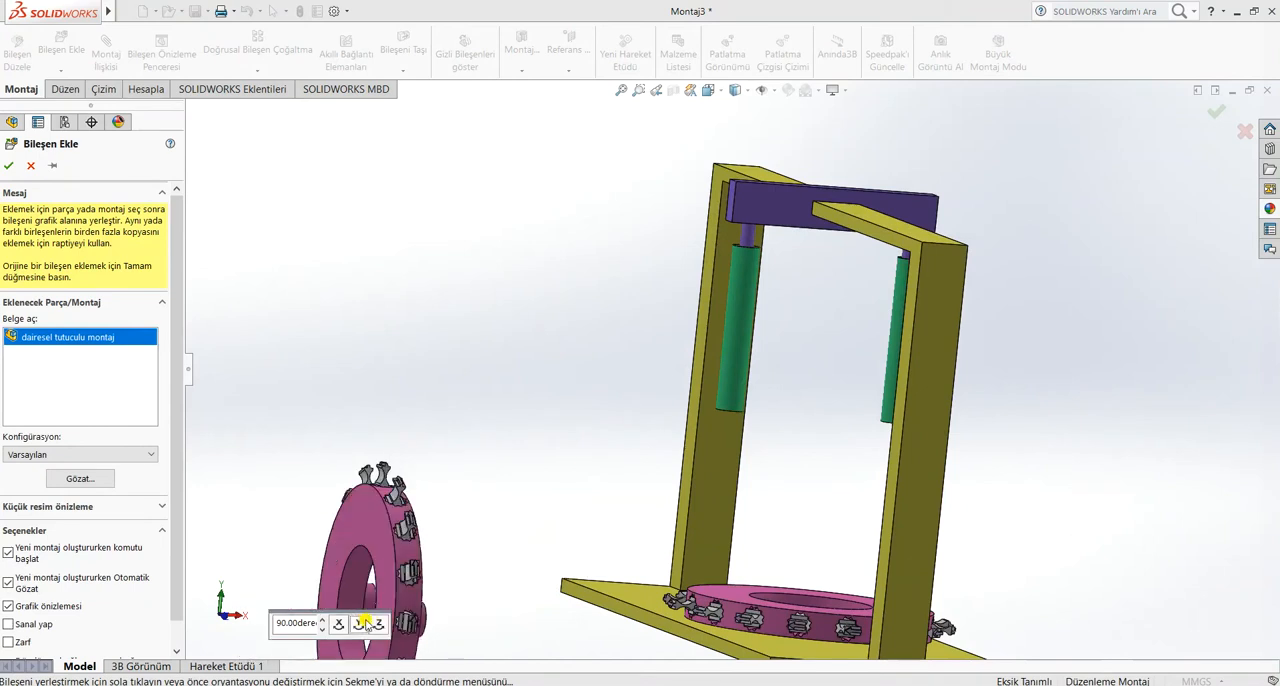
left_click(378, 623)
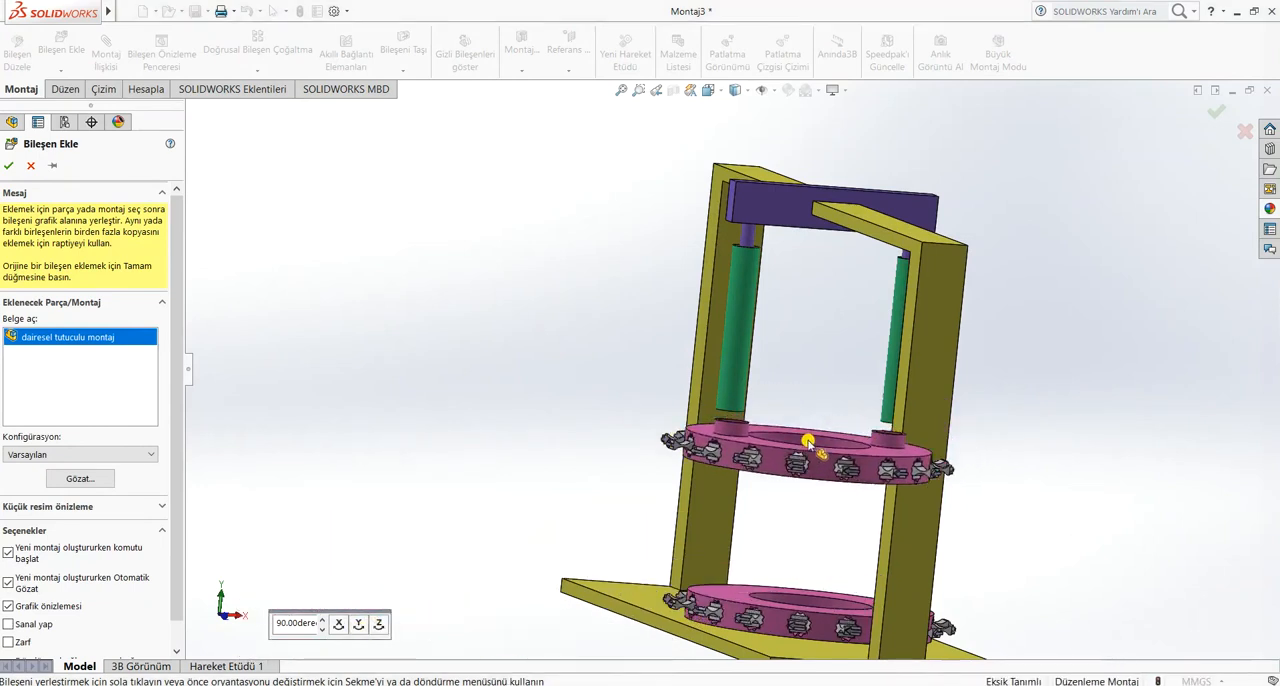
left_click(808, 441)
Move the inserted circular holder so its two sockets sit beneath the uzantı tubes
scroll(750, 412, "down", 5)
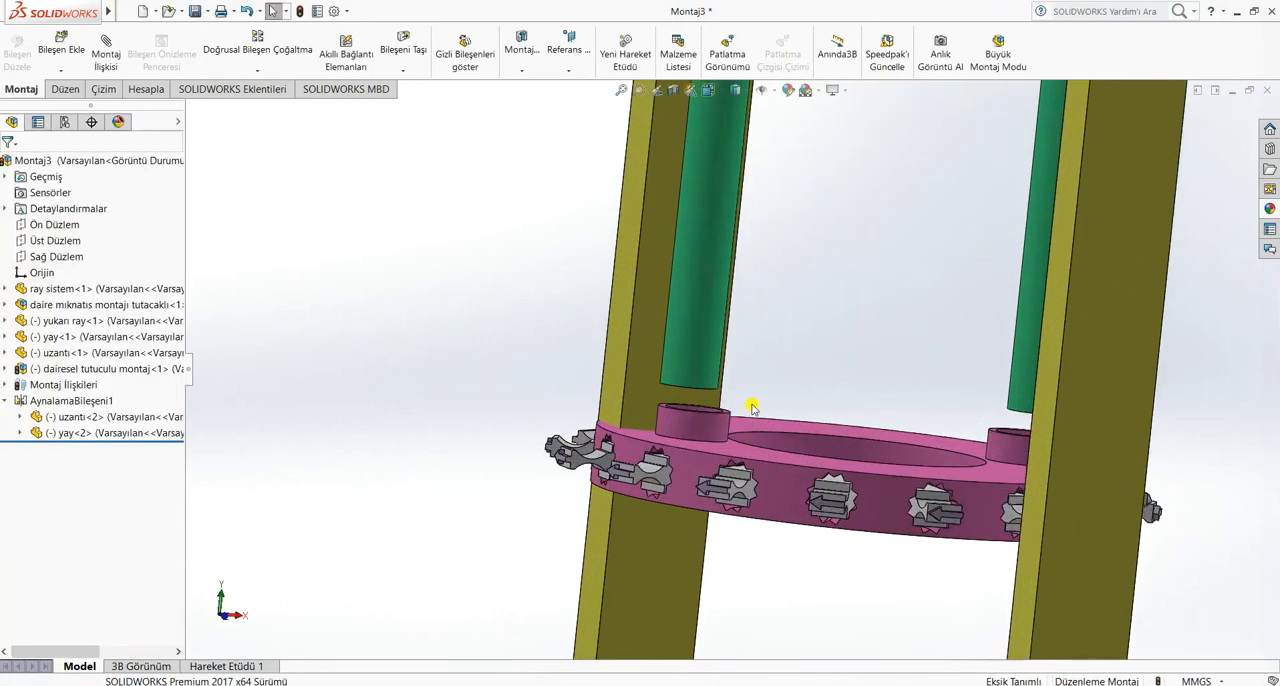
scroll(752, 407, "down", 4)
scroll(1094, 451, "up", 8)
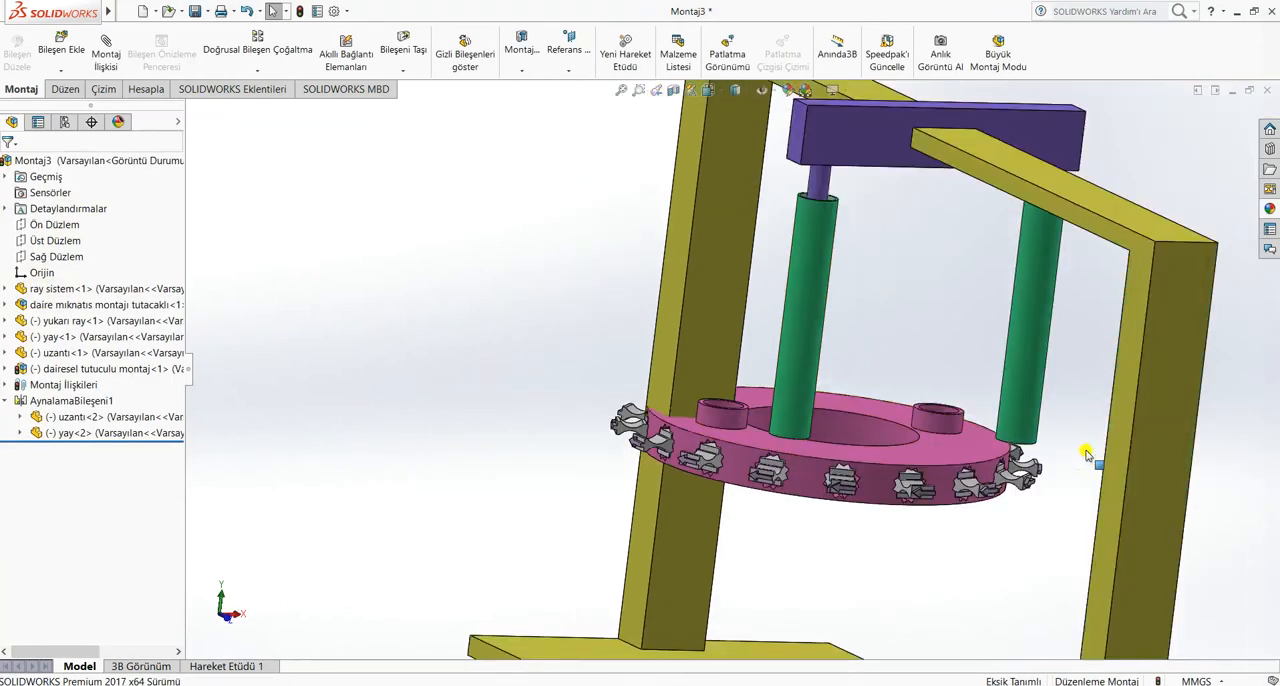
scroll(1000, 423, "down", 3)
scroll(1108, 420, "up", 3)
scroll(1108, 420, "down", 8)
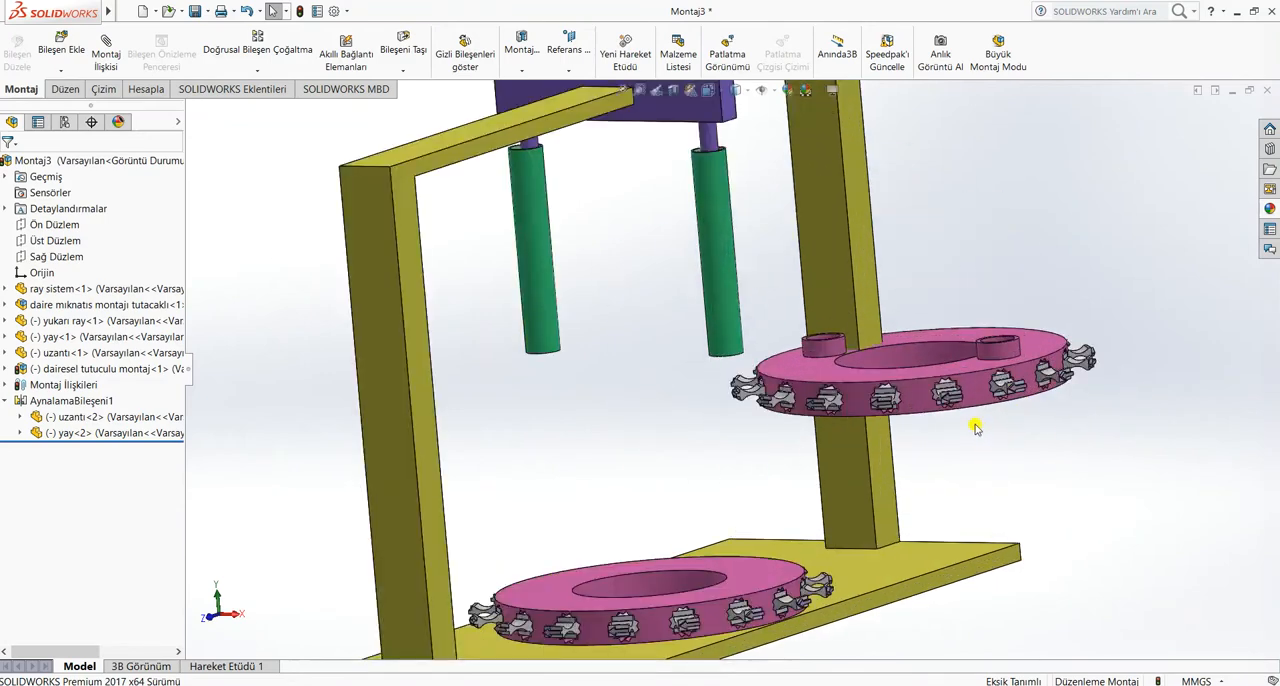
left_click_drag(618, 410, 548, 393)
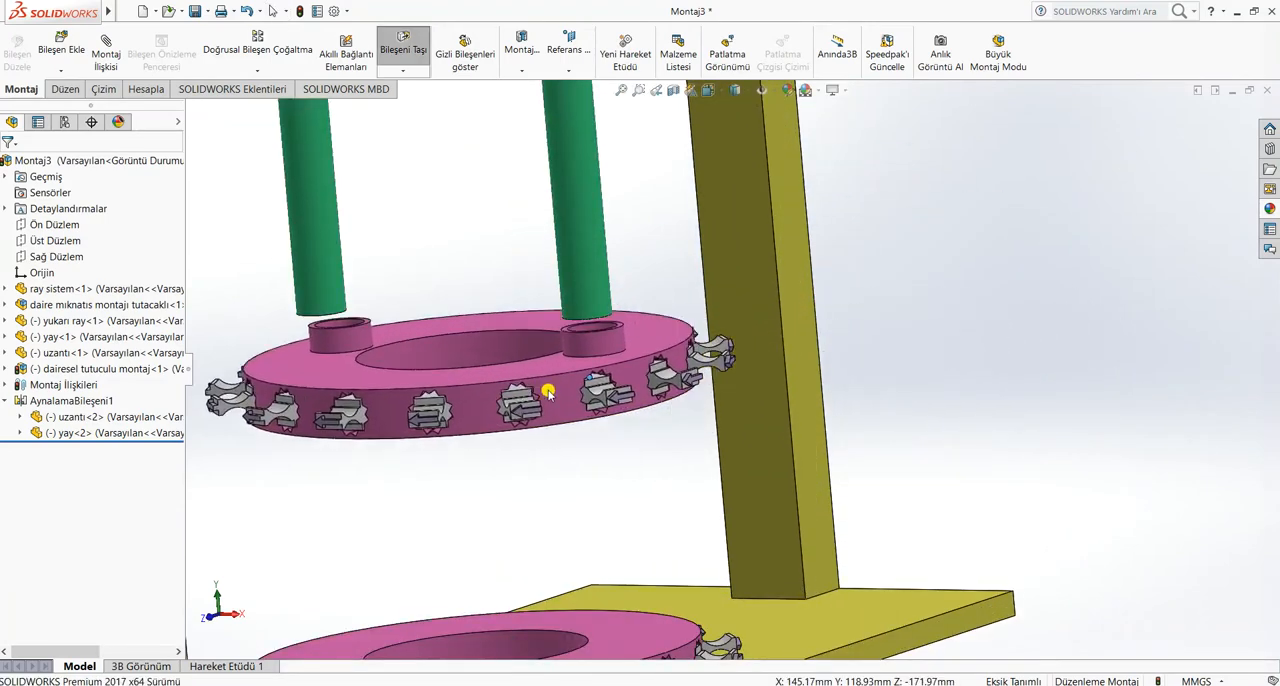
scroll(636, 261, "down", 3)
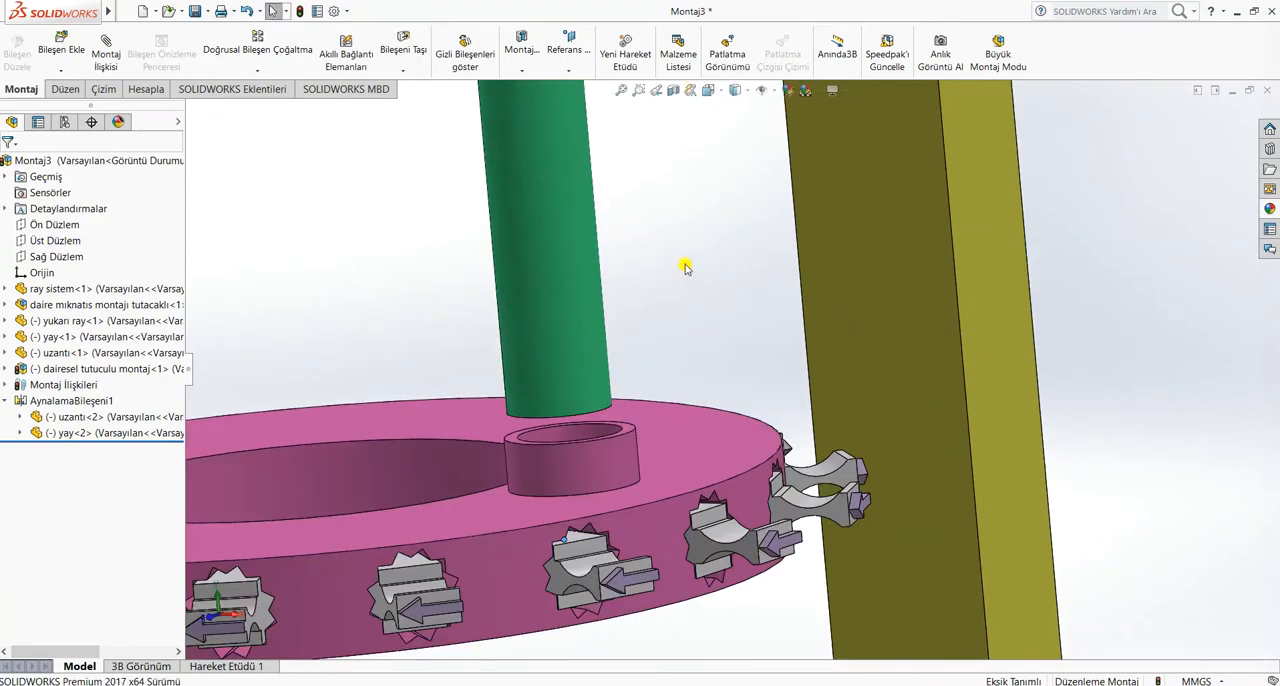
scroll(685, 263, "down", 3)
scroll(638, 432, "down", 3)
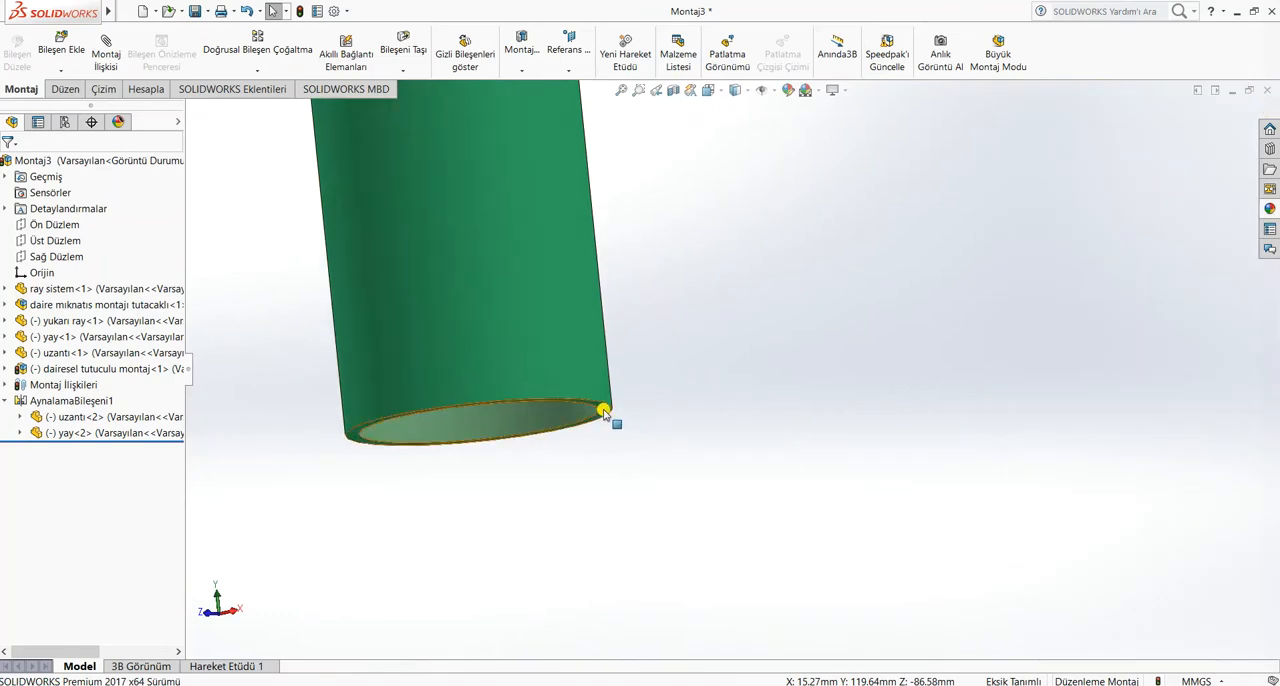
left_click(604, 412)
scroll(766, 529, "up", 4)
middle_click_drag(767, 529, 764, 613)
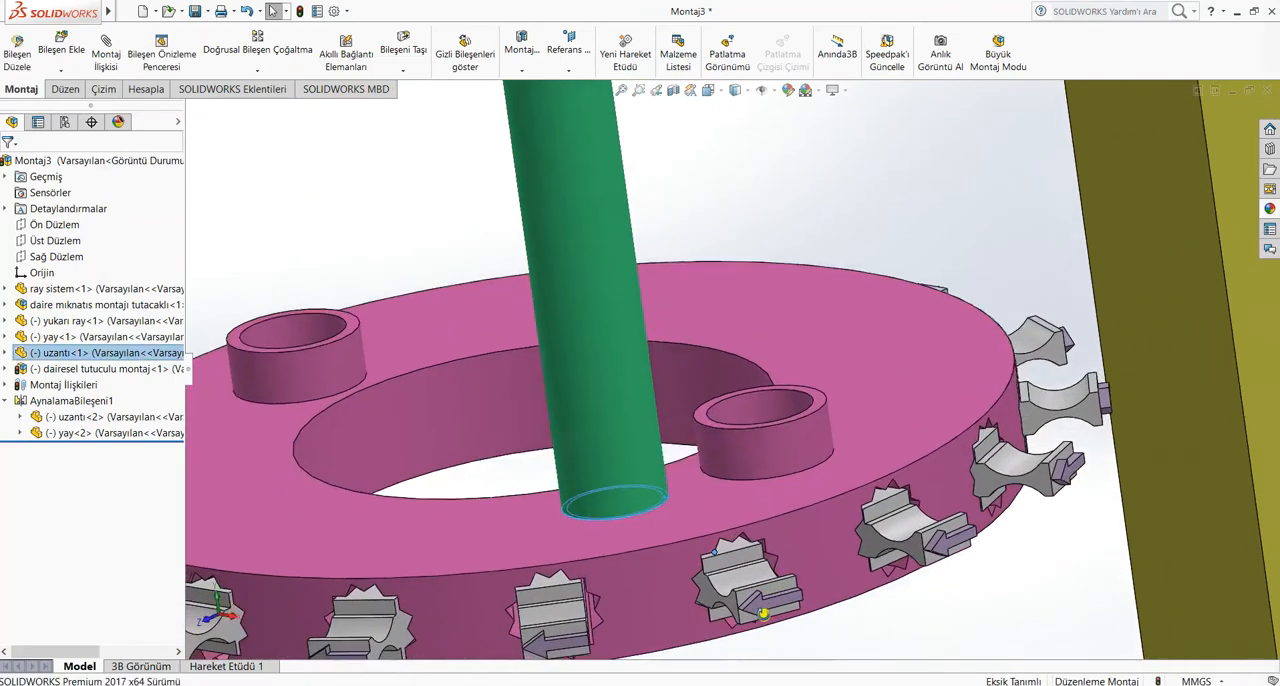
scroll(771, 383, "down", 5)
left_click(744, 352)
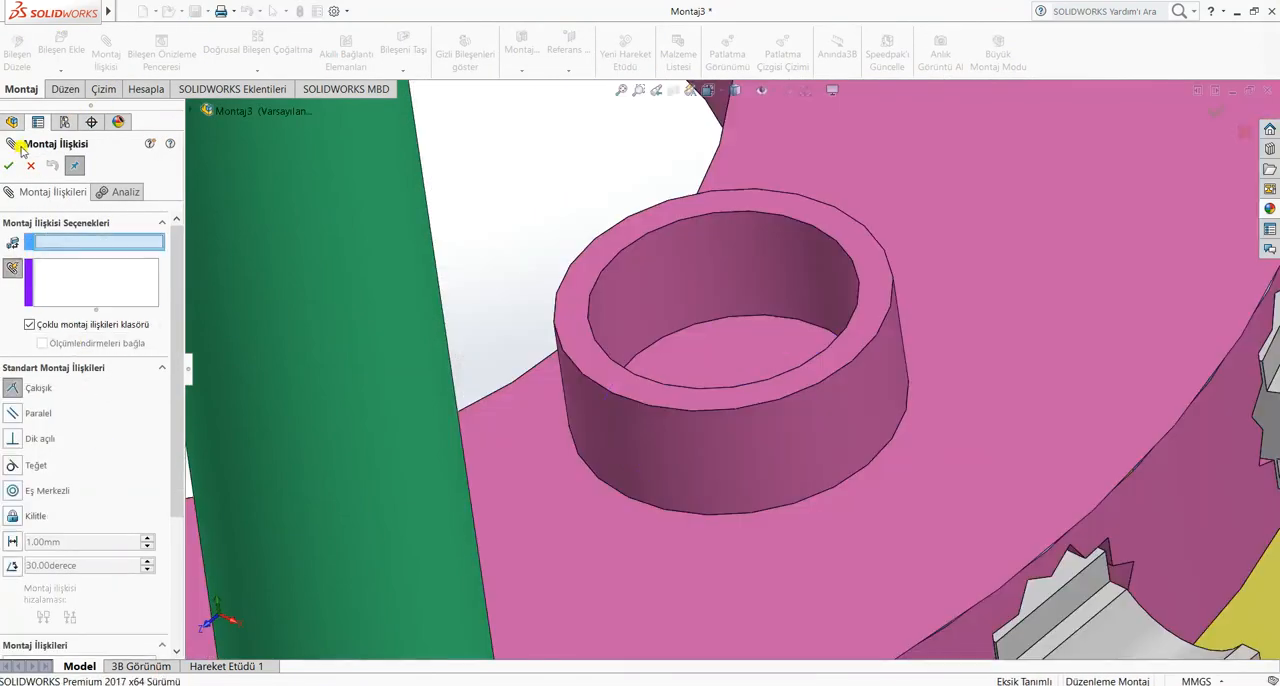
left_click(30, 165)
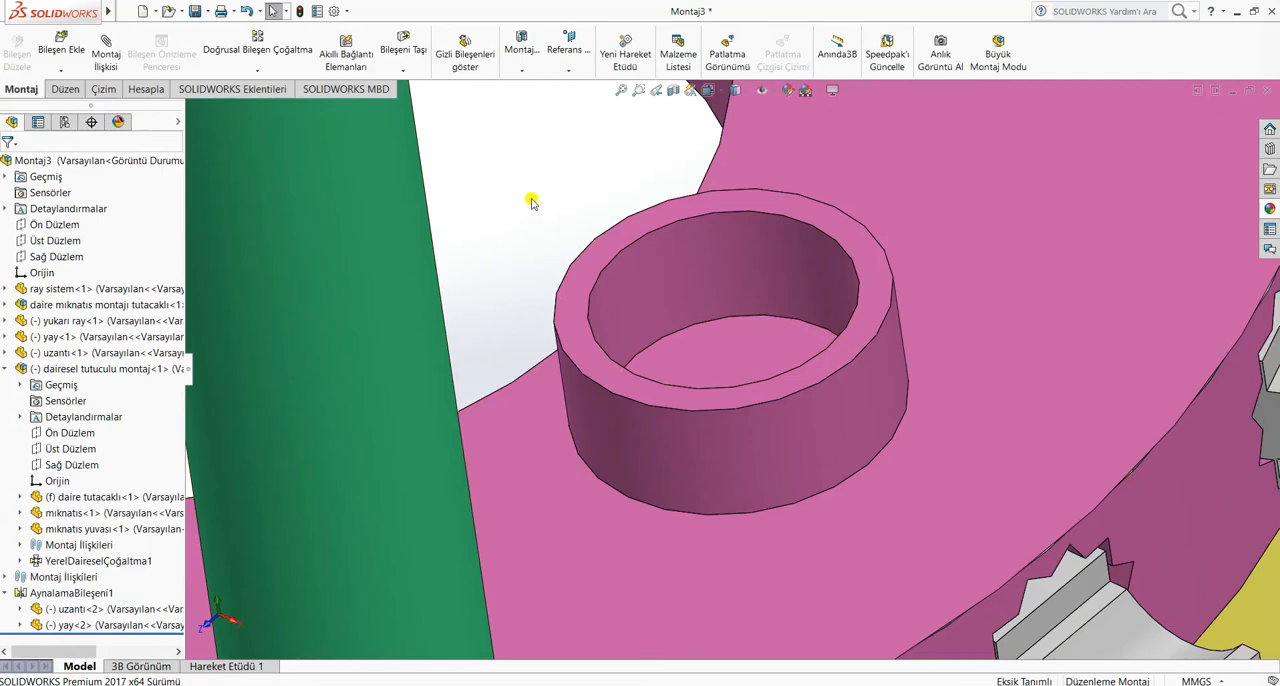
Add a coincident mate between the floor of the holder's socket and the lower end face of the original uzantı tube
left_click(753, 351)
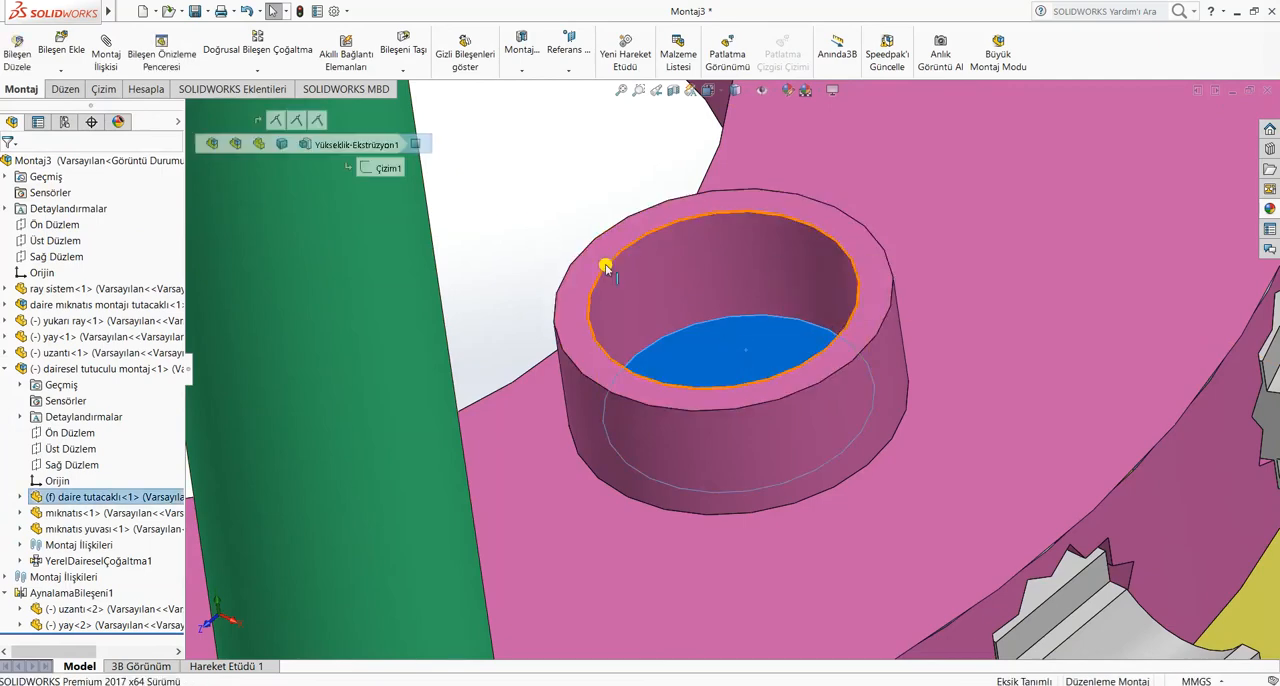
middle_click_drag(532, 304, 569, 157)
scroll(569, 157, "up", 5)
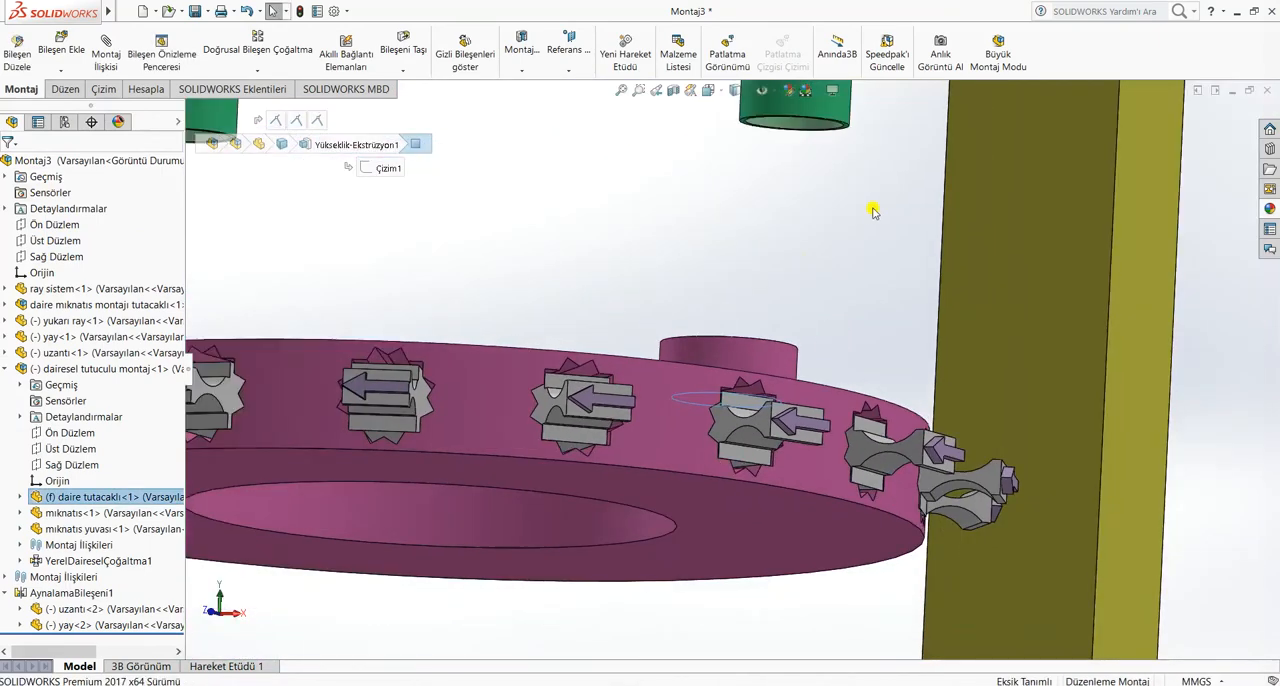
scroll(820, 158, "down", 6)
scroll(800, 155, "down", 2)
left_click(804, 118, "ctrl")
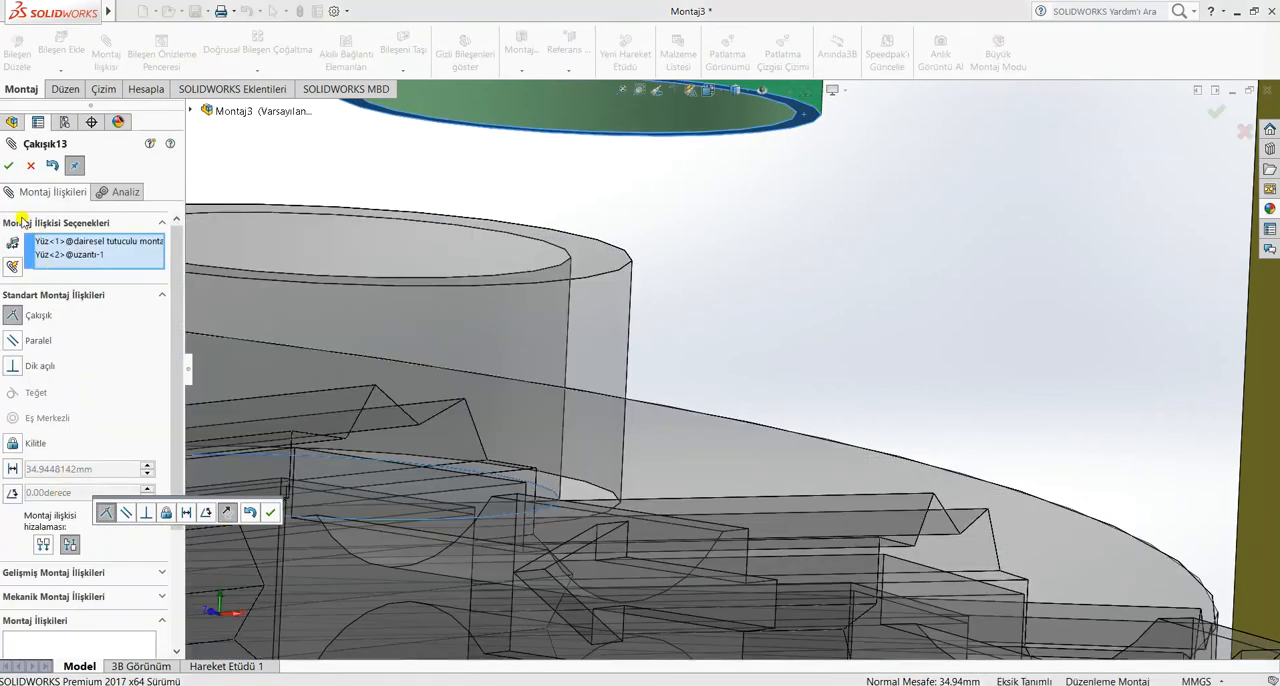
left_click(9, 166)
Add a concentric mate between the original uzantı tube's outer face and the inner face of its holder socket
middle_click_drag(700, 370, 726, 389)
scroll(728, 385, "up", 4)
scroll(754, 297, "down", 4)
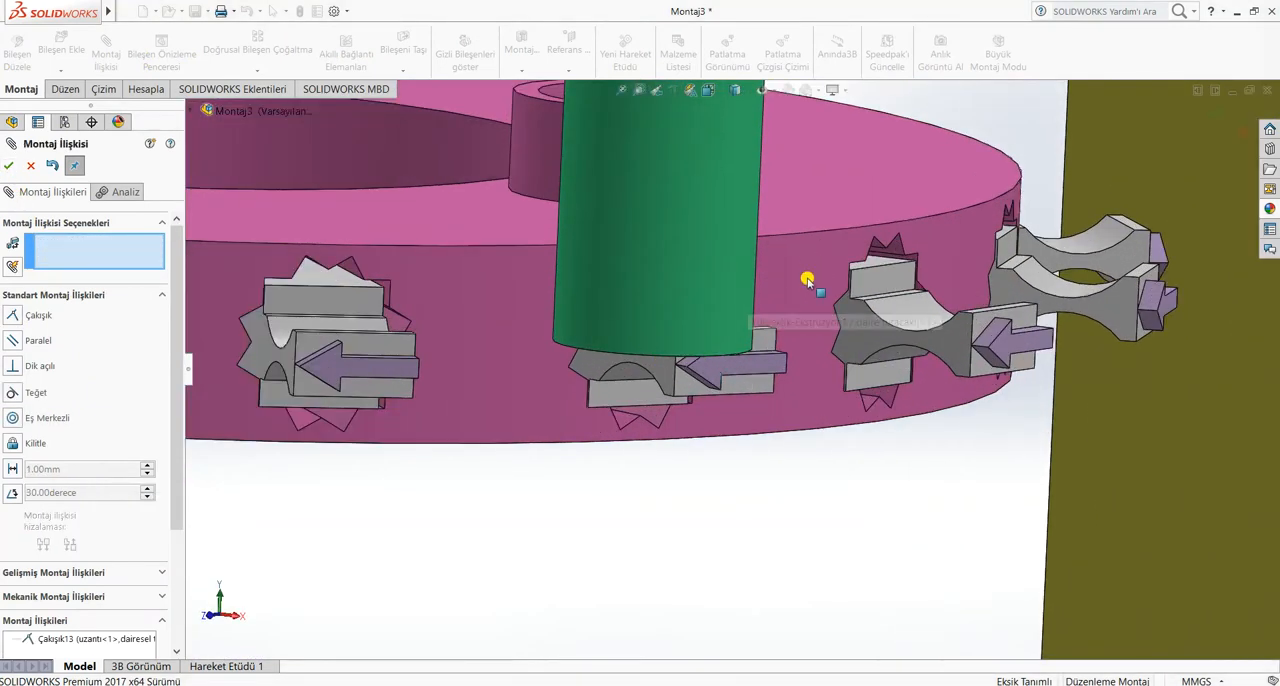
mouse_move(808, 280)
middle_mouse_down()
mouse_move(808, 363)
mouse_move(737, 551)
middle_mouse_up()
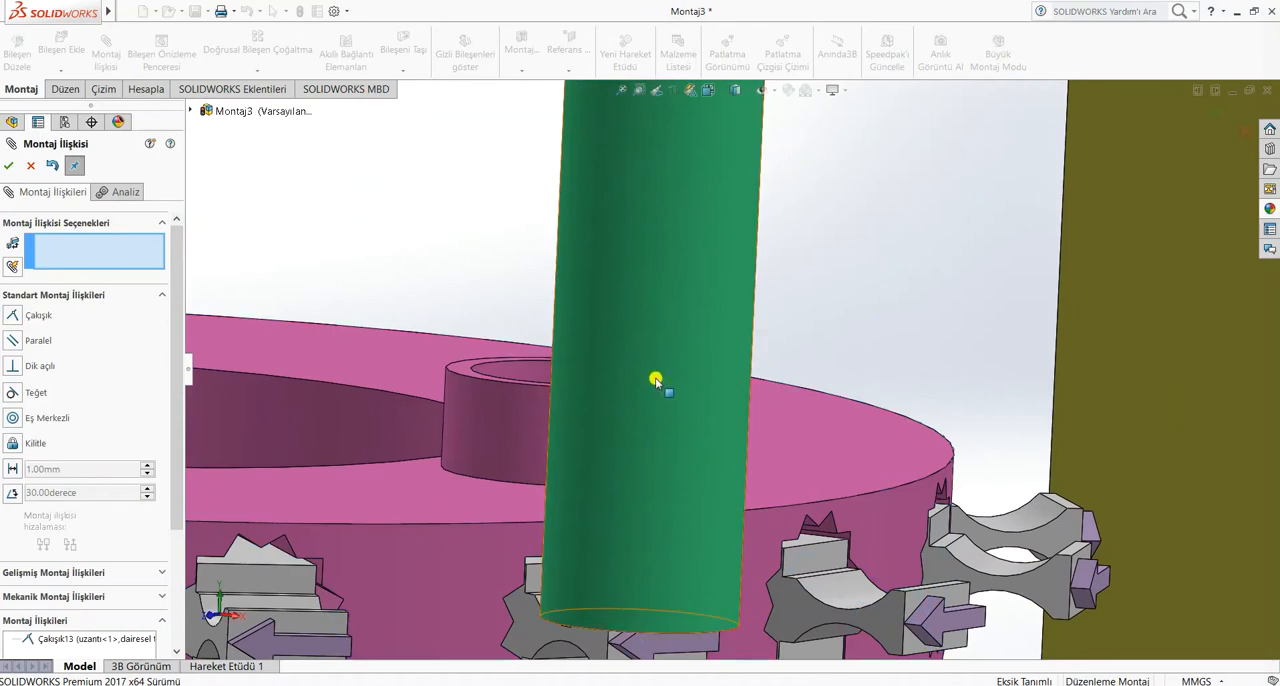
left_click(655, 380)
middle_click_drag(500, 292, 514, 312)
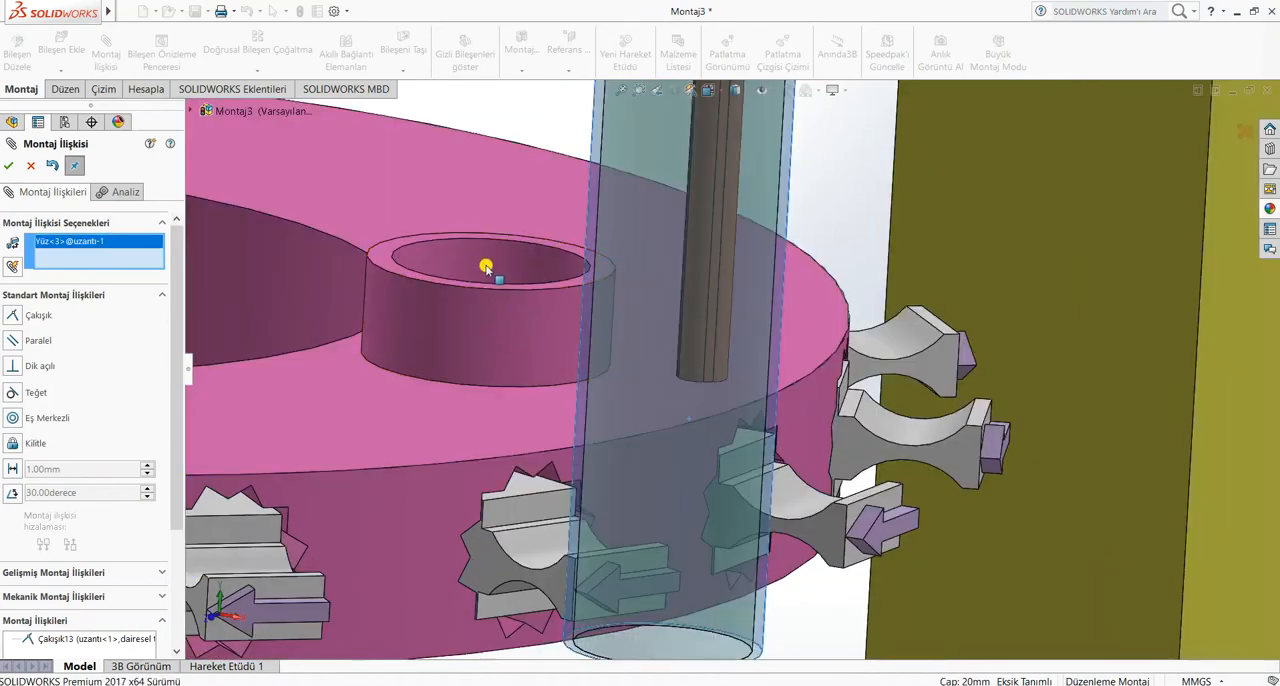
left_click(480, 260)
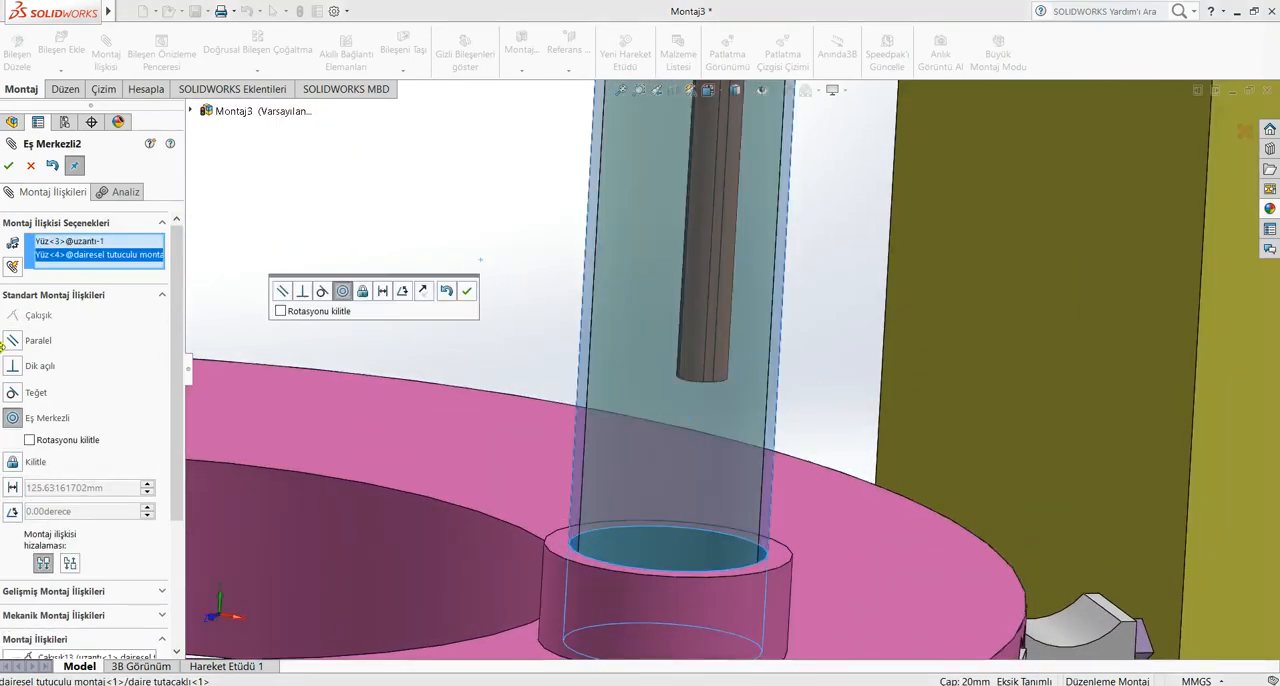
left_click(9, 166)
Add a concentric mate between the mirrored uzantı tube's outer face and the inner face of its holder socket
scroll(237, 294, "up", 5)
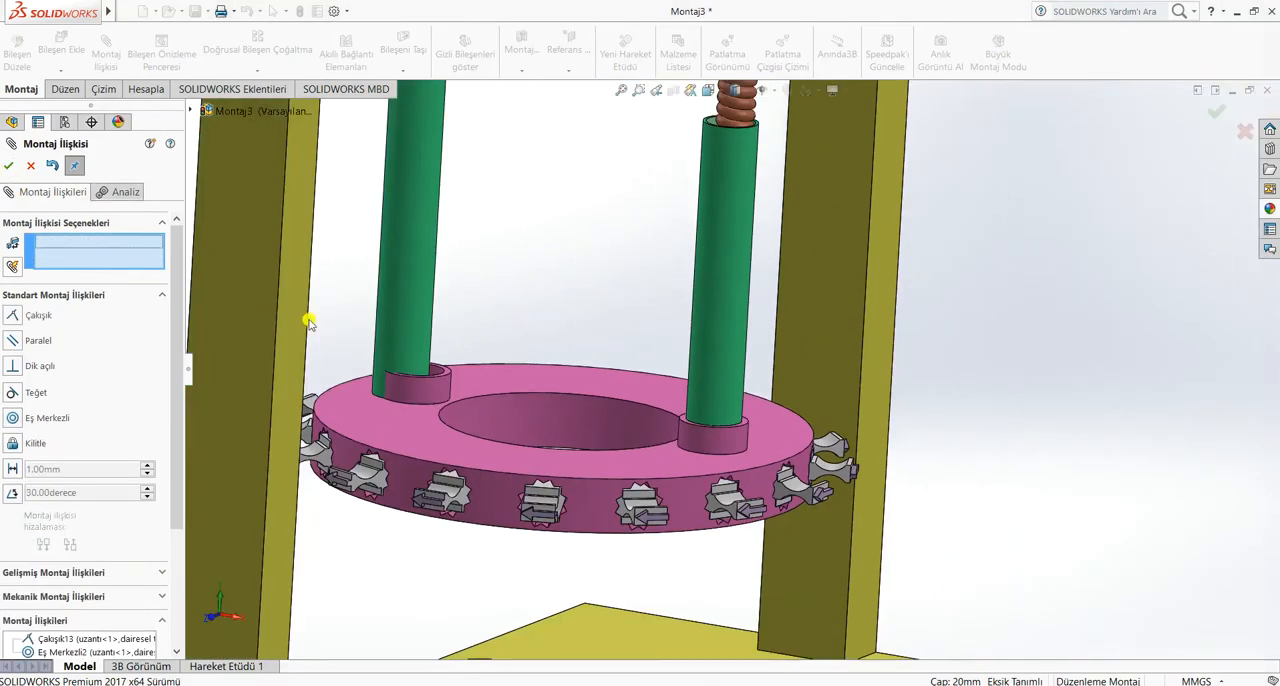
scroll(345, 344, "down", 8)
scroll(345, 344, "down", 2)
scroll(283, 362, "up", 5)
scroll(290, 320, "down", 7)
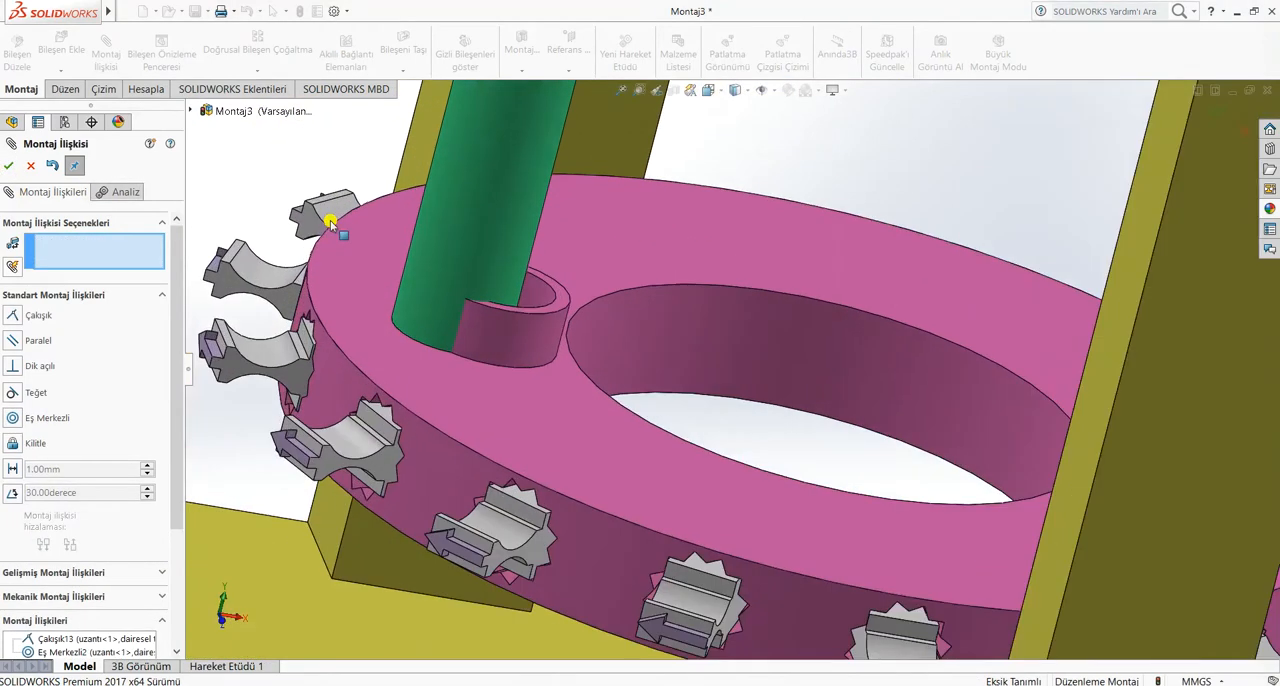
left_click(452, 243)
left_click(530, 288)
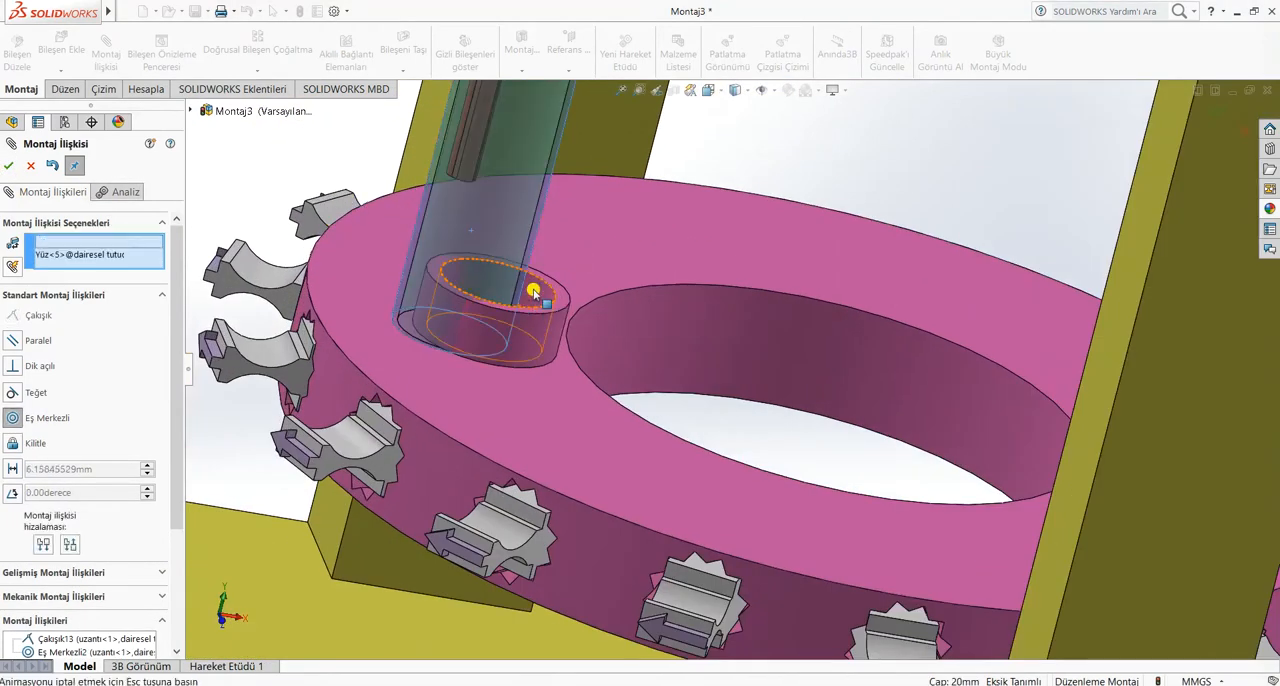
left_click(11, 167)
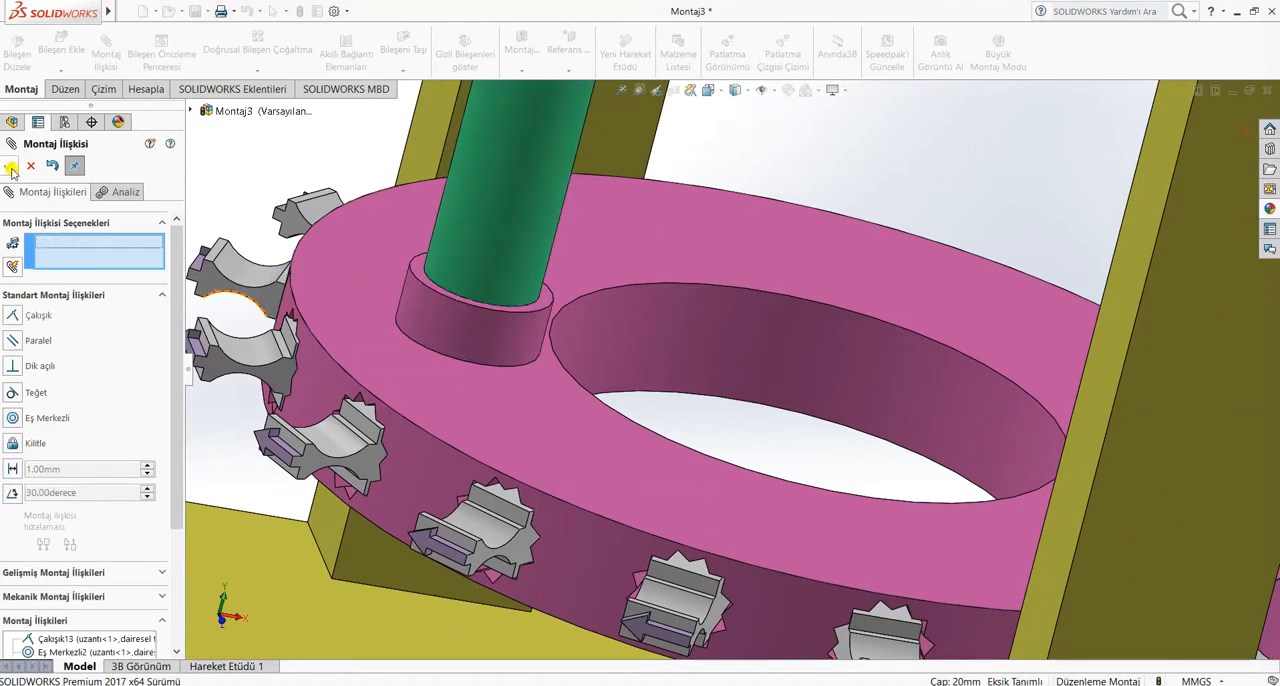
left_click(11, 167)
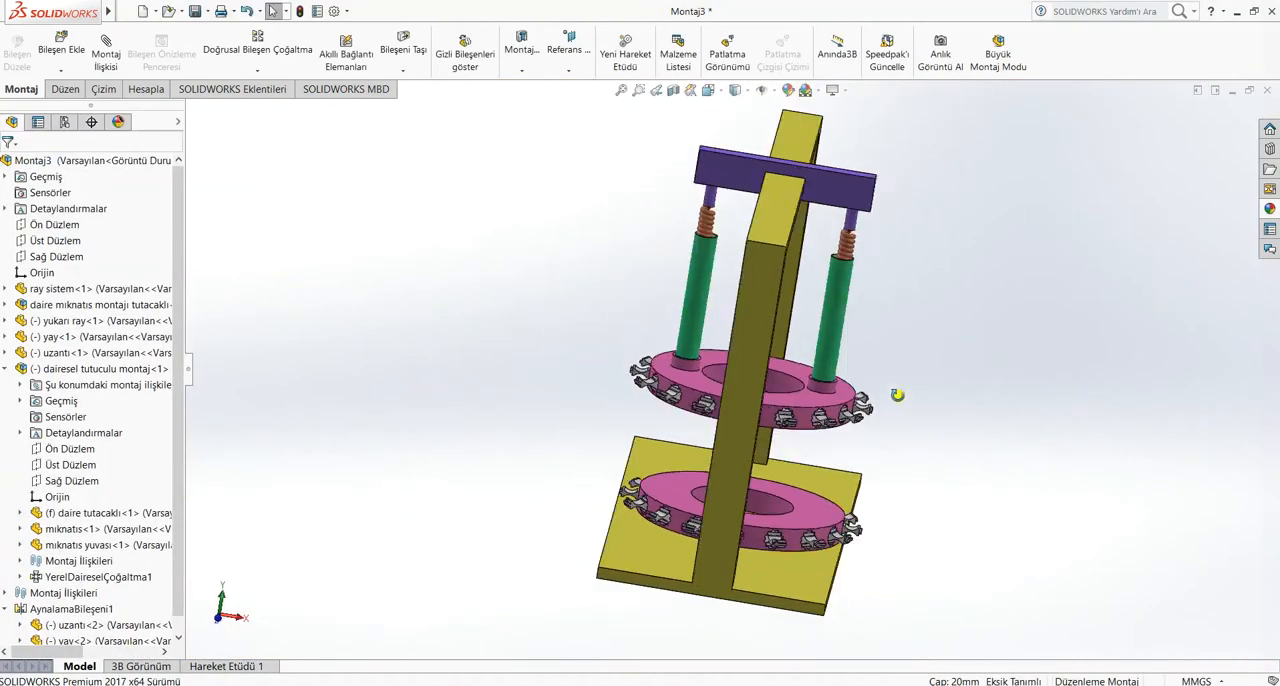
Test the mechanism by sliding the yukarı ray carriage along the frame and moving the original uzantı tube vertically
left_click_drag(831, 195, 784, 232)
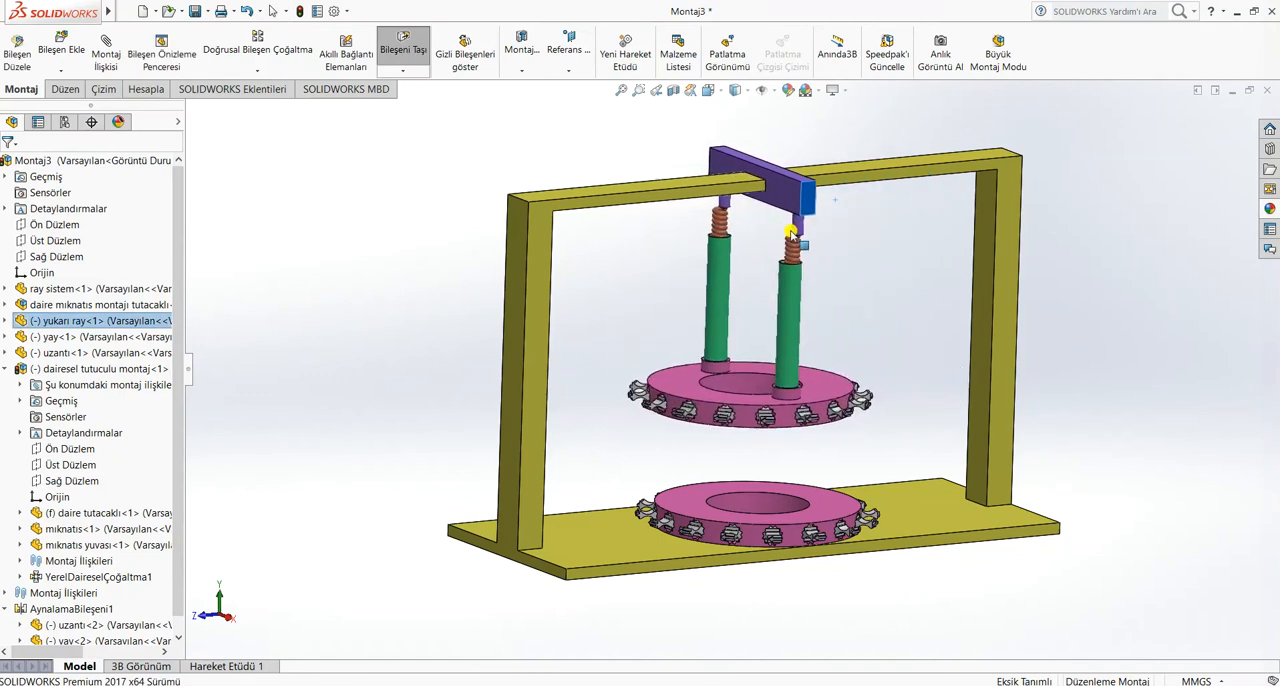
key("Escape")
scroll(862, 342, "down", 2)
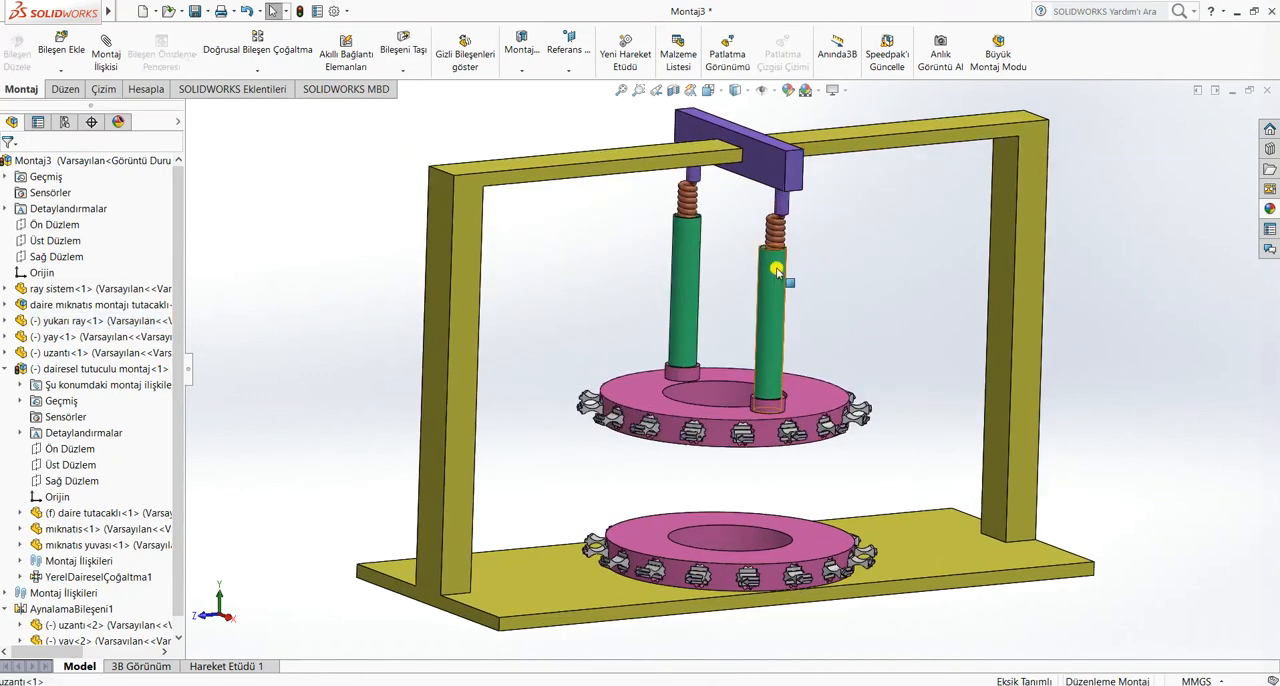
left_click_drag(776, 270, 783, 313)
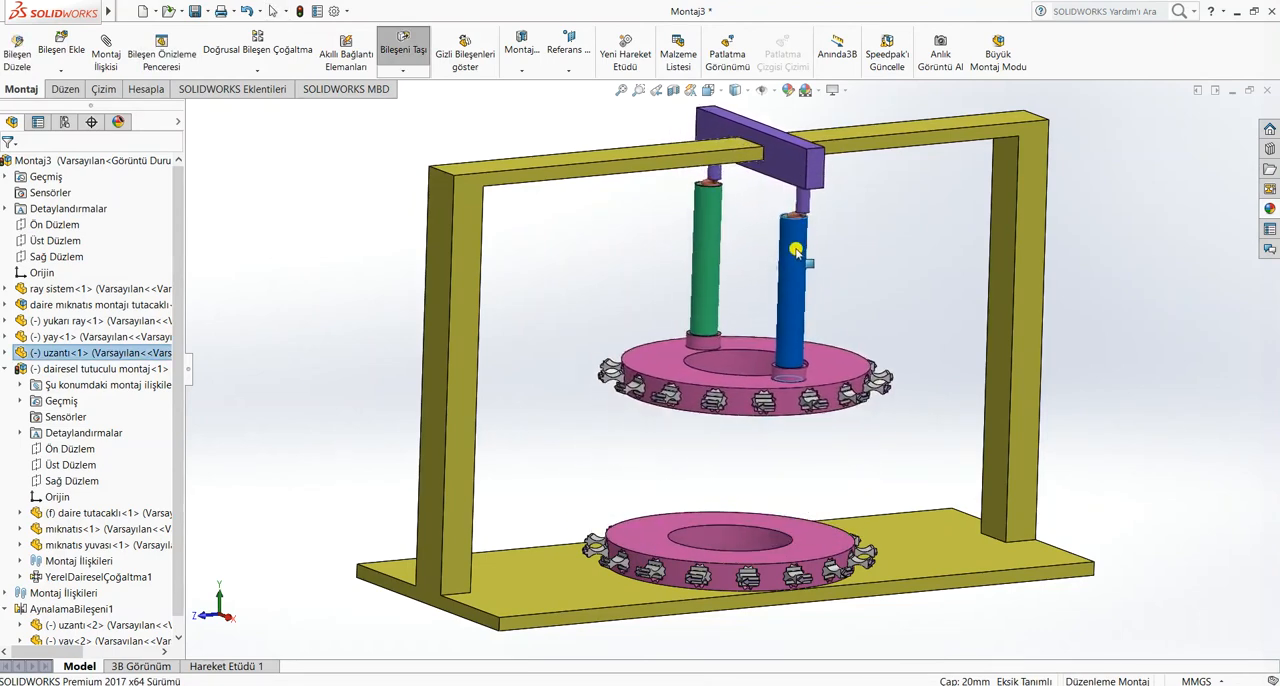
key("Escape")
Test the spring travel by lowering the uzantı tubes, moving the original and mirrored springs, and raising the tubes again
scroll(870, 259, "down", 3)
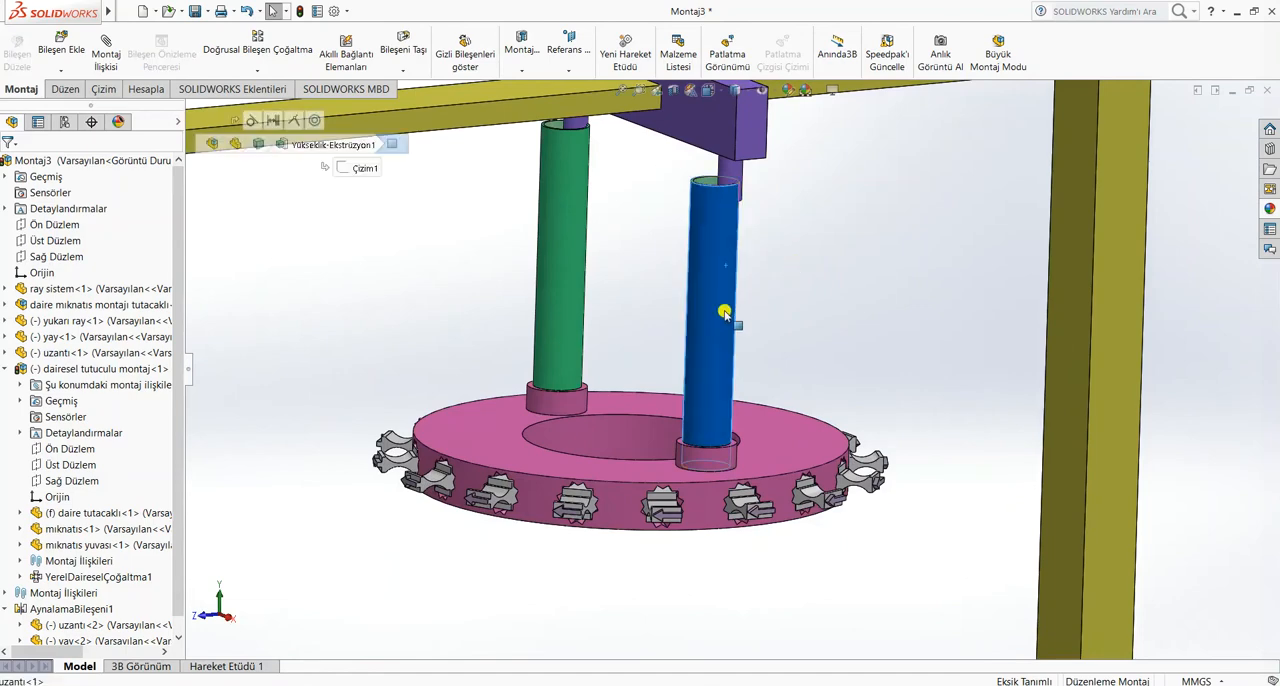
left_click_drag(726, 320, 723, 414)
left_click_drag(745, 226, 757, 229)
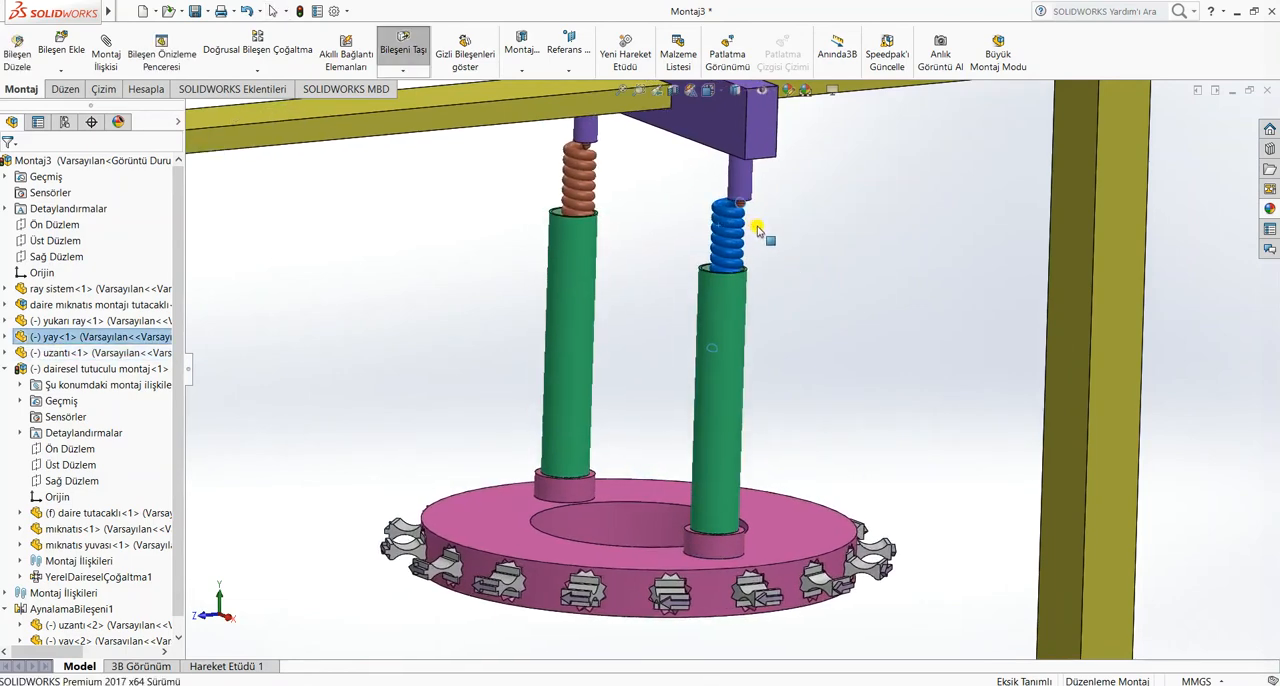
middle_click_drag(772, 279, 675, 257)
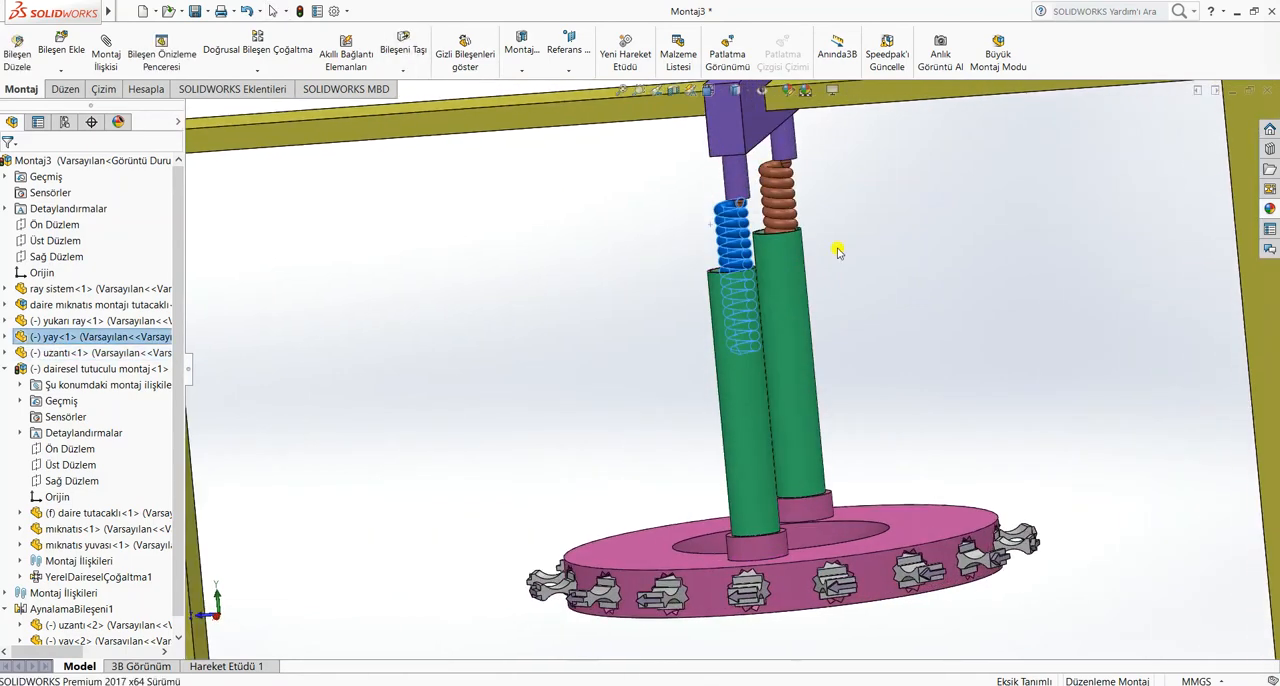
left_click(838, 246)
left_click_drag(785, 195, 677, 308)
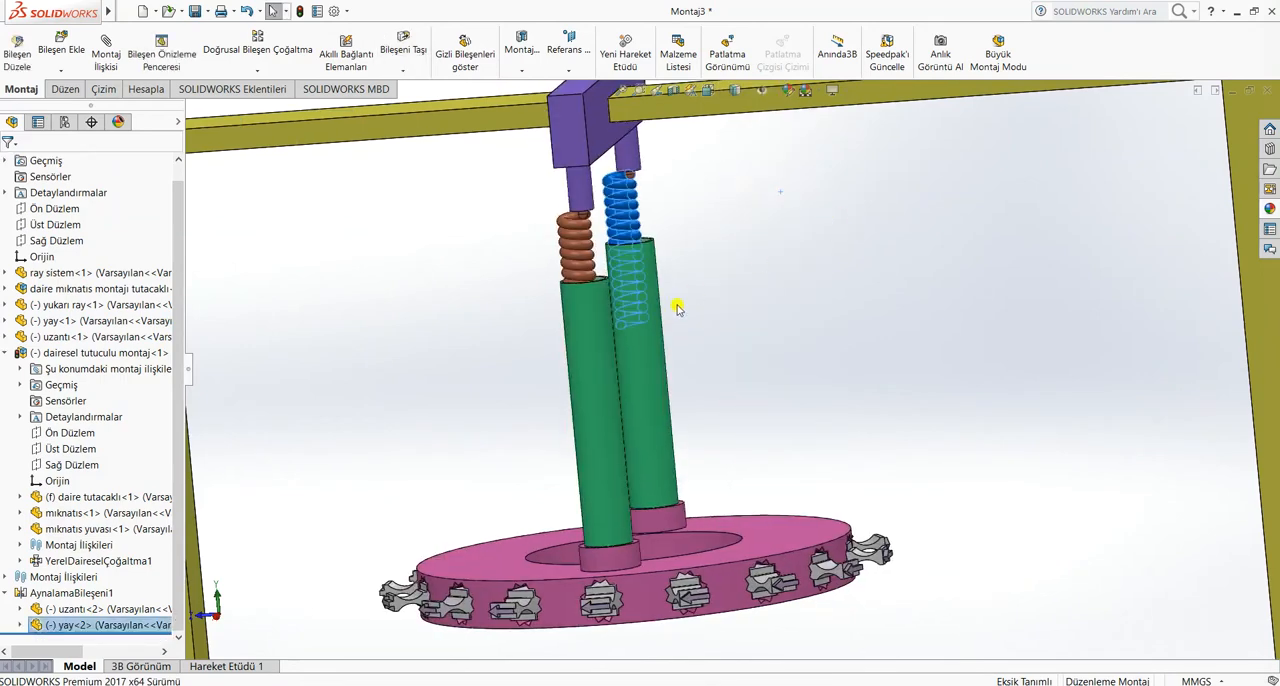
left_click_drag(605, 349, 628, 188)
Test the combined motion by moving the original uzantı tube down, up and along the frame above the lower ring
scroll(809, 292, "up", 4)
left_click(740, 345)
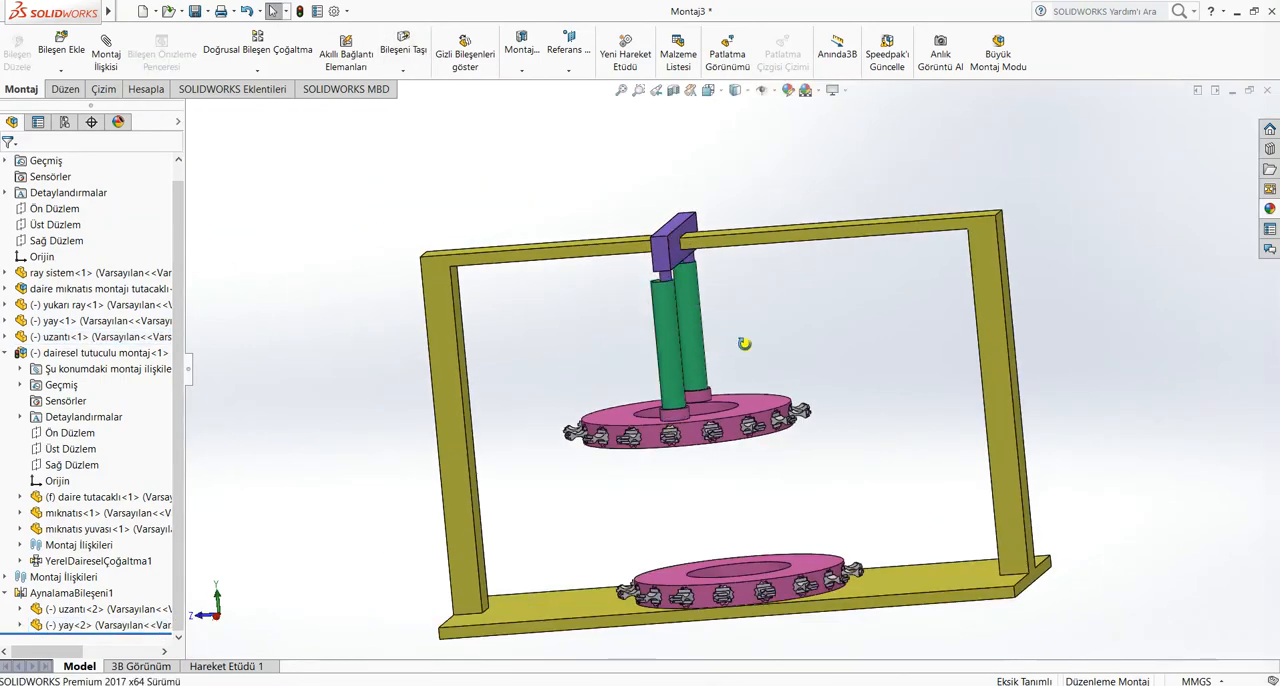
middle_click_drag(746, 343, 769, 341)
scroll(757, 321, "down", 3)
scroll(696, 350, "up", 2)
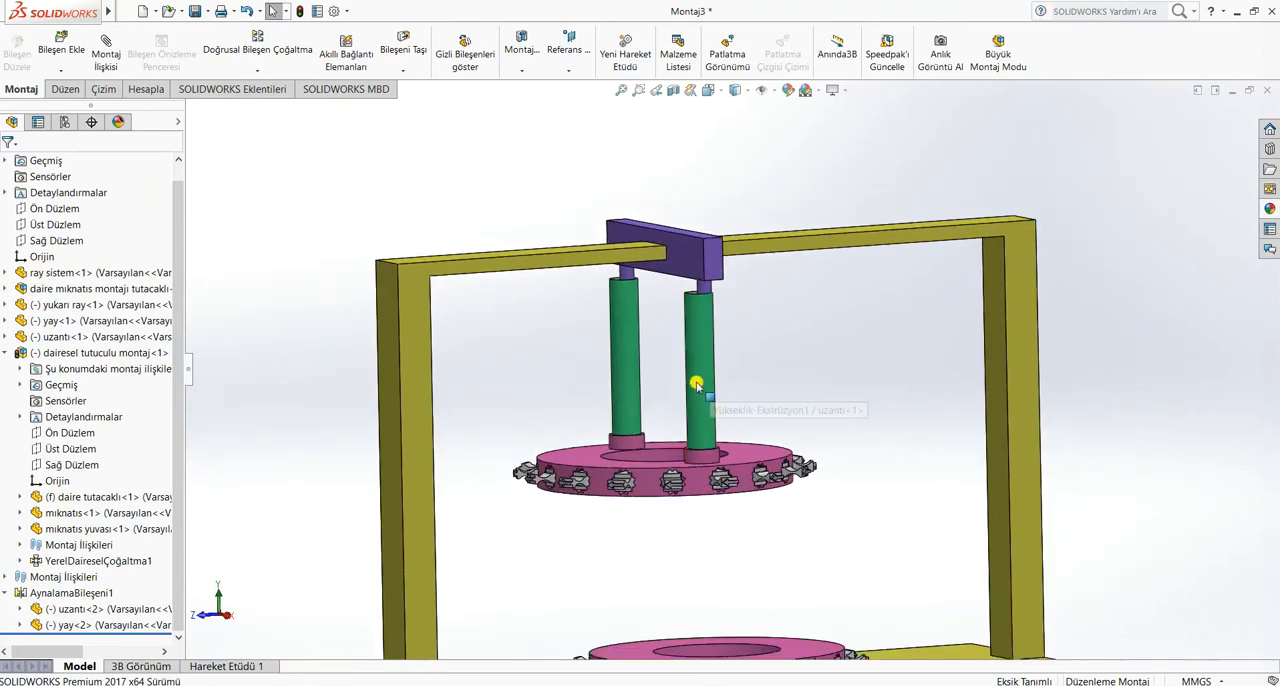
scroll(744, 414, "up", 3)
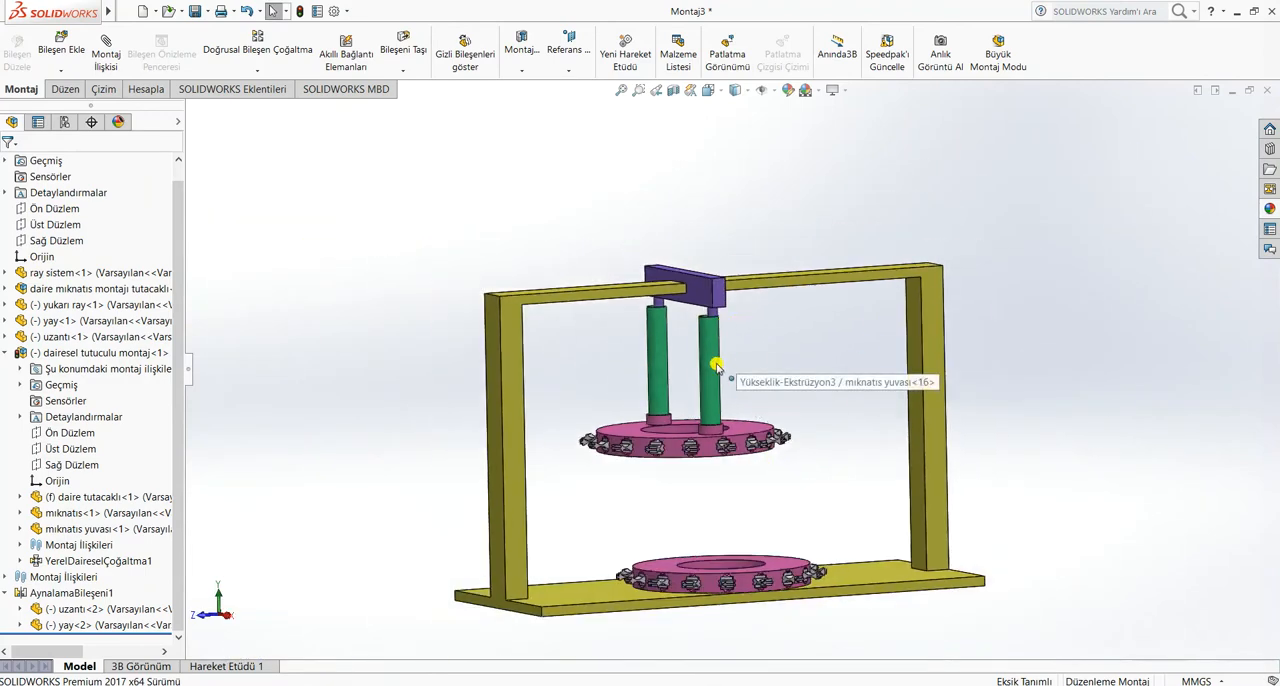
left_click_drag(707, 378, 661, 410)
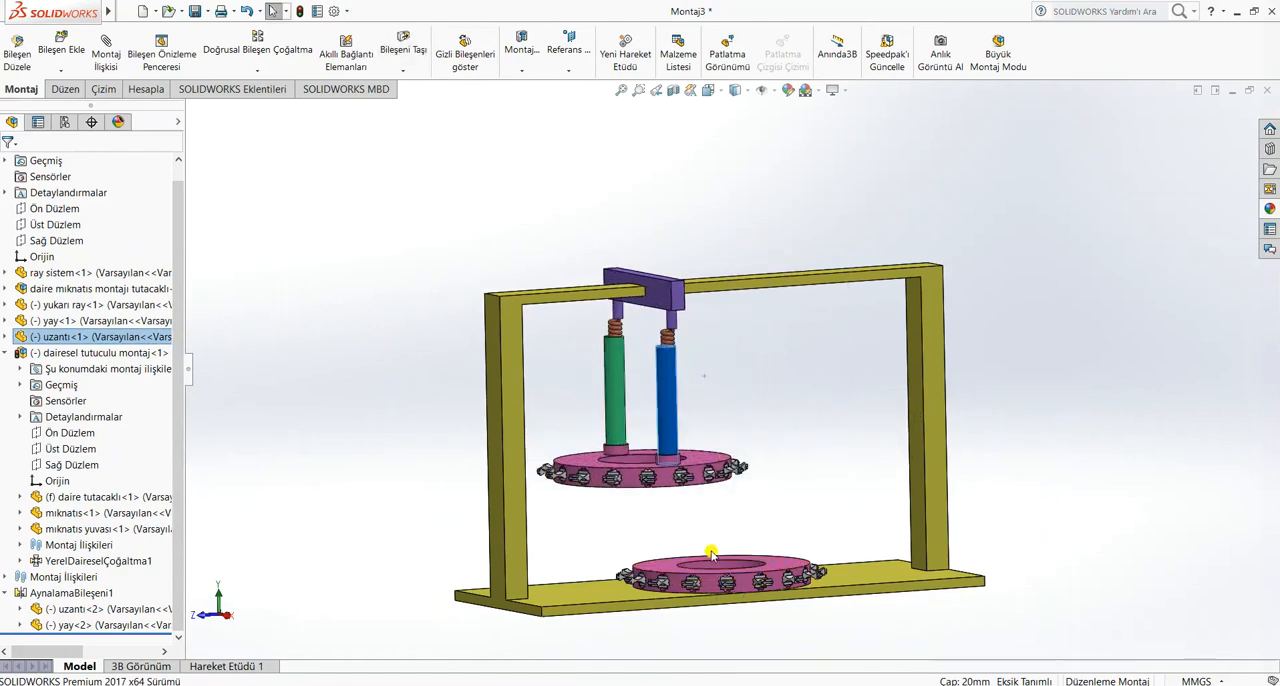
middle_click_drag(754, 531, 714, 570)
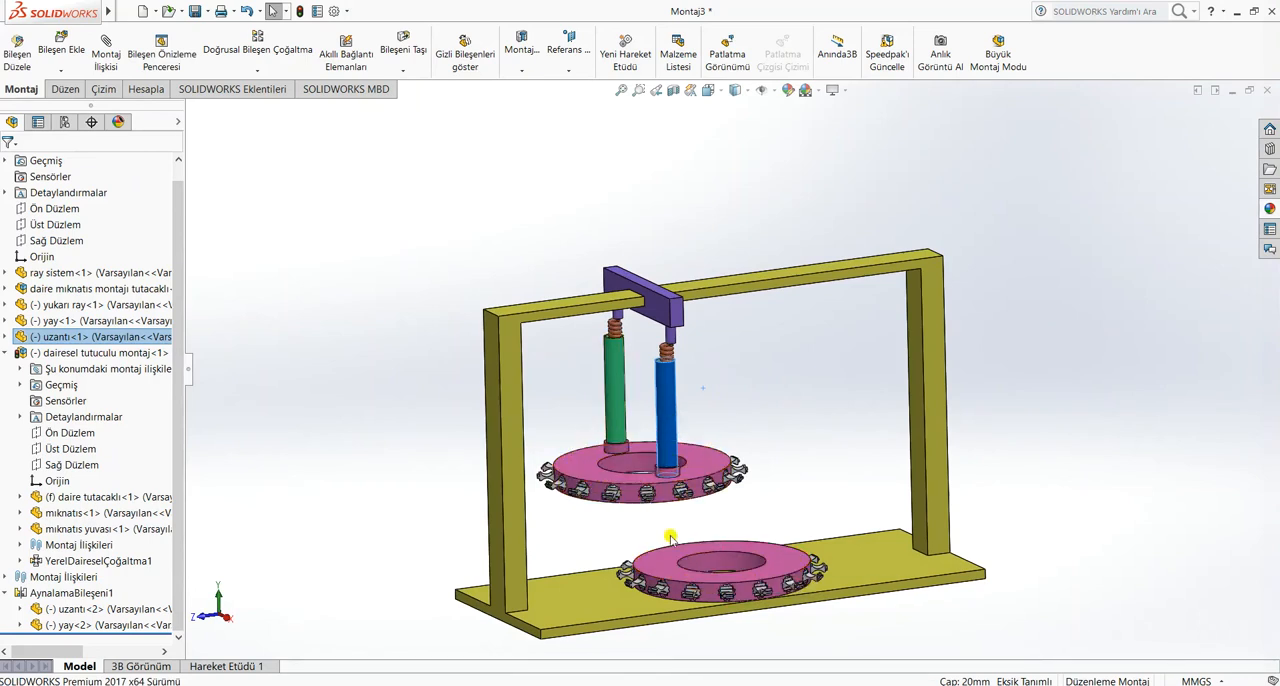
left_click_drag(645, 437, 718, 412)
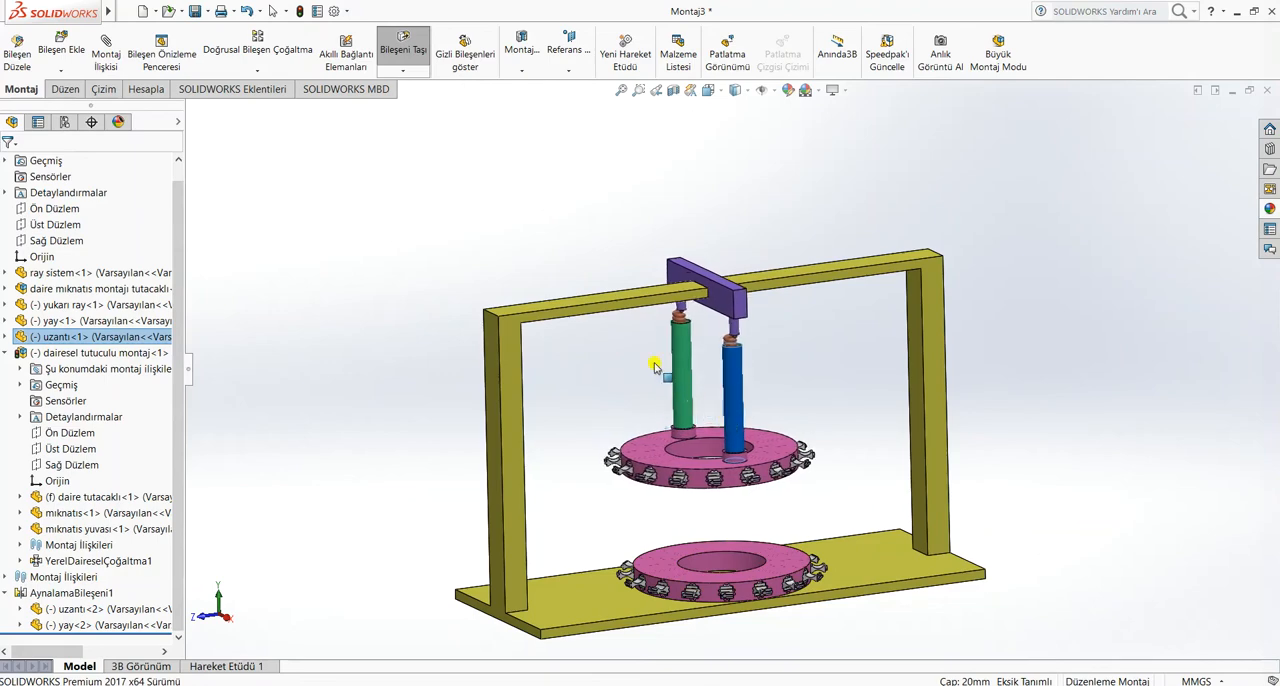
Insert the -test-tube-rack- assembly and place it over the opening of the lower magnet ring
left_click(646, 388)
scroll(646, 388, "up", 1)
left_click(61, 50)
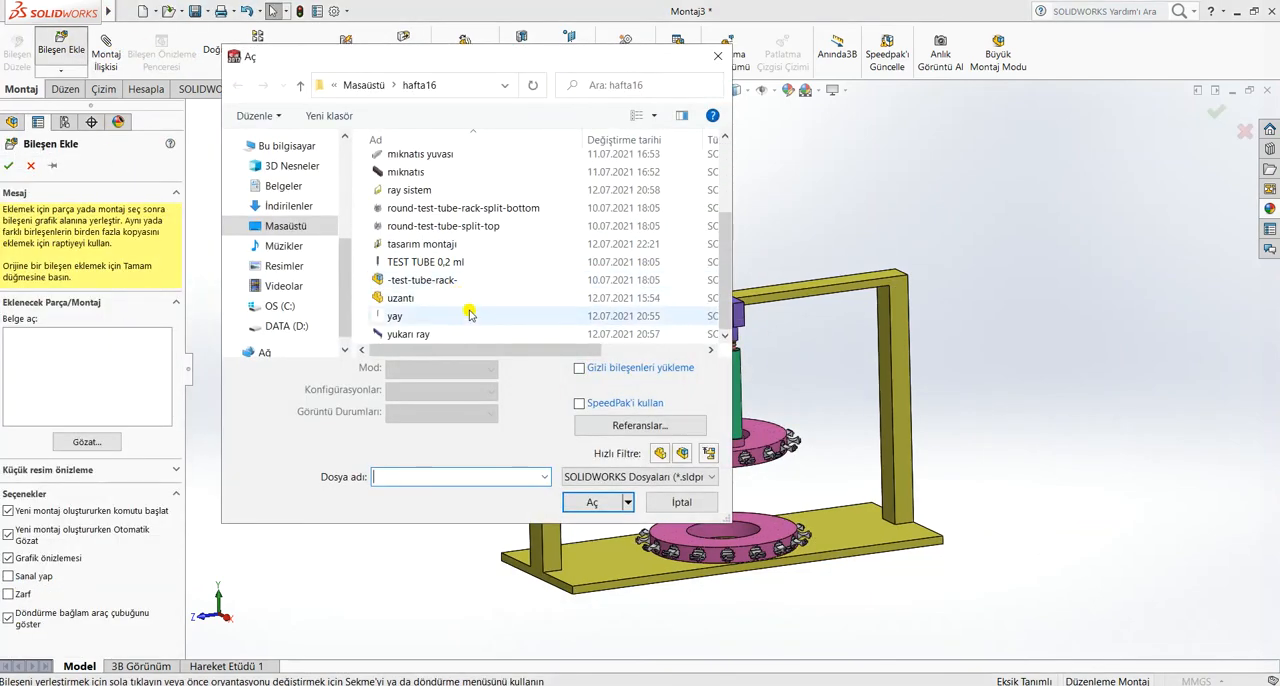
left_click(463, 282)
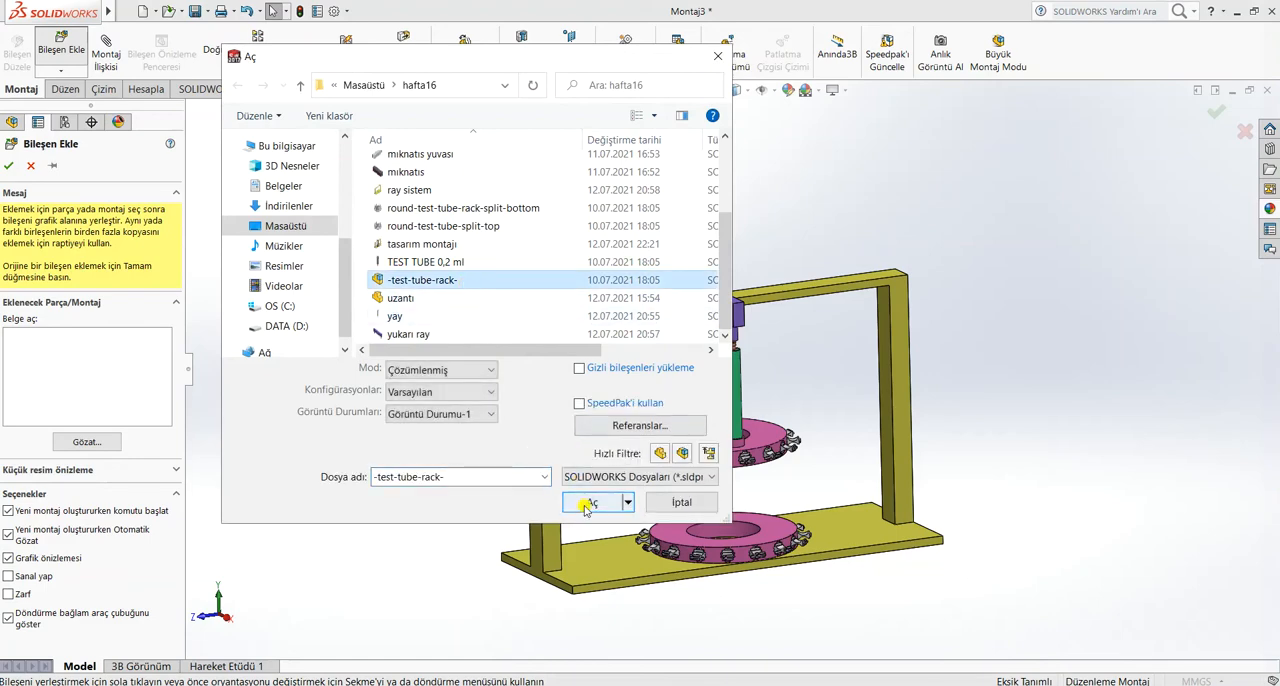
left_click(590, 503)
scroll(740, 515, "down", 1)
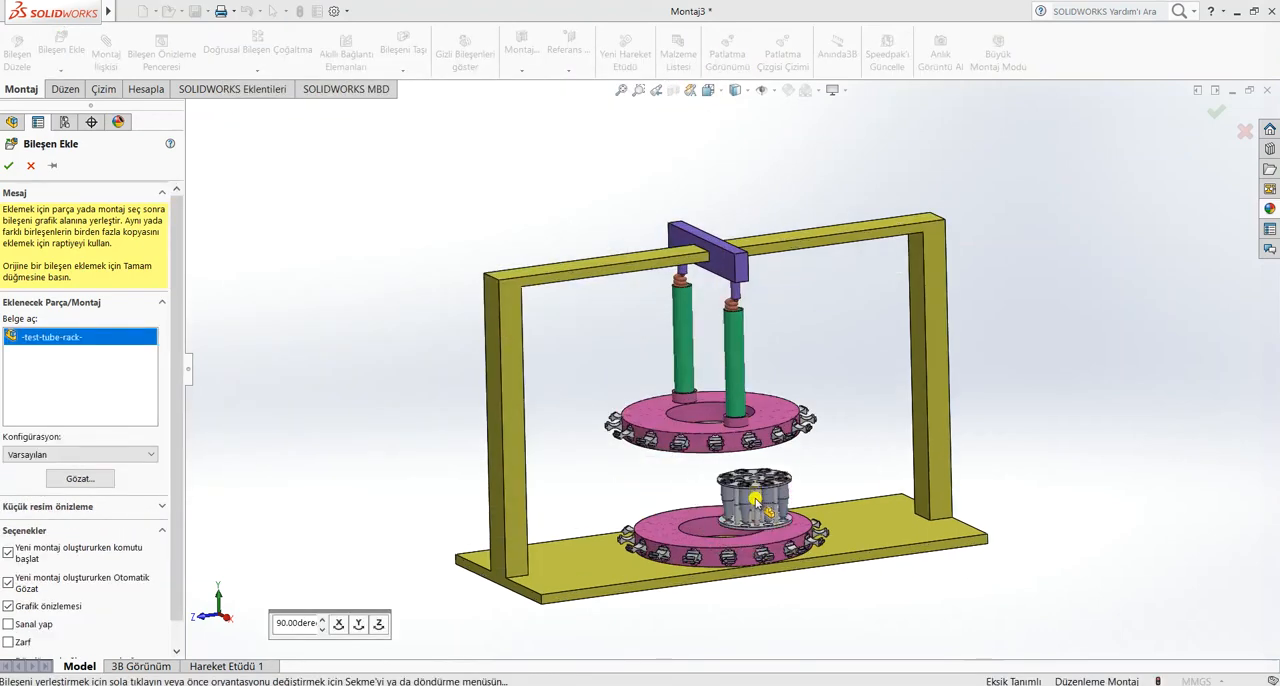
scroll(755, 500, "down", 3)
scroll(675, 474, "down", 2)
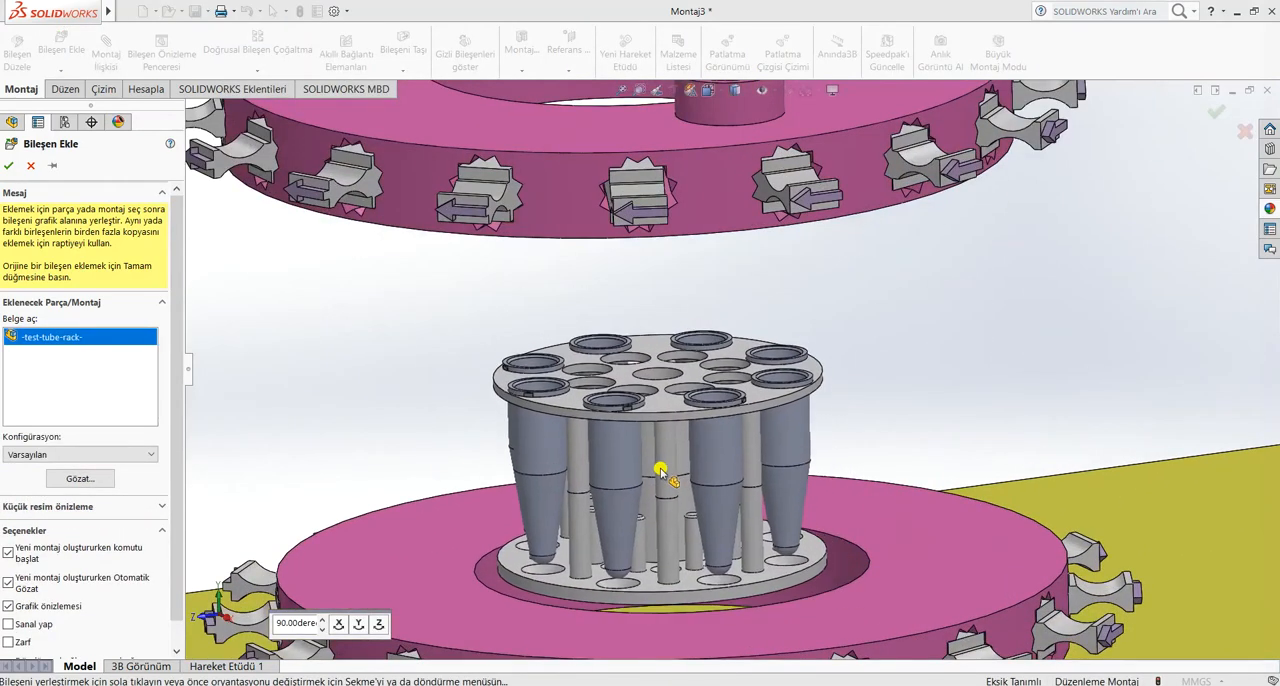
left_click(816, 441)
Add a concentric mate between the test tube rack's top disc edge and the inner face of the lower magnet ring
scroll(842, 440, "up", 1)
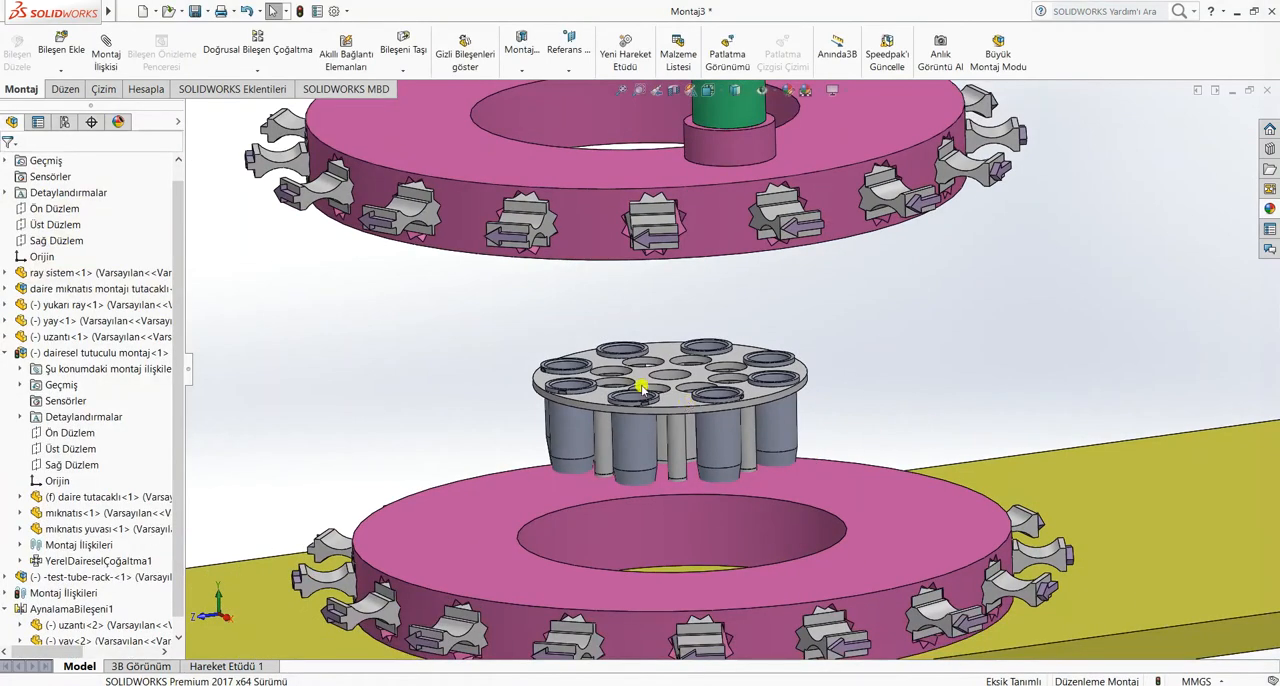
left_click(681, 411)
left_click(700, 519, "ctrl")
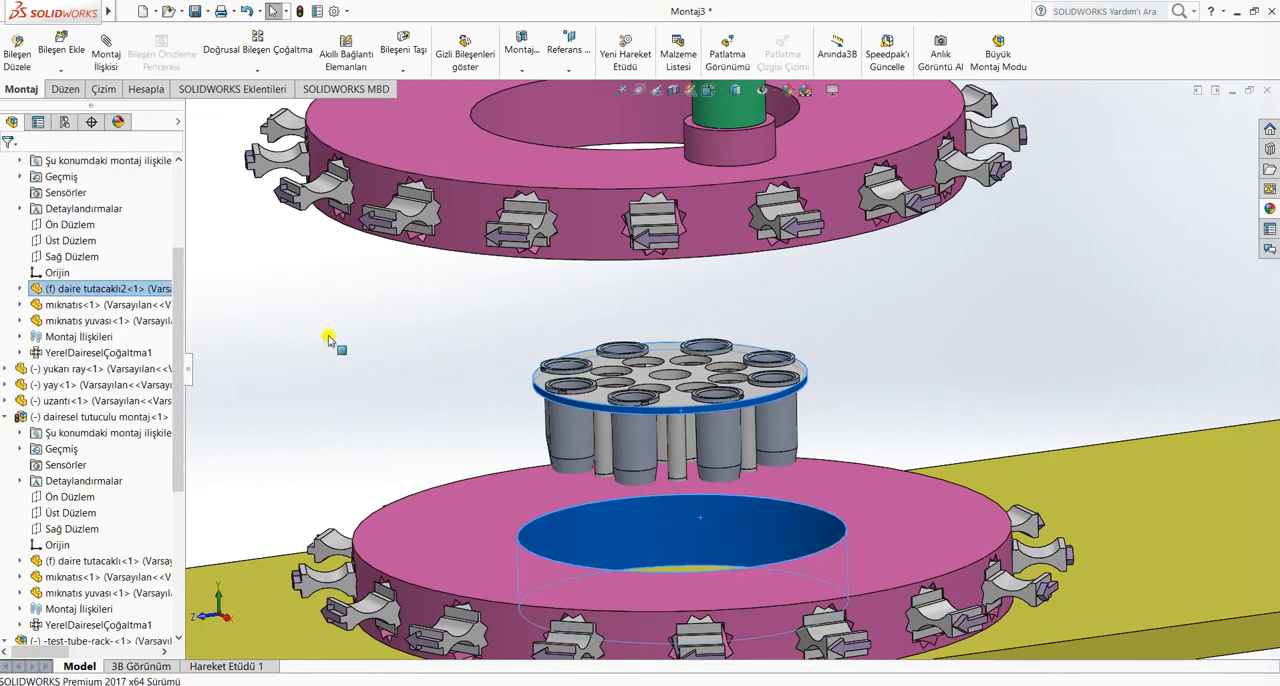
left_click(103, 46)
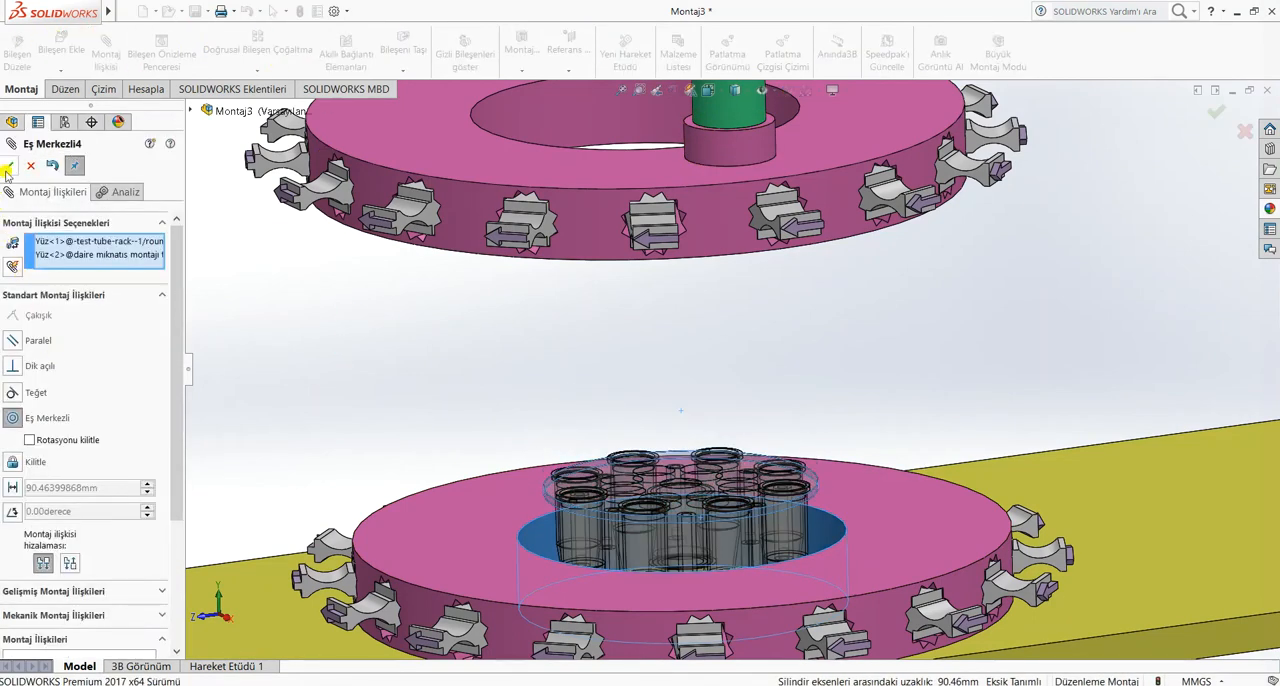
left_click(7, 168)
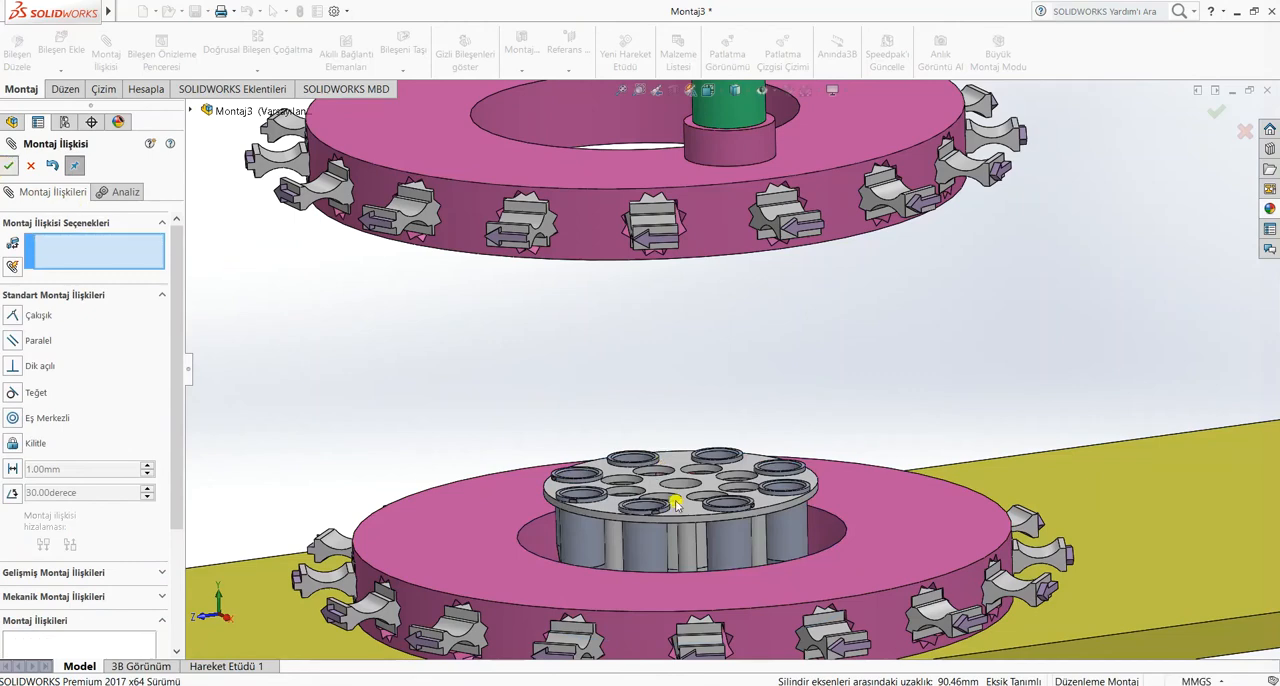
key("Escape")
Raise the test tube rack along its axis until its base disc sits inside the lower ring's opening
left_click_drag(680, 495, 692, 438)
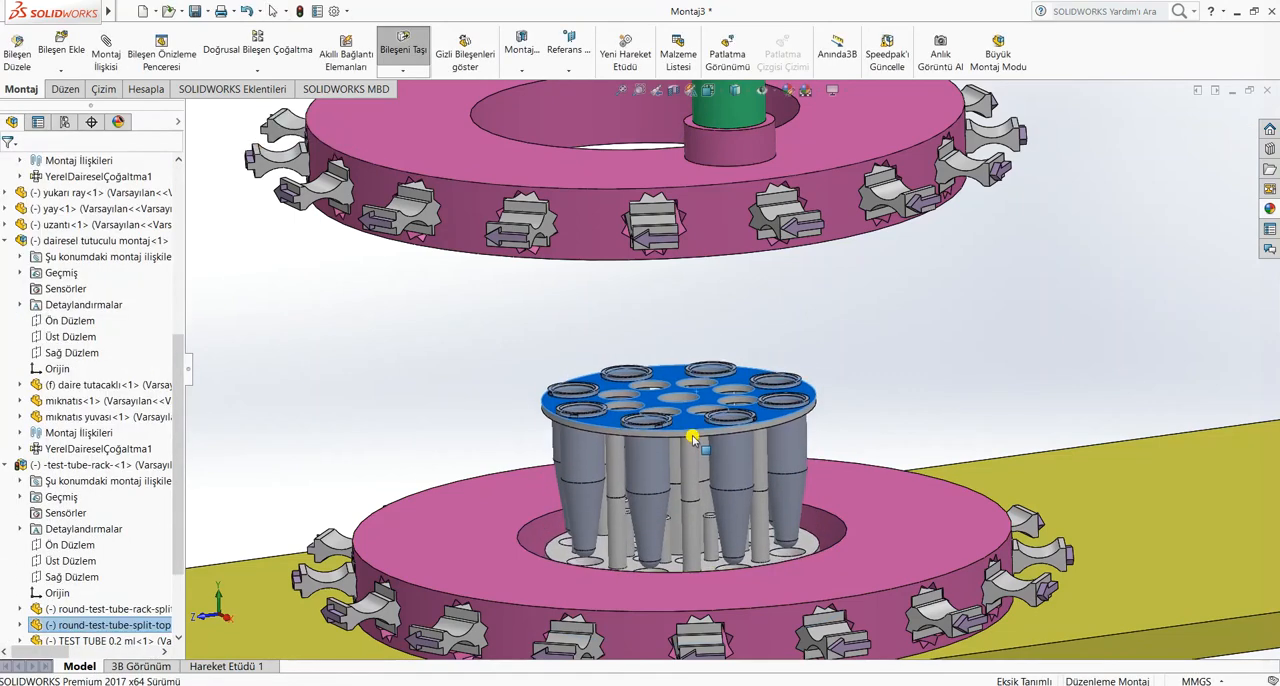
scroll(752, 406, "up", 6)
scroll(740, 338, "down", 2)
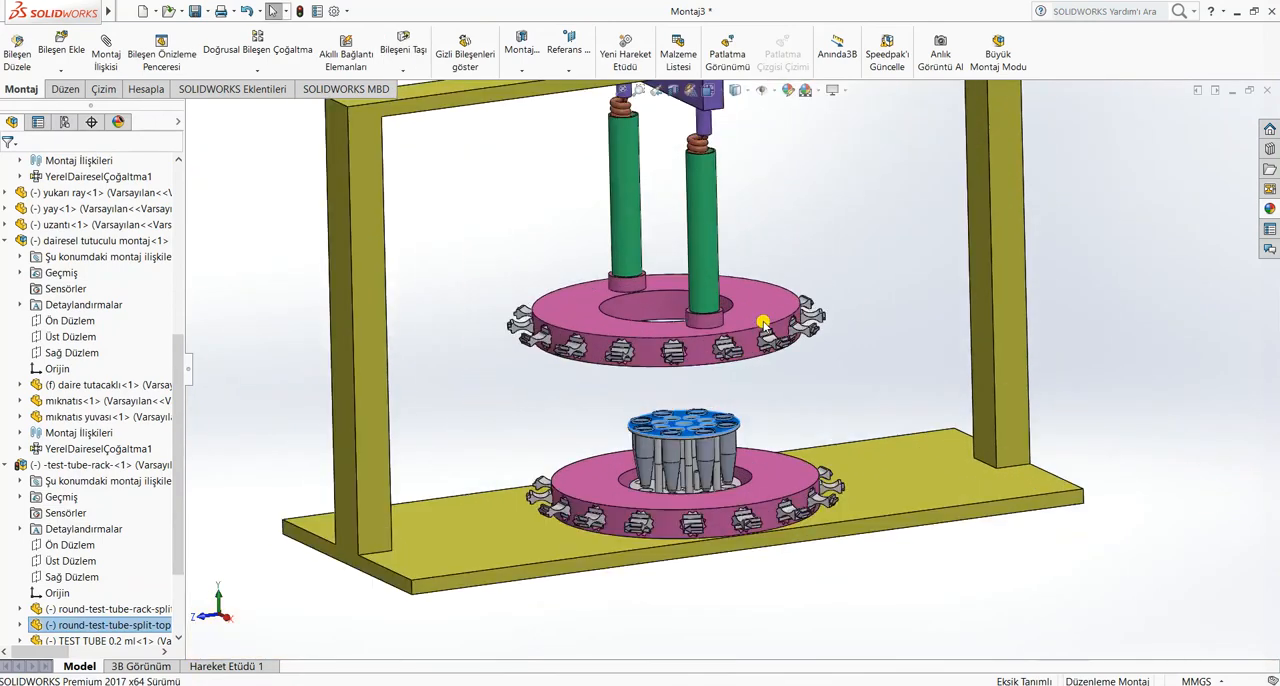
left_click(773, 242)
Slide the yukarı ray carriage along the frame, and use the original uzantı tube to bring it back past the rack
scroll(780, 223, "up", 4)
scroll(652, 280, "down", 4)
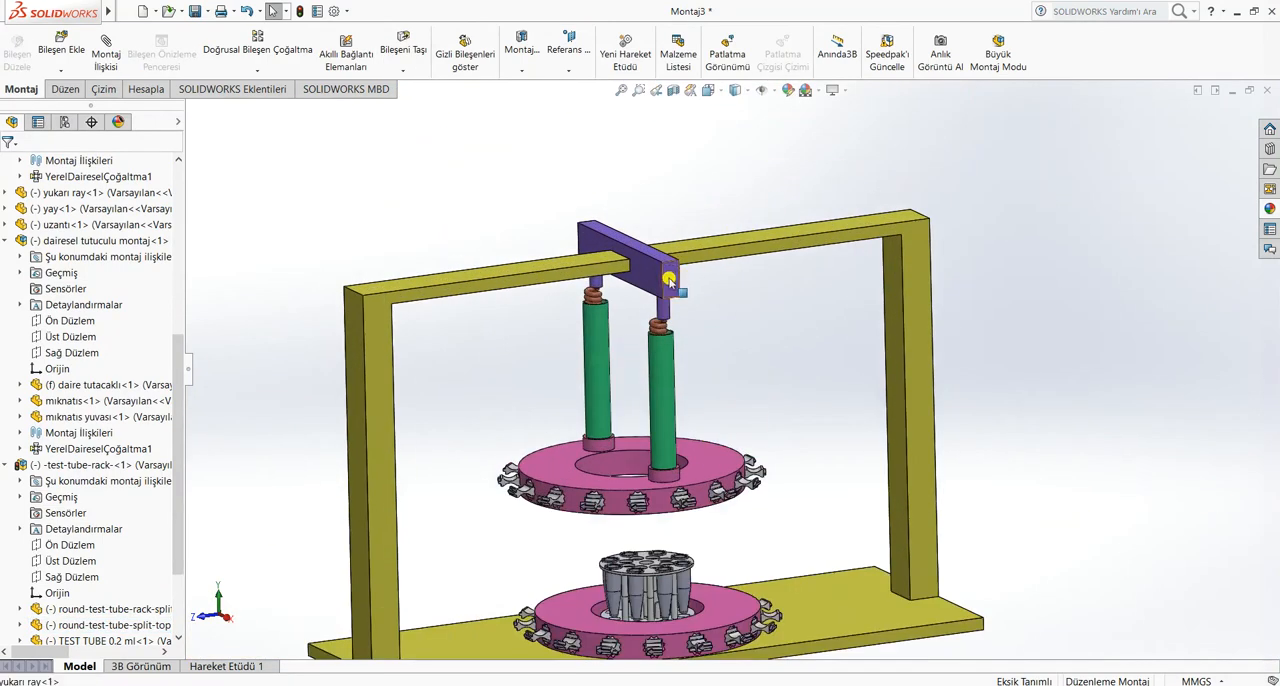
left_click_drag(669, 280, 543, 328)
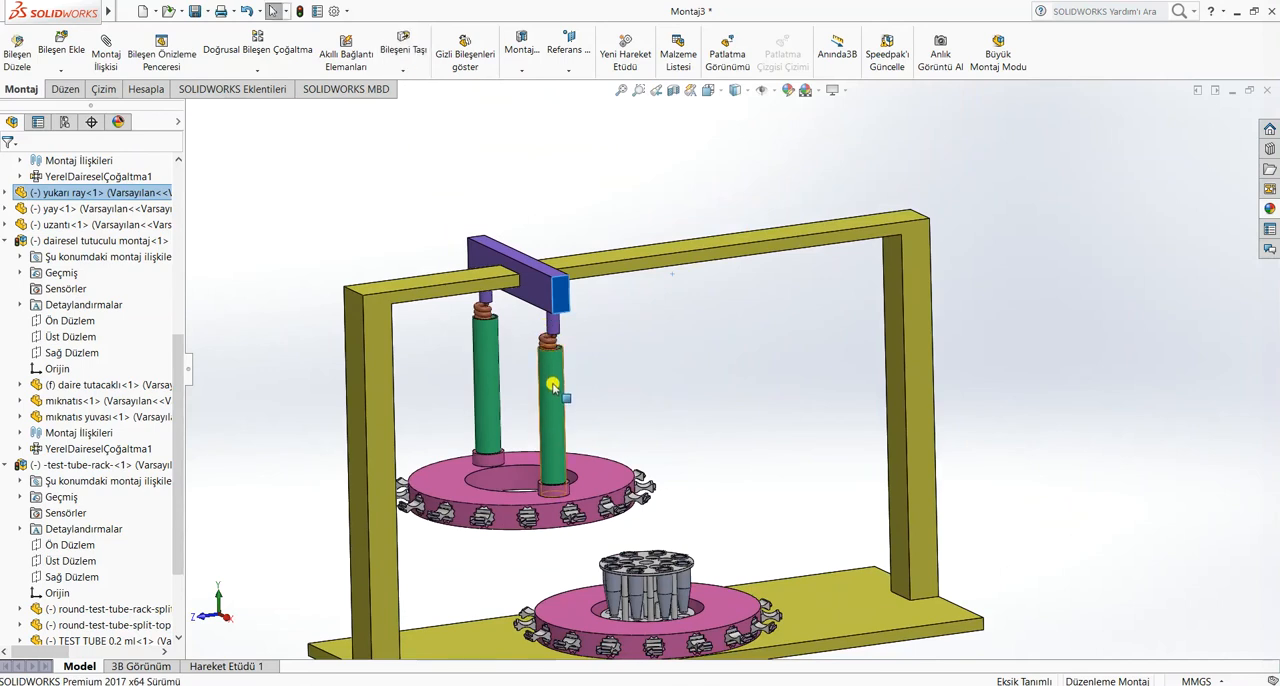
left_click_drag(553, 386, 760, 445)
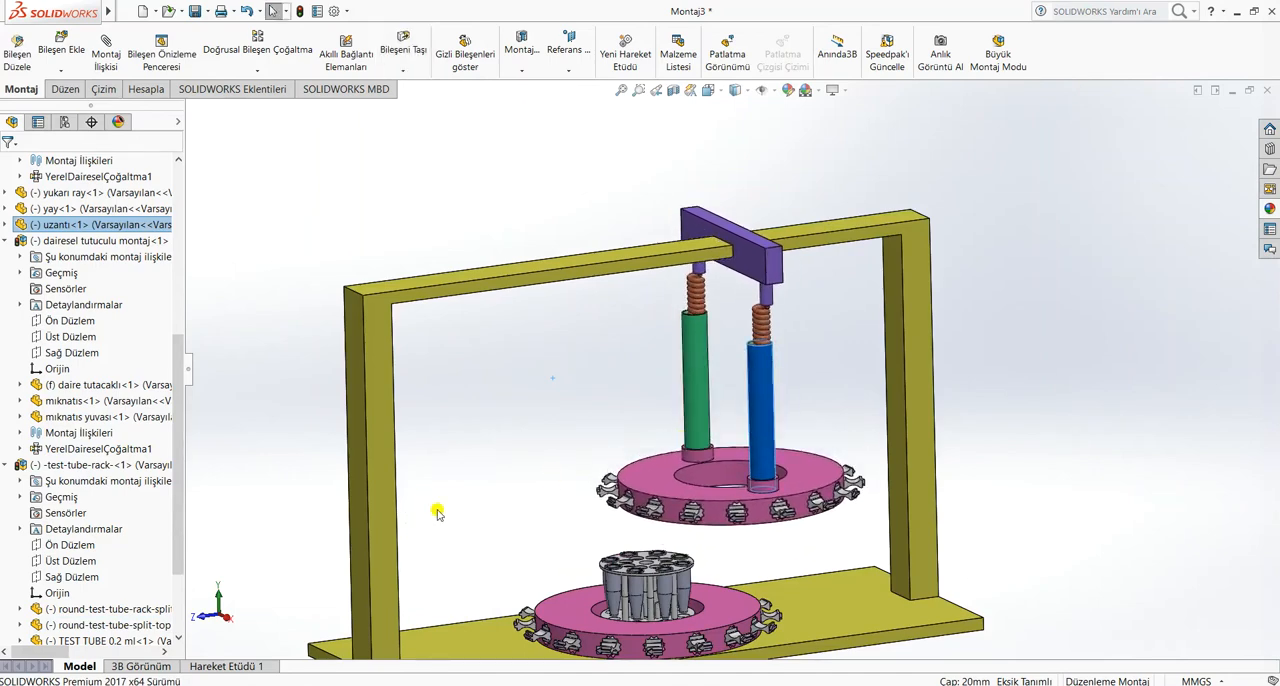
Insert the deney tavşanı part and place it next to the test tube rack on the lower magnet ring
left_click(62, 50)
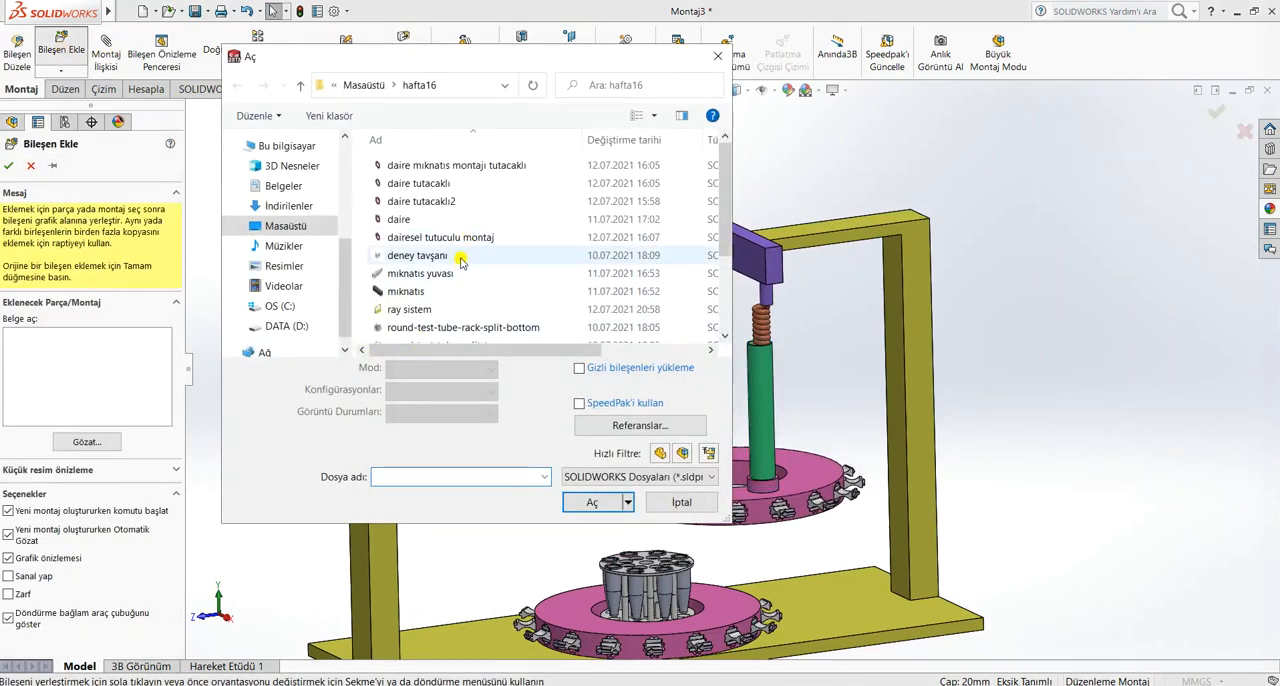
double_click(459, 257)
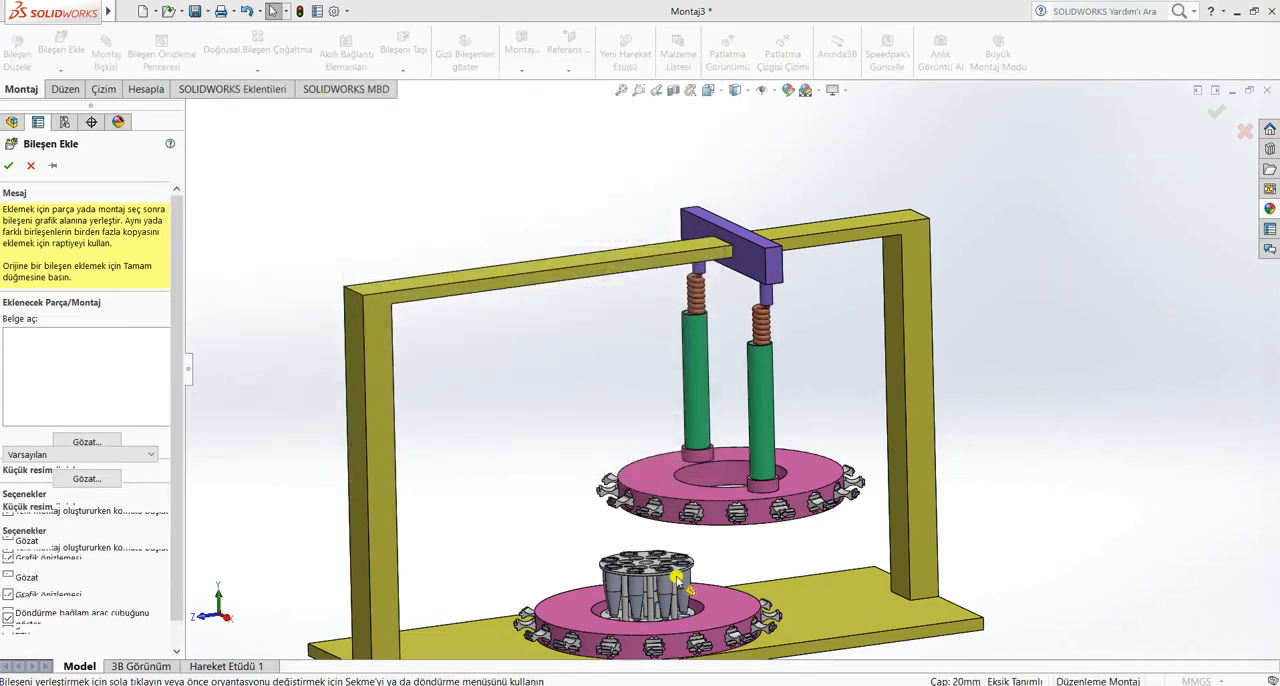
scroll(657, 586, "down", 5)
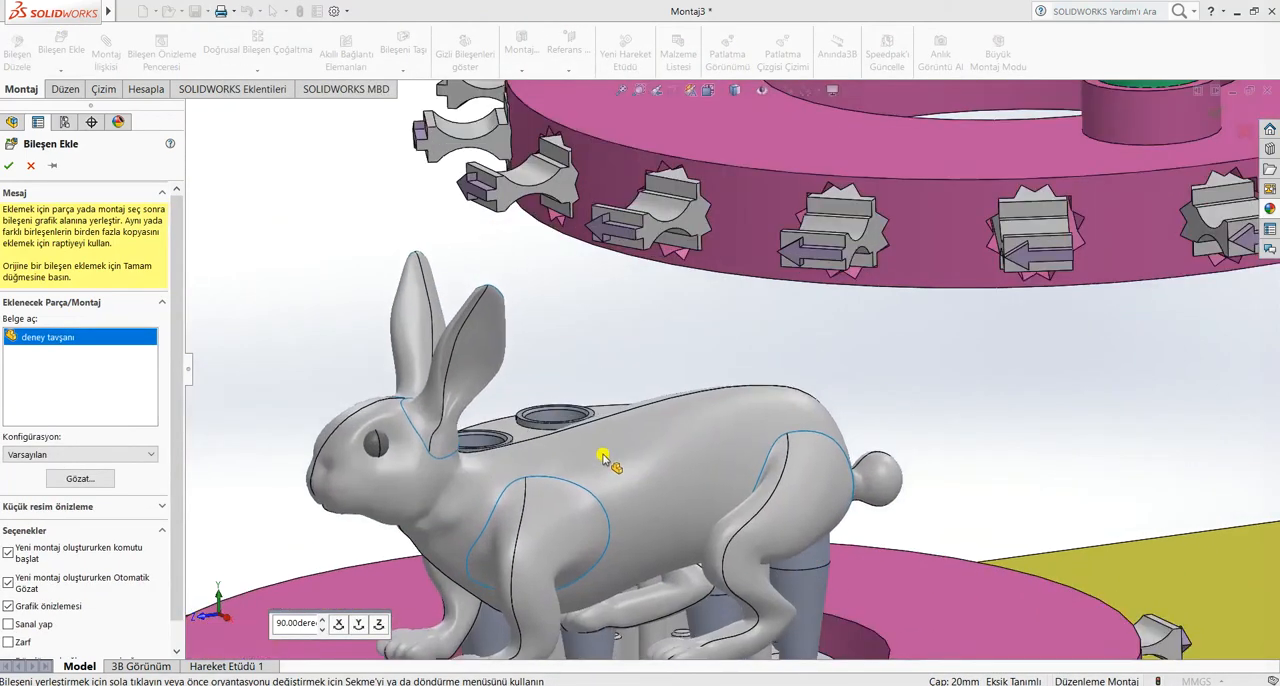
scroll(604, 458, "down", 5)
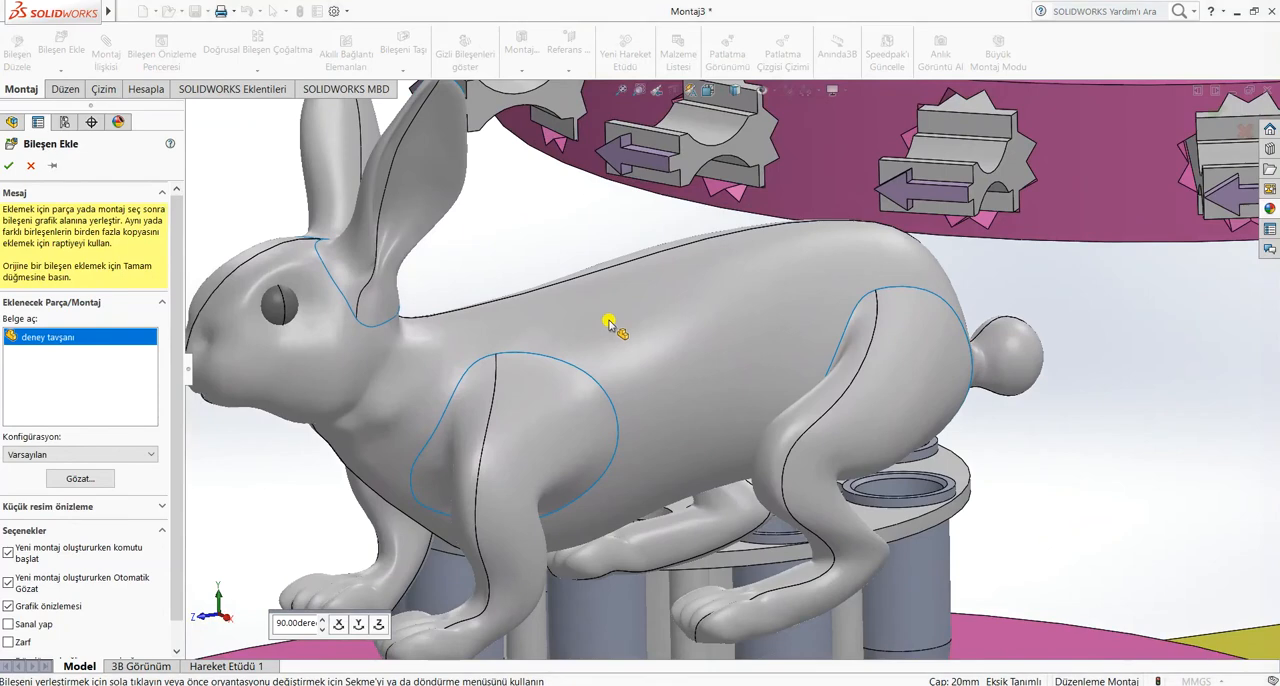
left_click(610, 325)
scroll(453, 425, "up", 6)
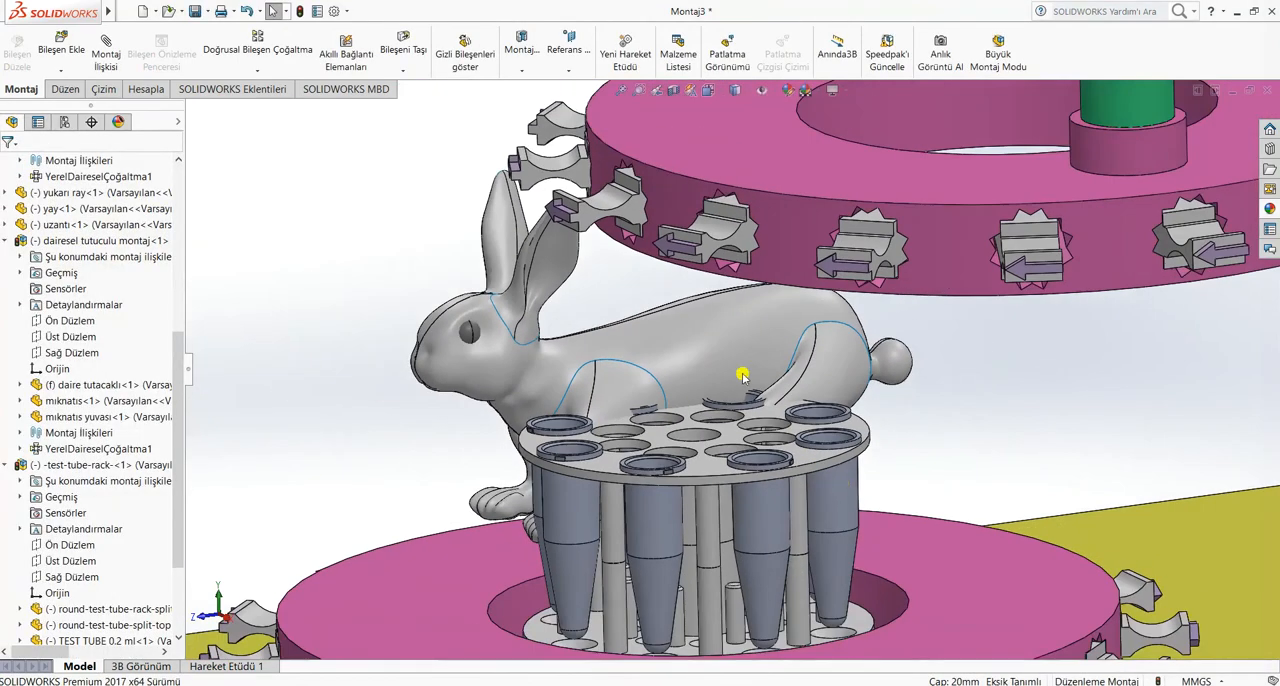
Move the deney tavşanı rabbit sideways until it stands at the test tube rack above the lower magnet ring
middle_click_drag(788, 426, 843, 404)
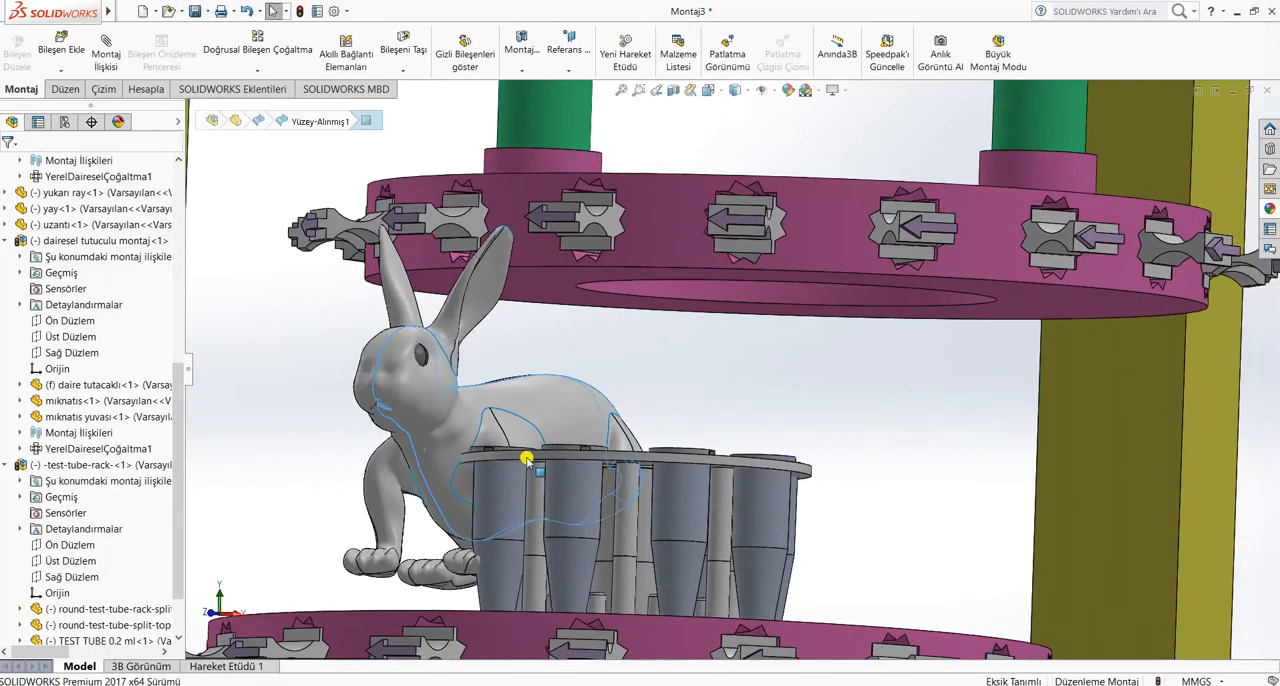
left_click_drag(526, 459, 646, 466)
middle_click_drag(742, 474, 583, 477)
key("Escape")
left_click_drag(1043, 487, 920, 514)
scroll(930, 495, "up", 5)
scroll(935, 477, "up", 1)
middle_click_drag(935, 477, 968, 438)
scroll(931, 357, "up", 3)
scroll(845, 240, "down", 1)
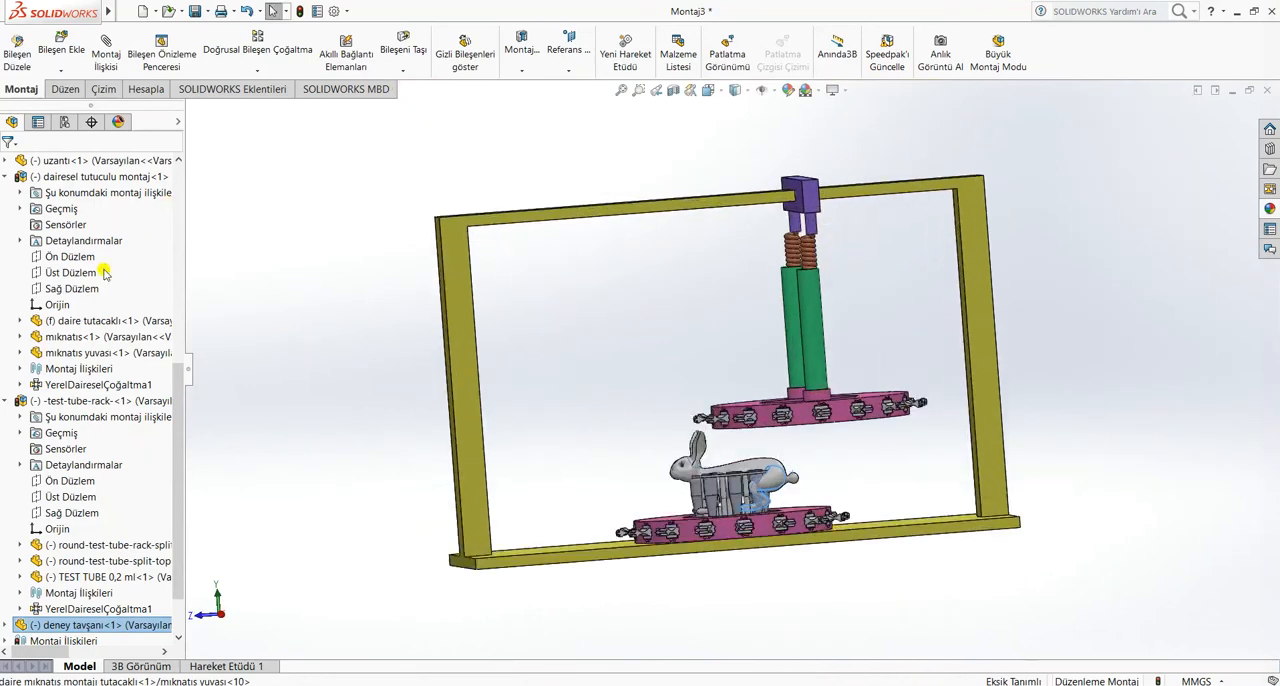
Collapse the expanded dairesel tutuculu montaj, -test-tube-rack- and daire mıknatıs montajı tutacaklı assemblies in the feature tree
left_click(6, 177)
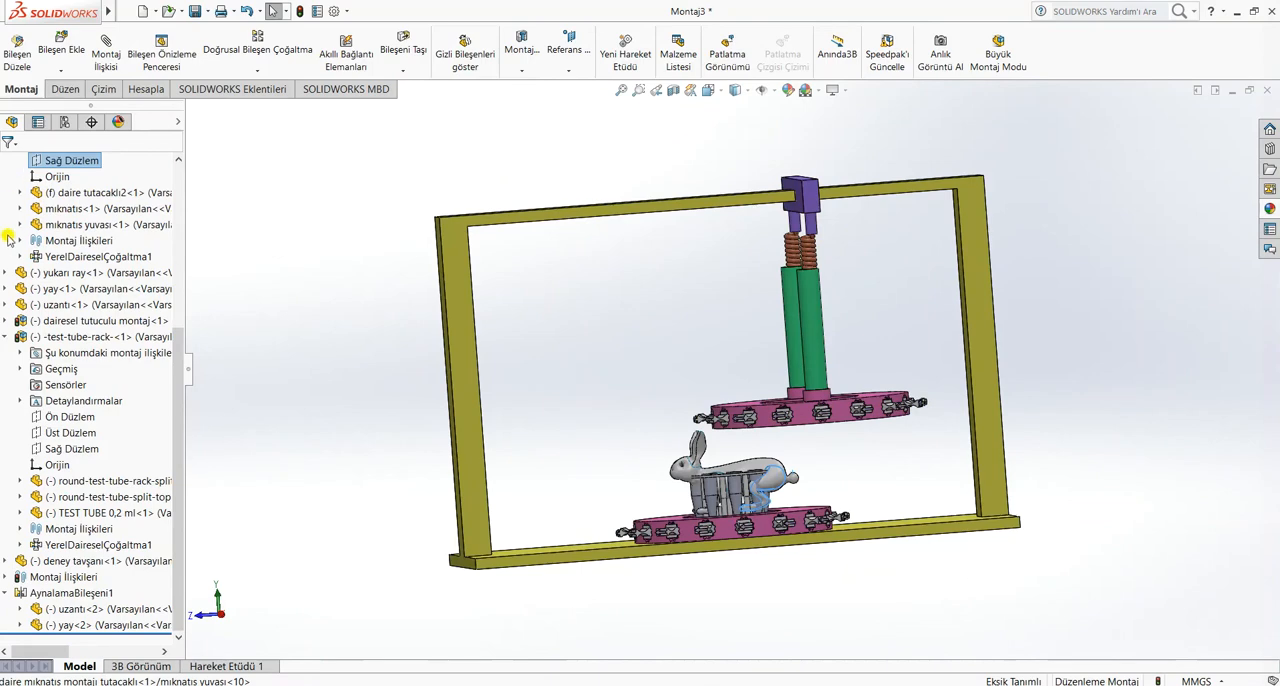
scroll(10, 370, "up", 3)
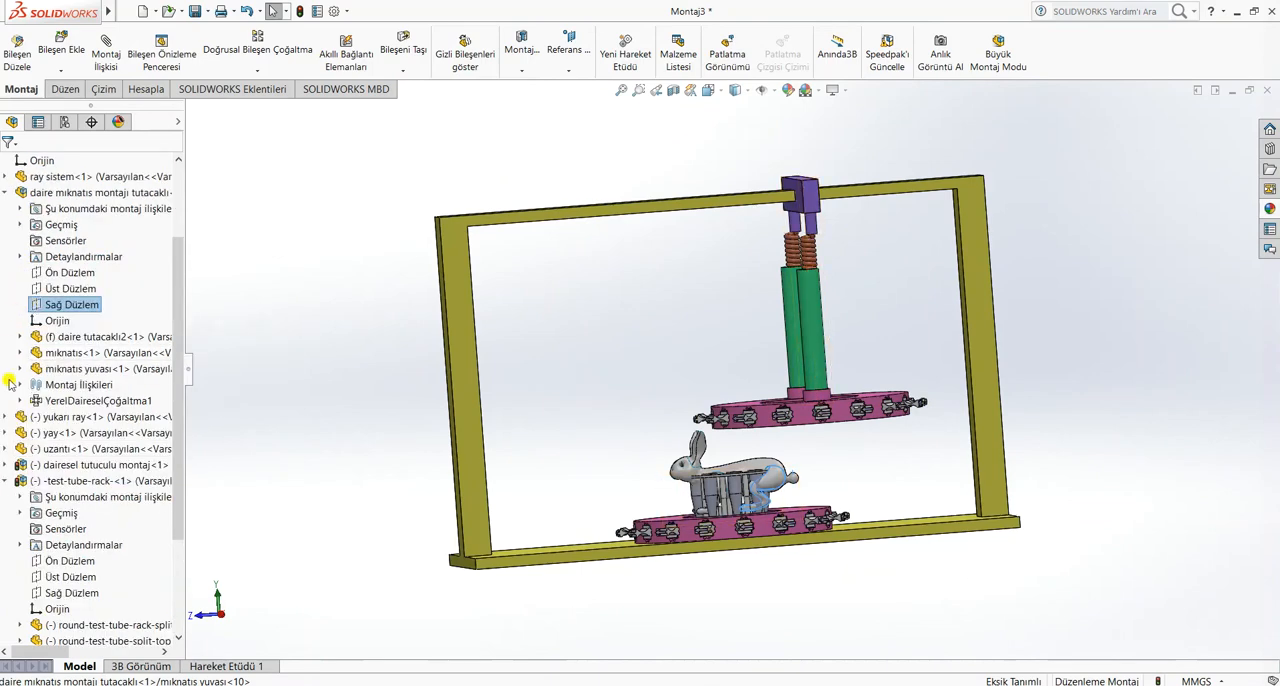
left_click(6, 481)
left_click(7, 257)
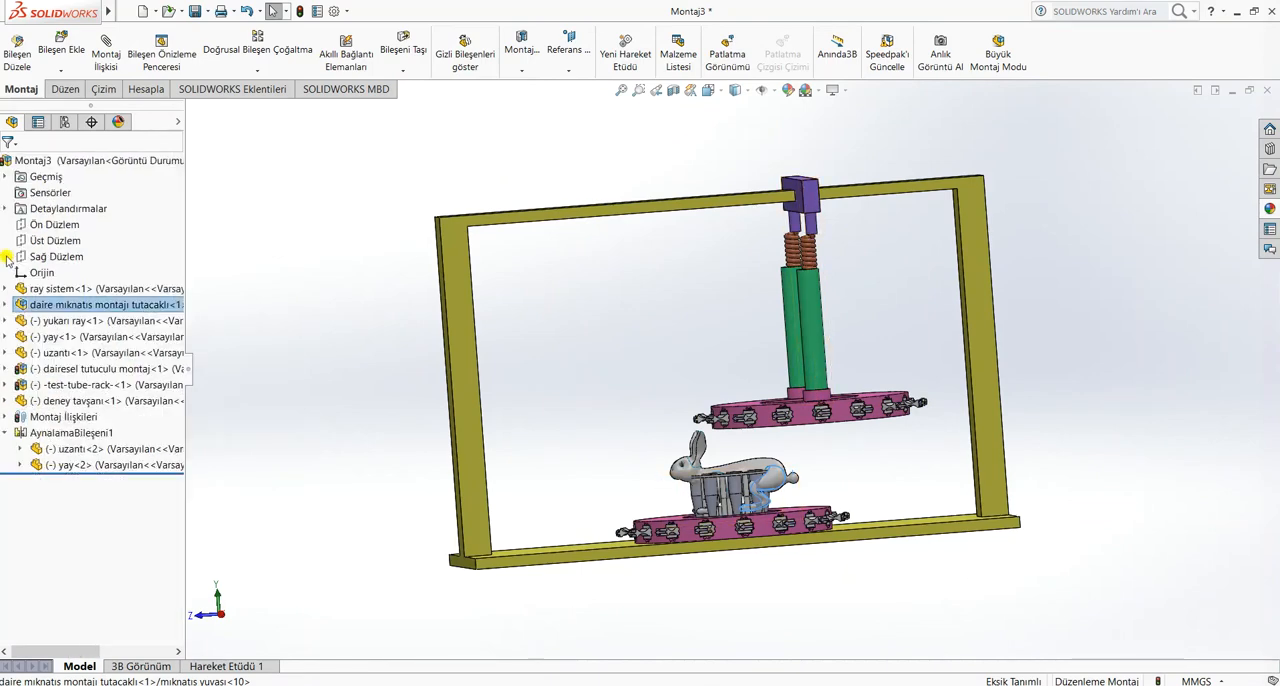
View the assembly normal to Ön Düzlem and raise the upper magnet ring until its green tubes cover the springs
left_click(57, 225)
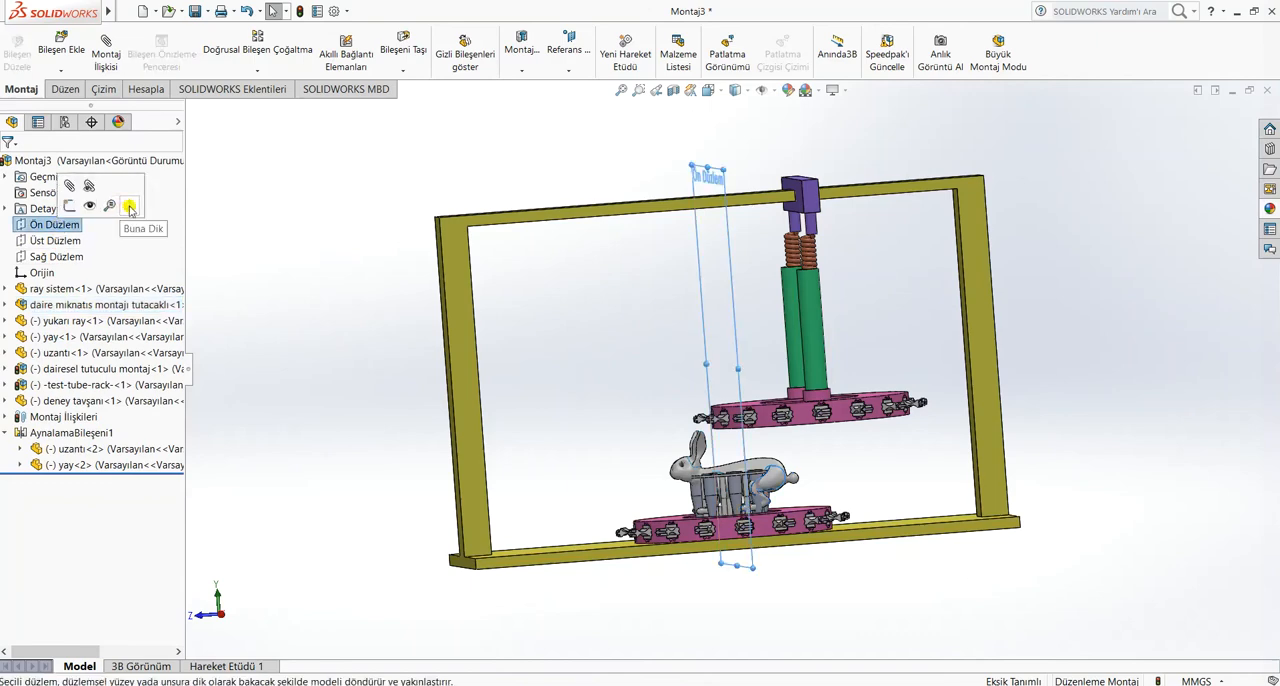
left_click(129, 208)
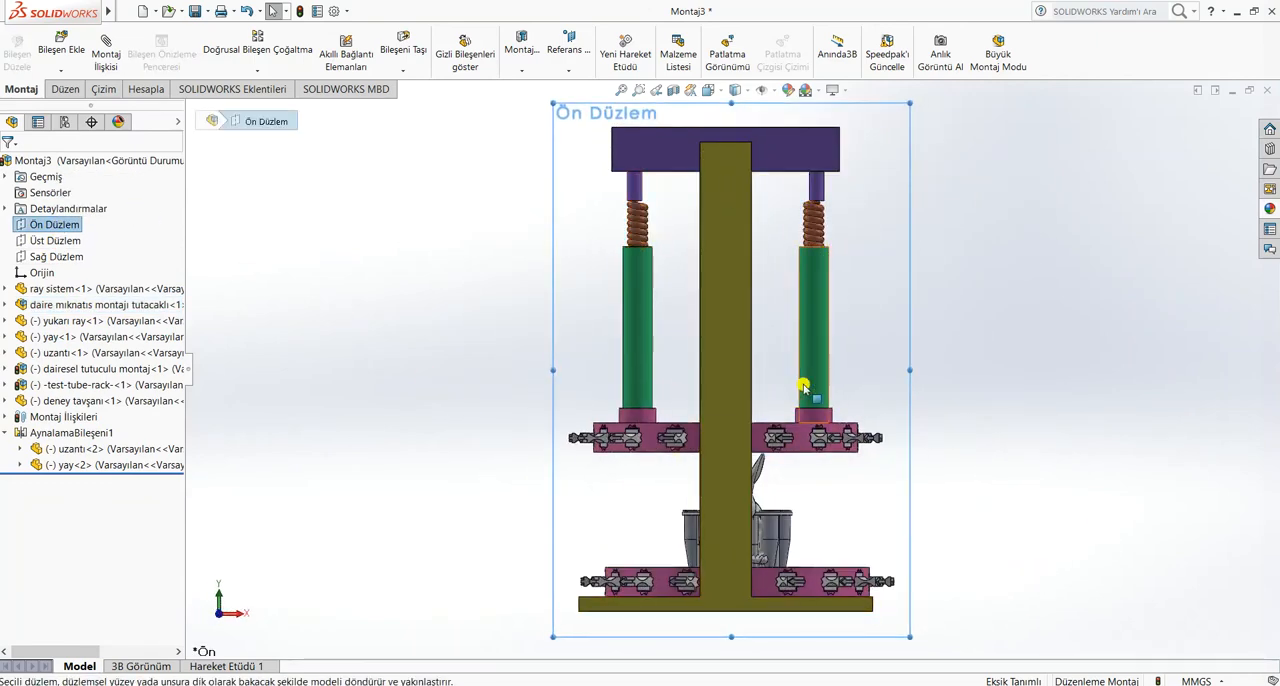
left_click_drag(632, 445, 723, 412)
left_click(665, 582)
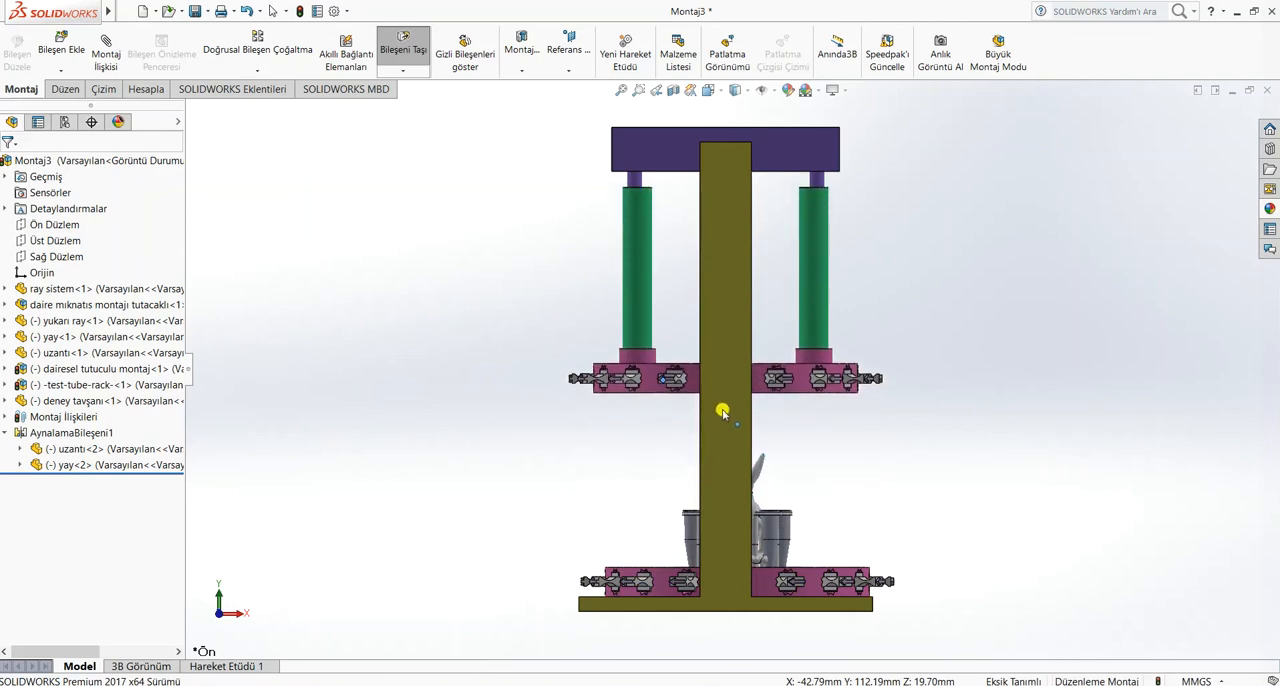
key("Escape")
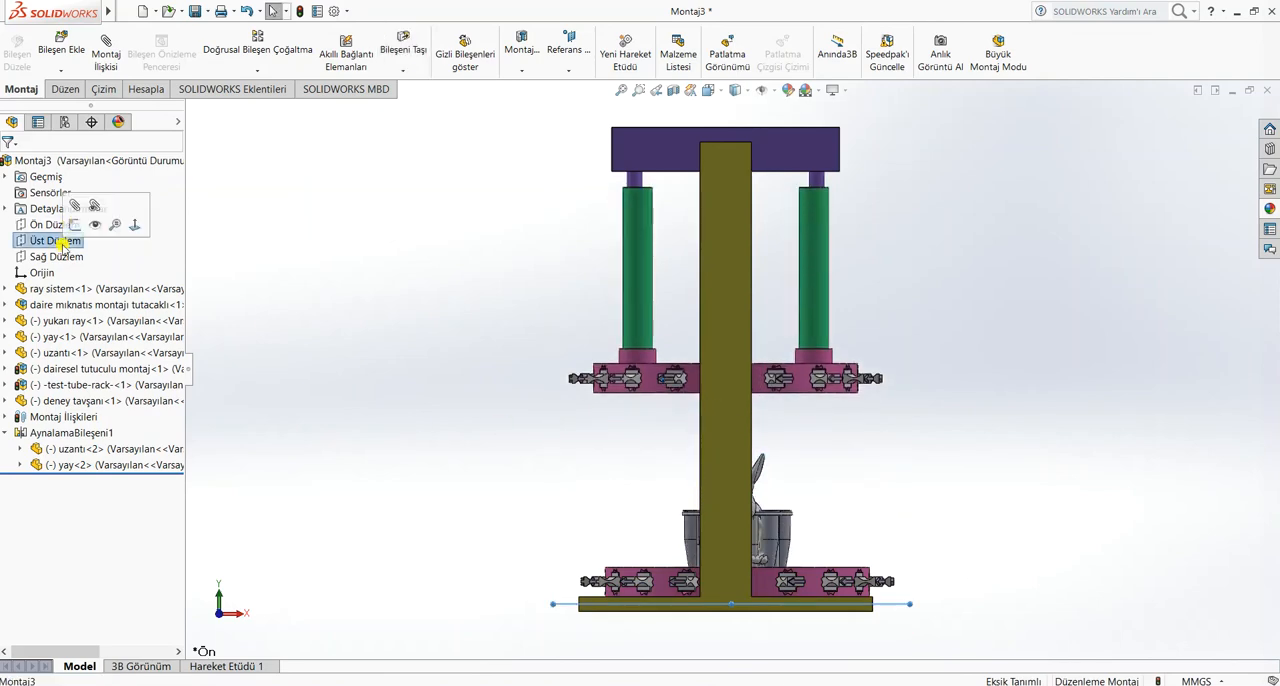
View the assembly normal to Üst Düzlem and slide the upper magnet ring along the frame until it lies over the lower ring
left_click(131, 228)
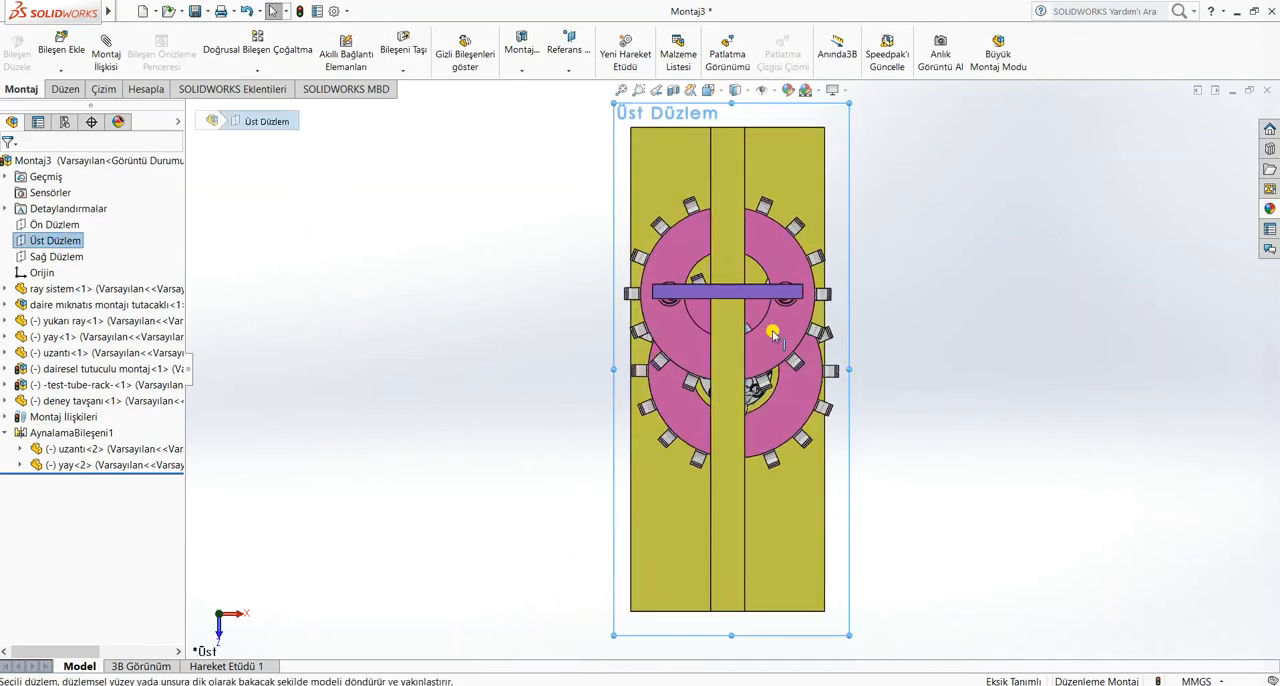
left_click_drag(788, 331, 804, 458)
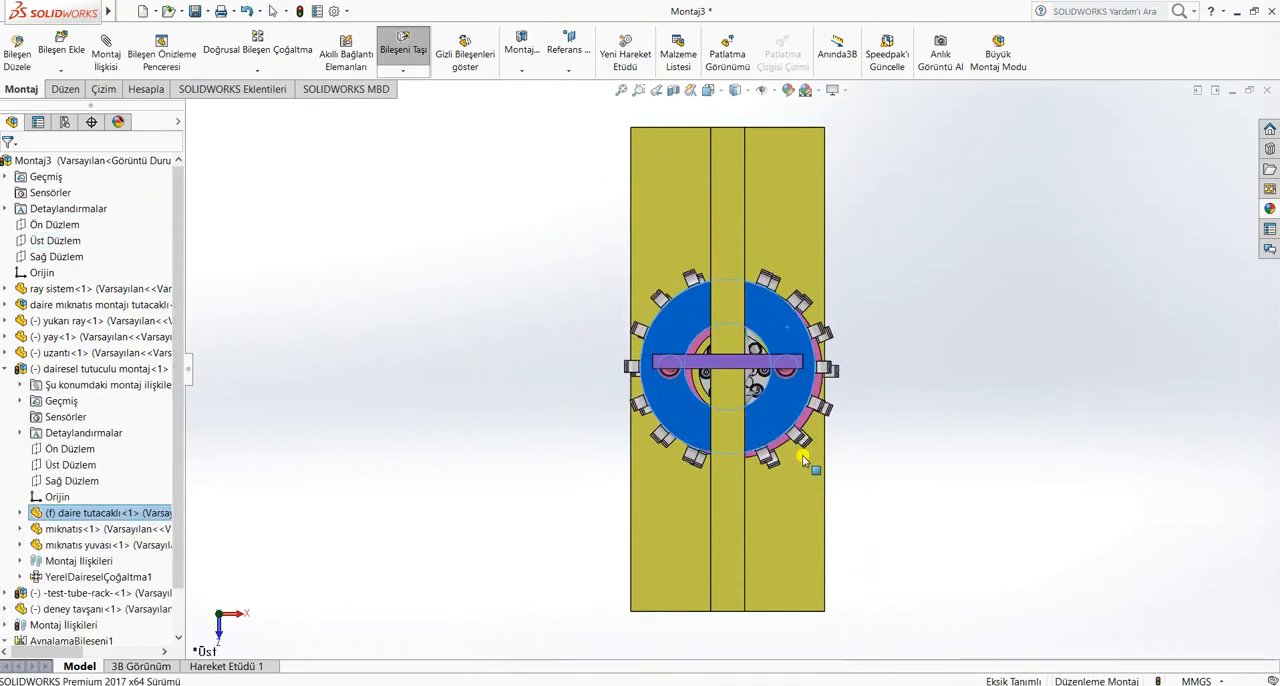
left_click(405, 440)
left_click(5, 369)
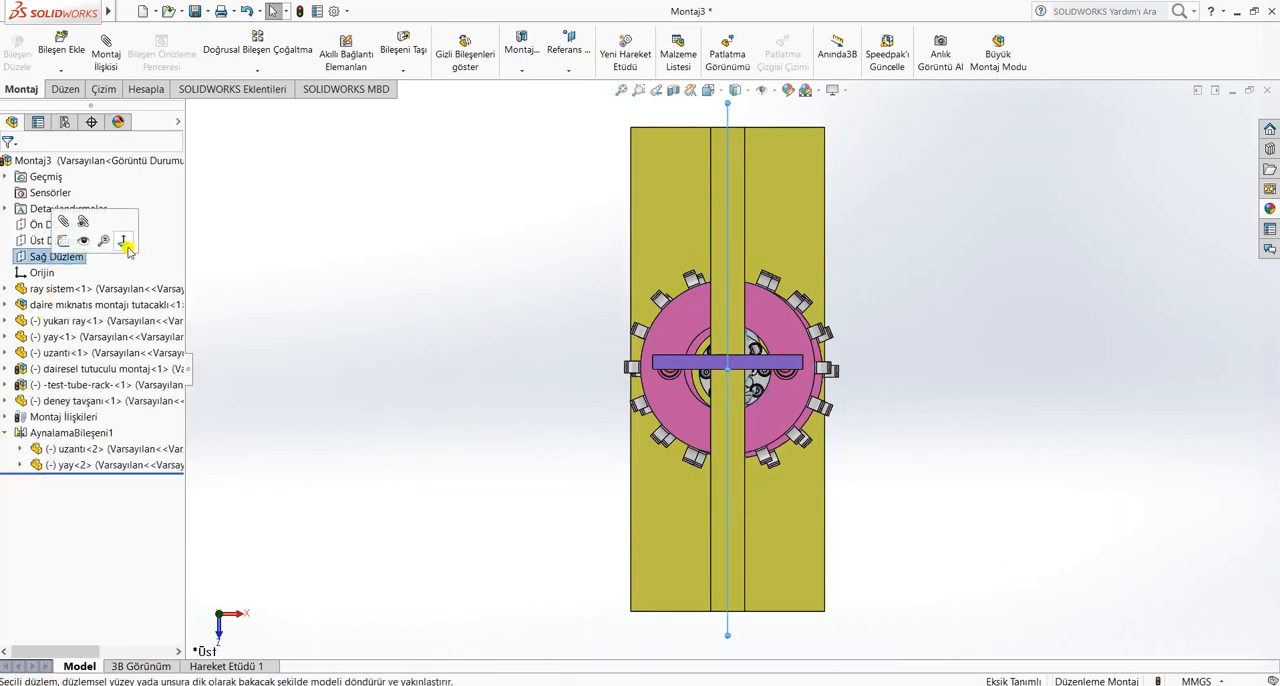
View the assembly normal to Sağ Düzlem, and lower and slide the upper holder by its uzantı tube towards the rabbit's tail side
left_click(125, 245)
left_click(845, 265)
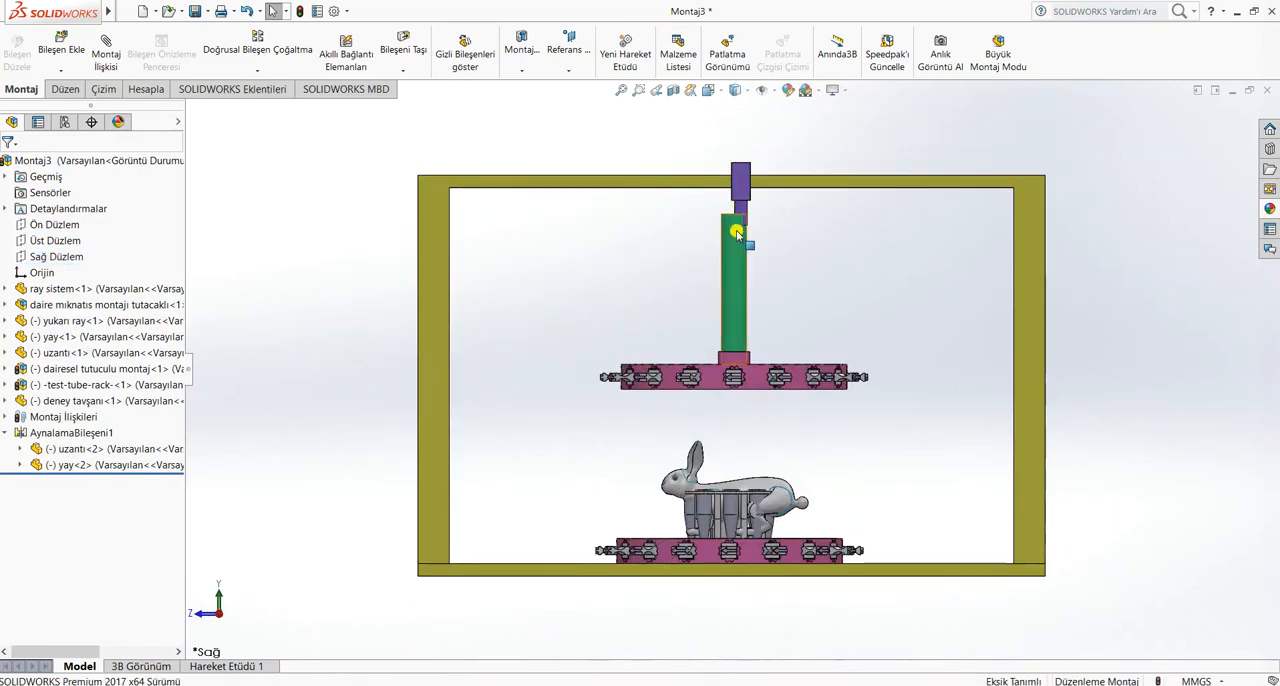
left_click_drag(750, 247, 838, 313)
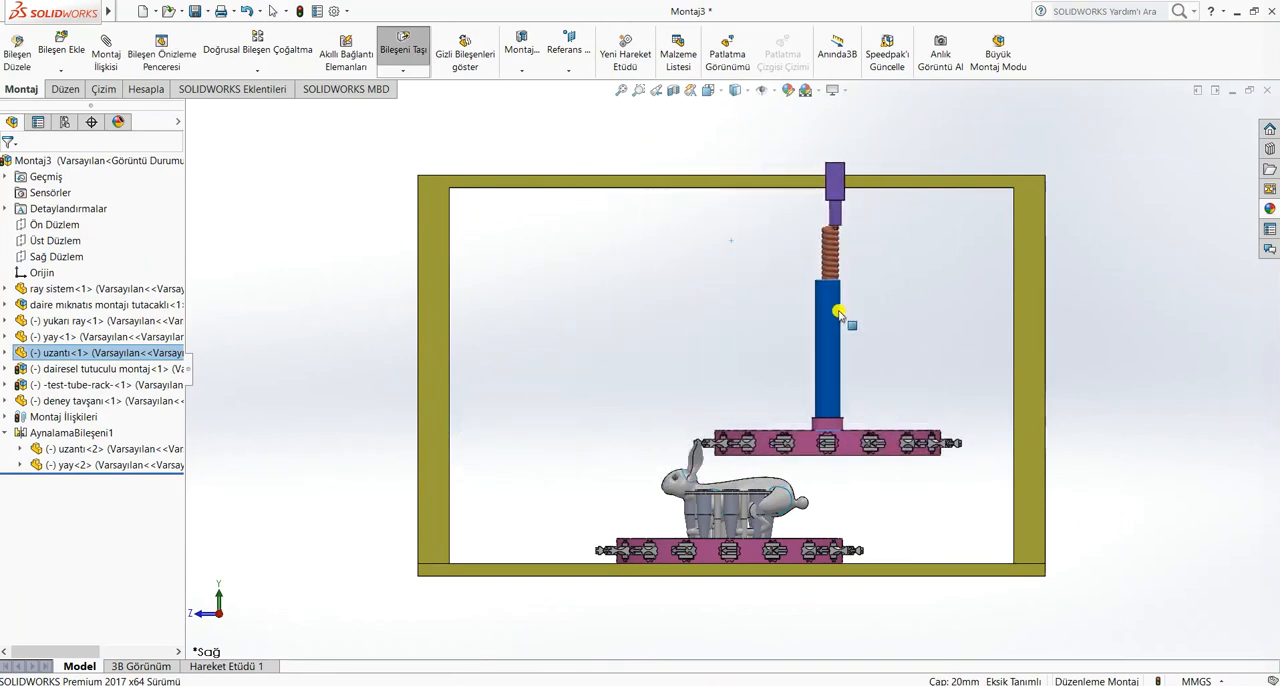
Orbit to an angled view of the whole assembly and move the upper holder by its original uzantı tube
middle_click_drag(271, 488, 262, 634)
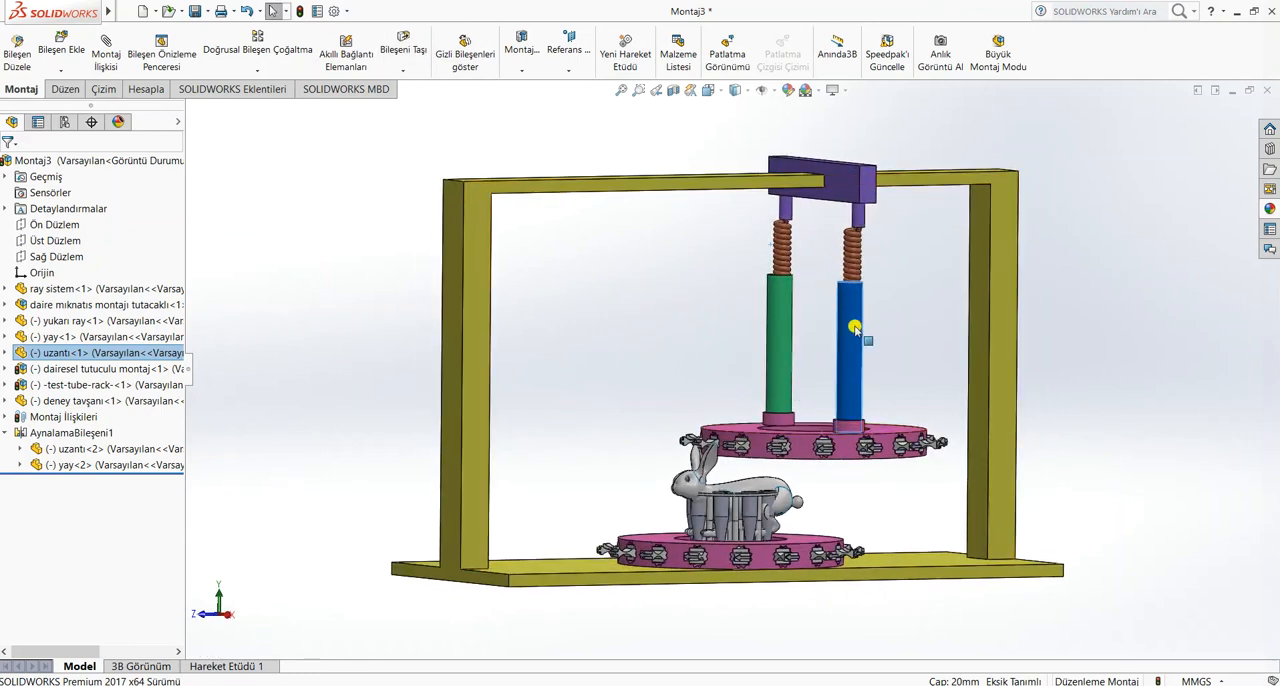
mouse_move(853, 328)
left_mouse_down()
mouse_move(737, 351)
mouse_move(754, 301)
mouse_move(891, 347)
mouse_move(905, 288)
mouse_move(818, 337)
mouse_move(741, 328)
mouse_move(703, 289)
mouse_move(700, 360)
mouse_move(857, 309)
mouse_move(895, 375)
mouse_move(809, 330)
mouse_move(780, 280)
mouse_move(716, 324)
mouse_move(708, 299)
mouse_move(741, 278)
mouse_move(809, 334)
mouse_move(891, 301)
mouse_move(878, 324)
left_mouse_up()
key("Escape")
middle_click_drag(659, 301, 675, 319)
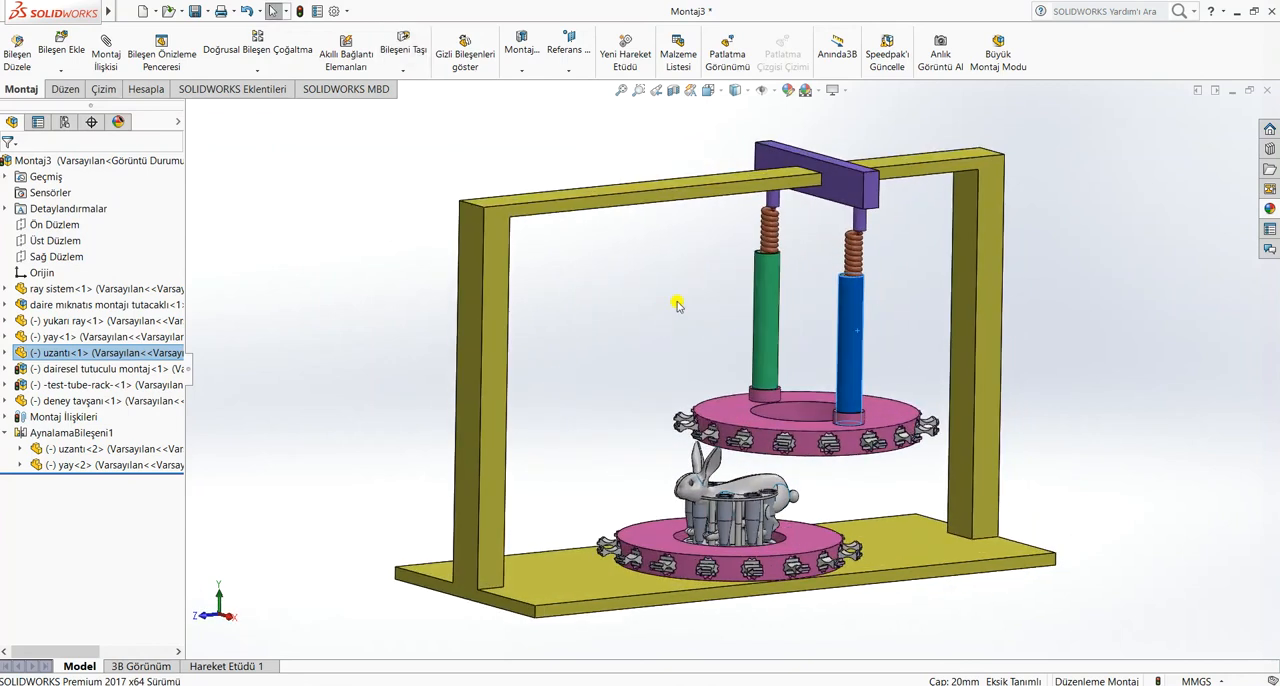